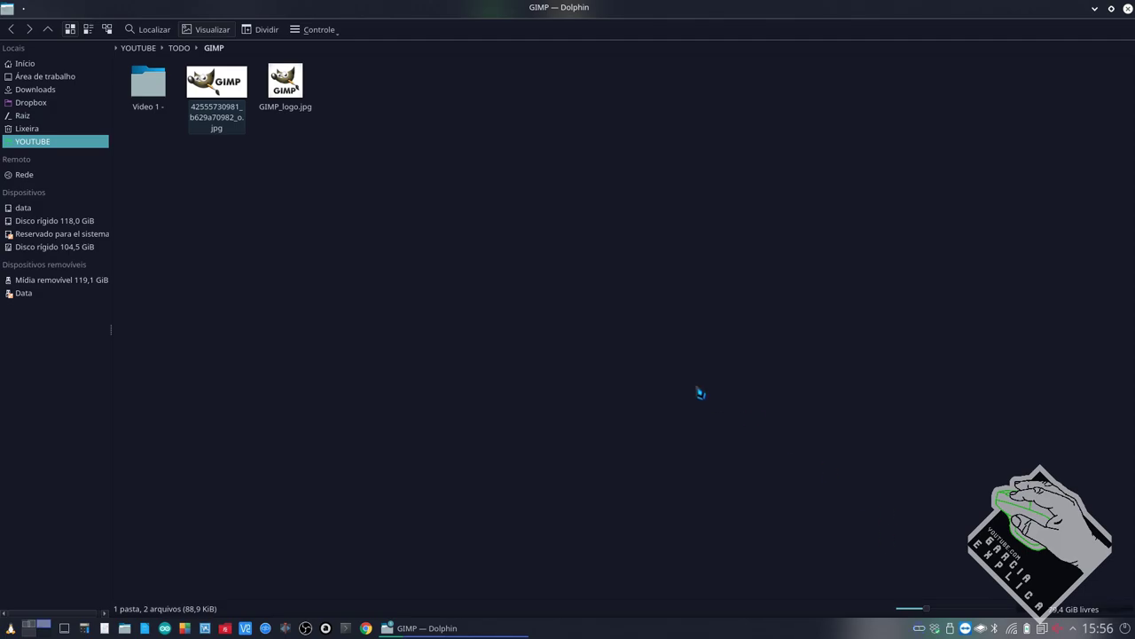
{"action": "left_click_drag", "start_coordinate": [221, 206], "coordinate": [314, 87]}
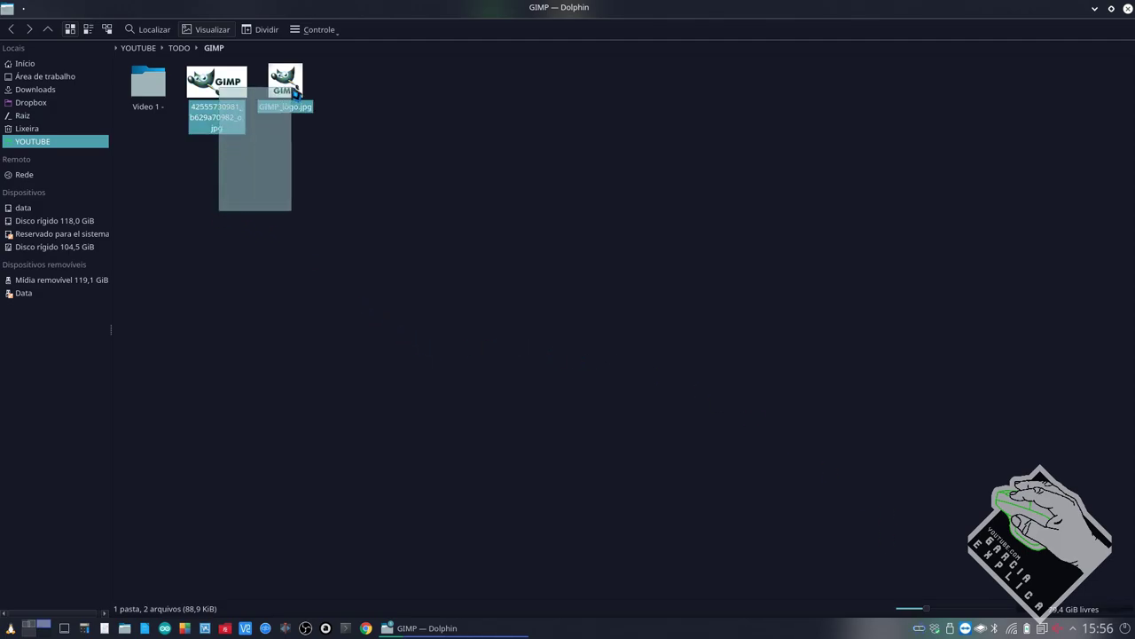
{"action": "left_click_drag", "start_coordinate": [285, 160], "coordinate": [211, 111]}
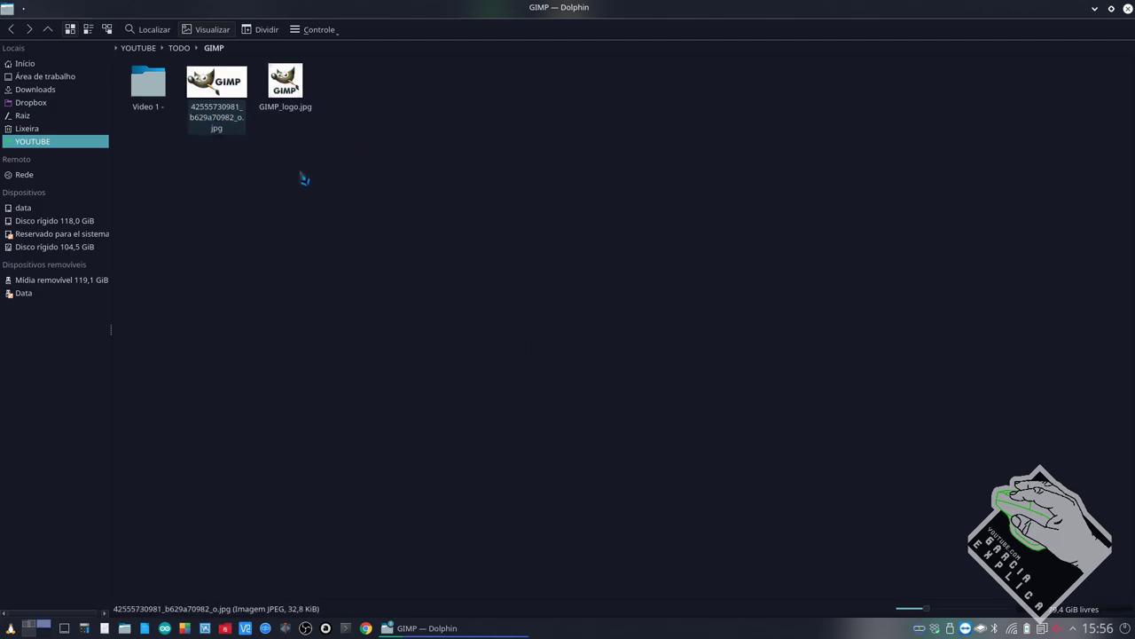
{"action": "left_click_drag", "start_coordinate": [326, 162], "coordinate": [215, 101]}
{"action": "left_click", "coordinate": [351, 253]}
{"action": "left_click_drag", "start_coordinate": [355, 241], "coordinate": [192, 88]}
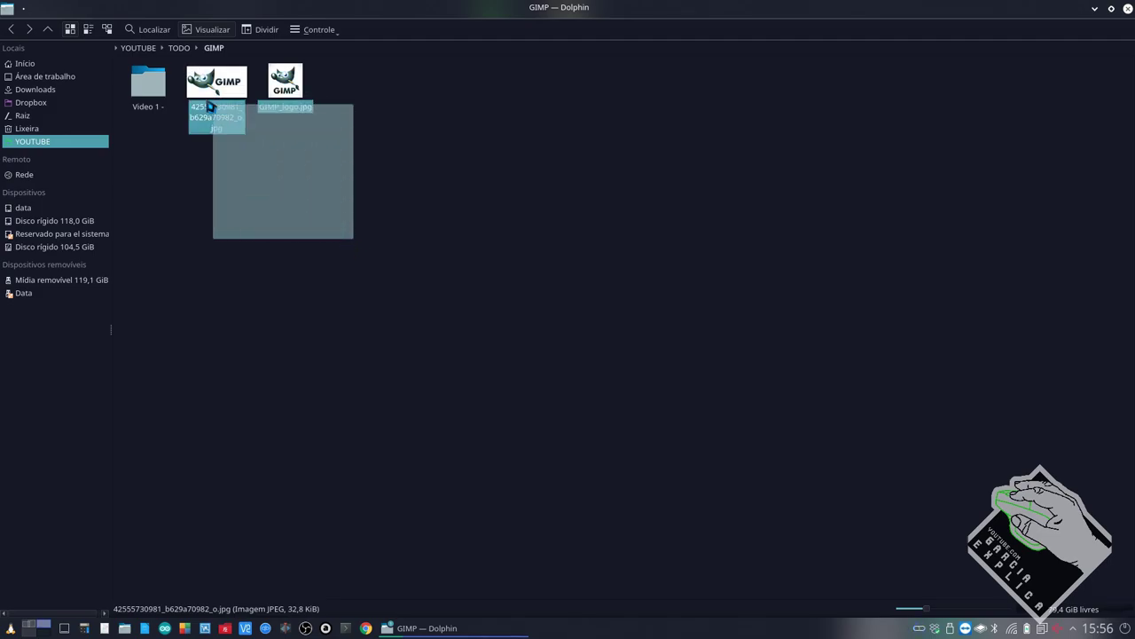
{"action": "mouse_move", "coordinate": [319, 155]}
{"action": "left_mouse_down"}
{"action": "mouse_move", "coordinate": [266, 149]}
{"action": "mouse_move", "coordinate": [206, 96]}
{"action": "left_mouse_up"}
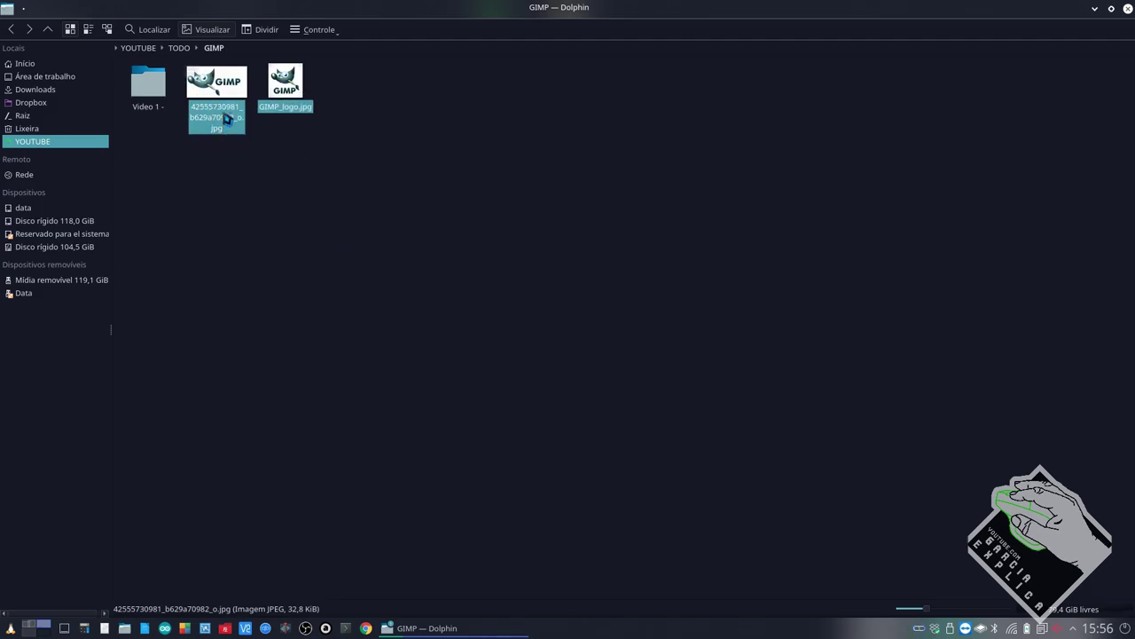
{"action": "double_click", "coordinate": [221, 115]}
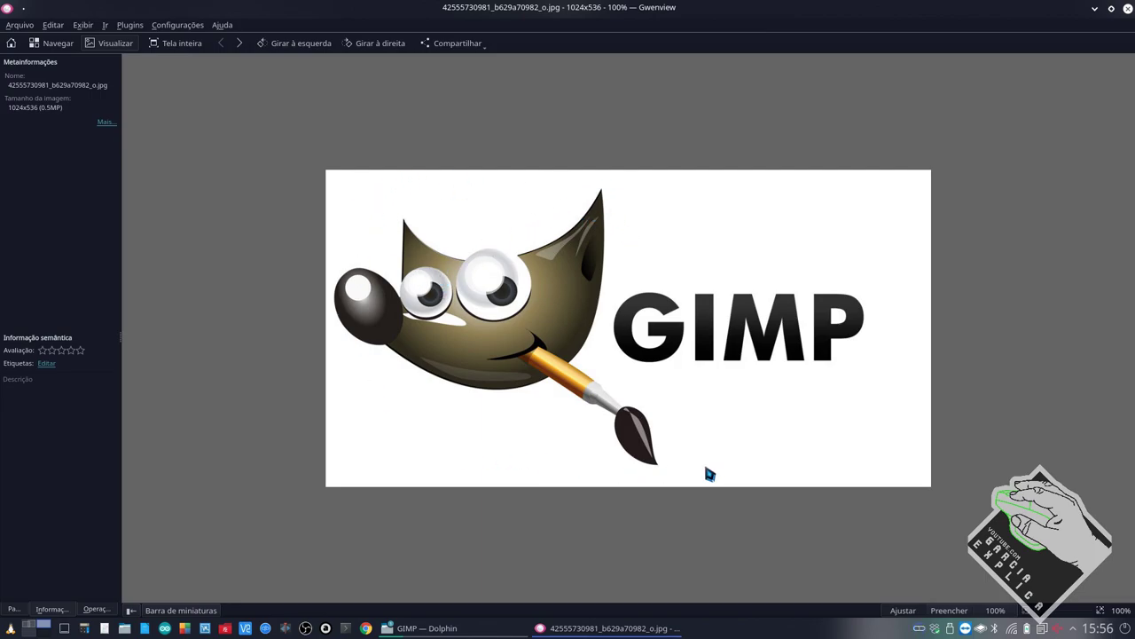
Close the Gwenview image viewer
{"action": "left_click", "coordinate": [1128, 8]}
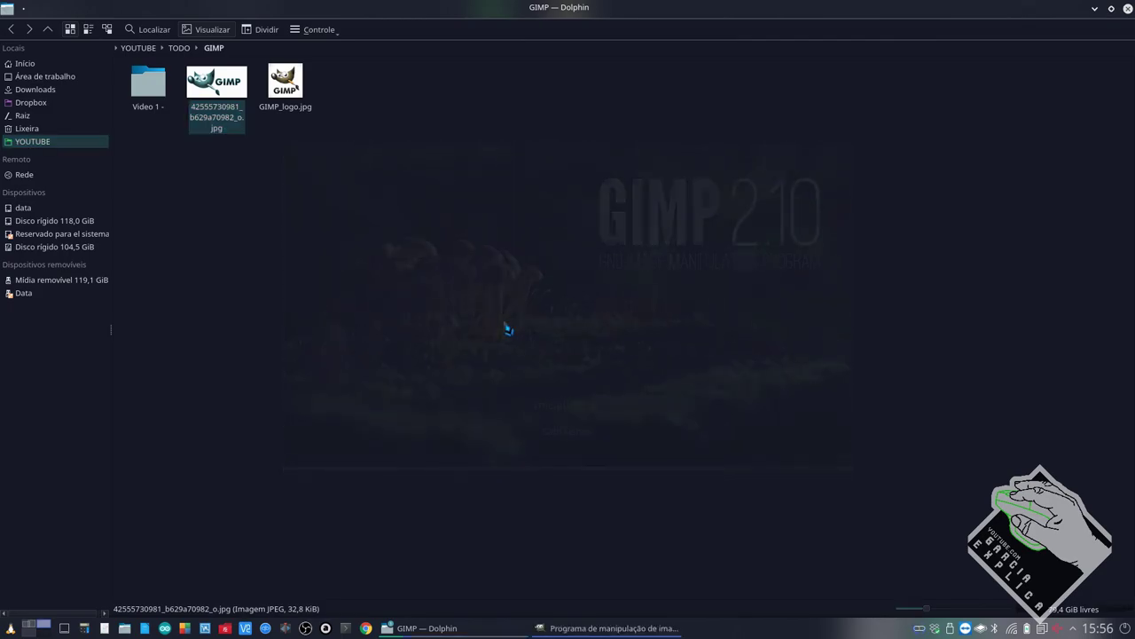
{"action": "key", "text": "alt+Tab"}
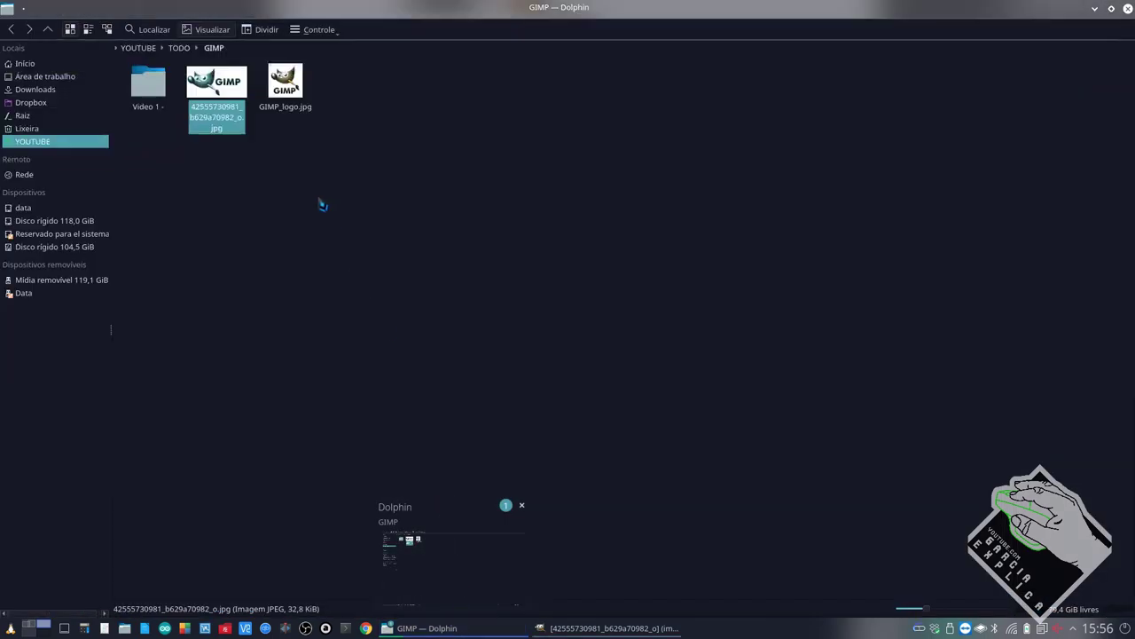
{"action": "left_click_drag", "start_coordinate": [293, 105], "coordinate": [227, 88]}
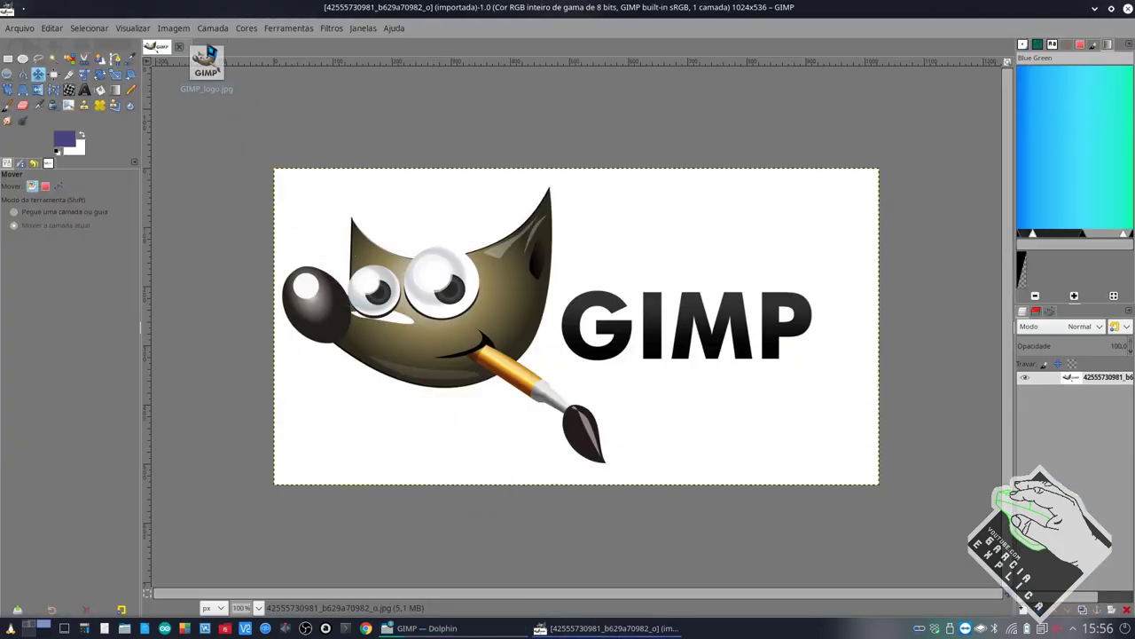
{"action": "left_click_drag", "start_coordinate": [227, 89], "coordinate": [217, 55]}
{"action": "left_click", "coordinate": [390, 628]}
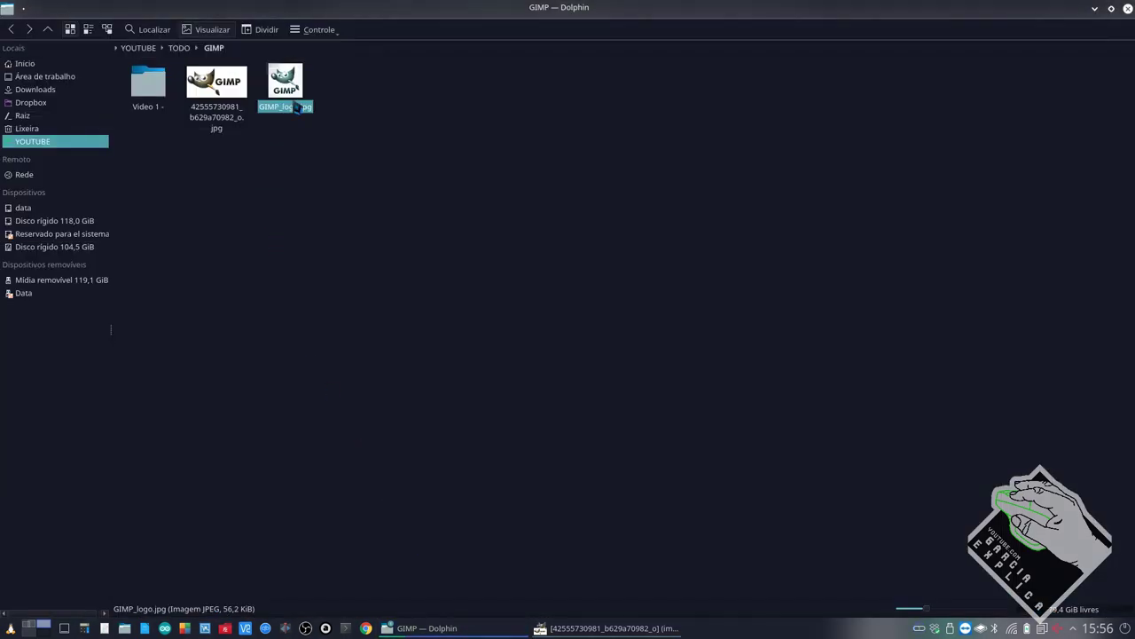
{"action": "left_click", "coordinate": [568, 630]}
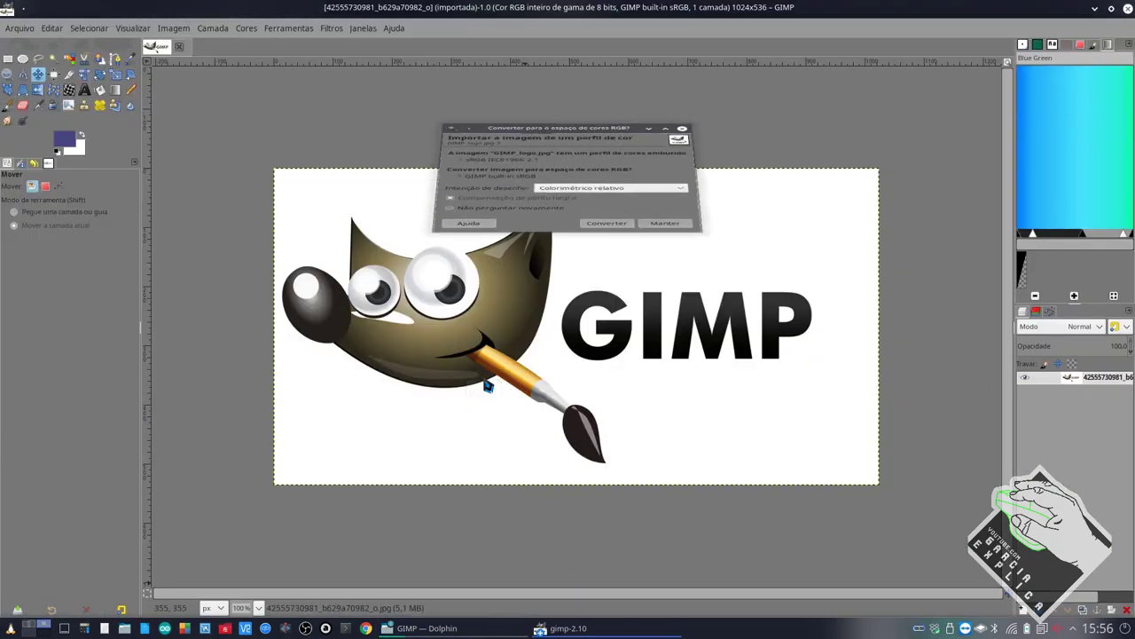
{"action": "left_click", "coordinate": [654, 396]}
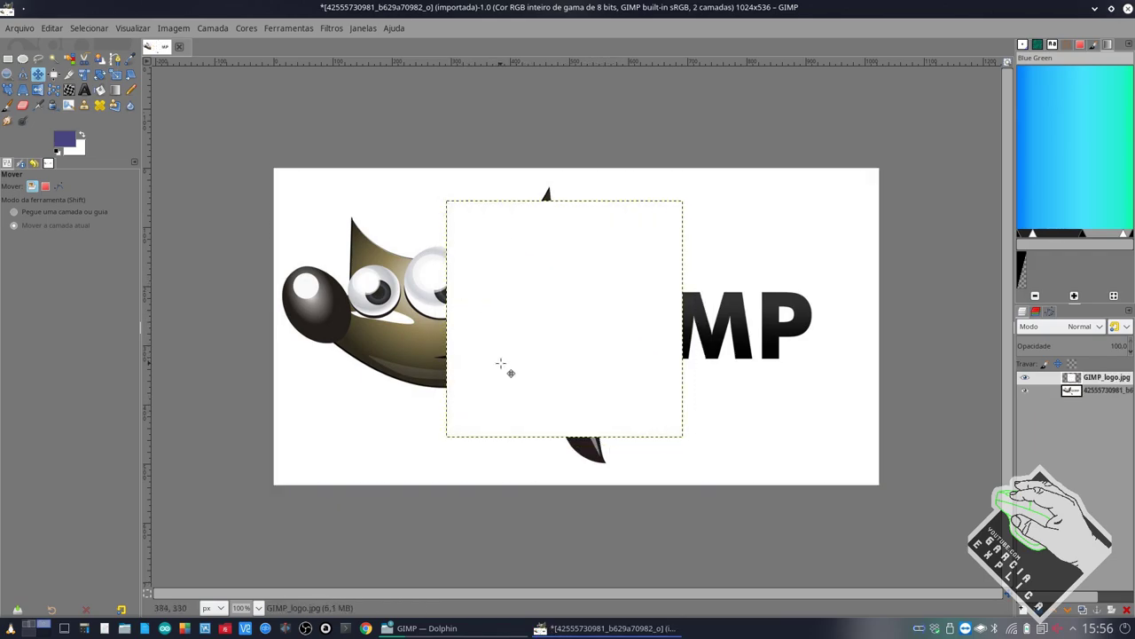
{"action": "key", "text": "ctrl"}
{"action": "key", "text": "ctrl+z"}
{"action": "left_click", "coordinate": [427, 628]}
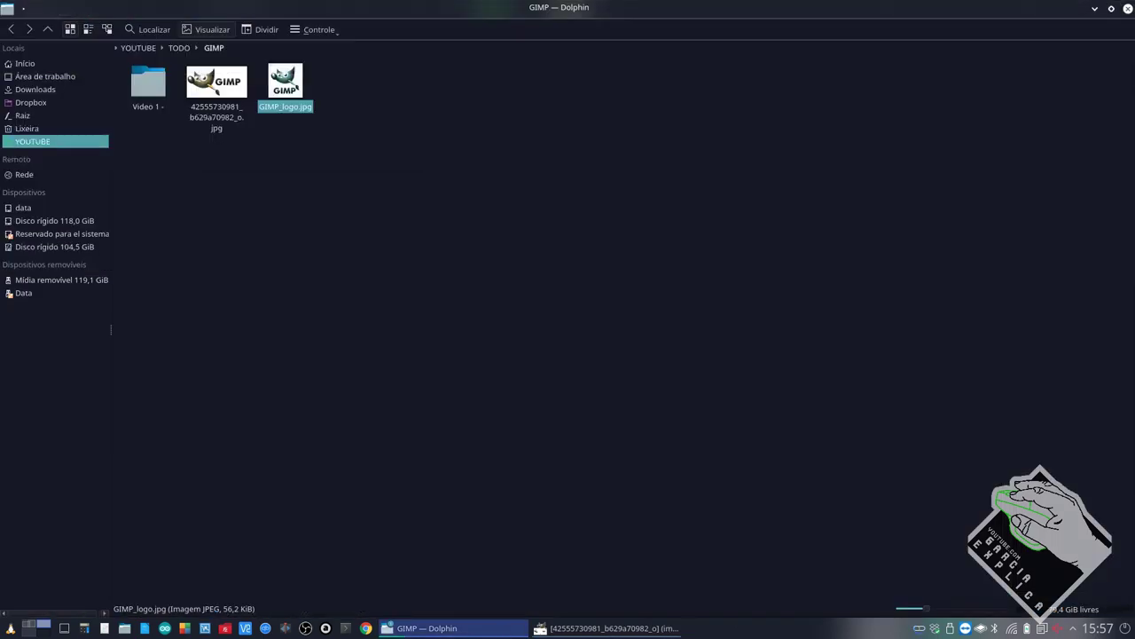
{"action": "right_click", "coordinate": [284, 110]}
{"action": "mouse_move", "coordinate": [379, 131]}
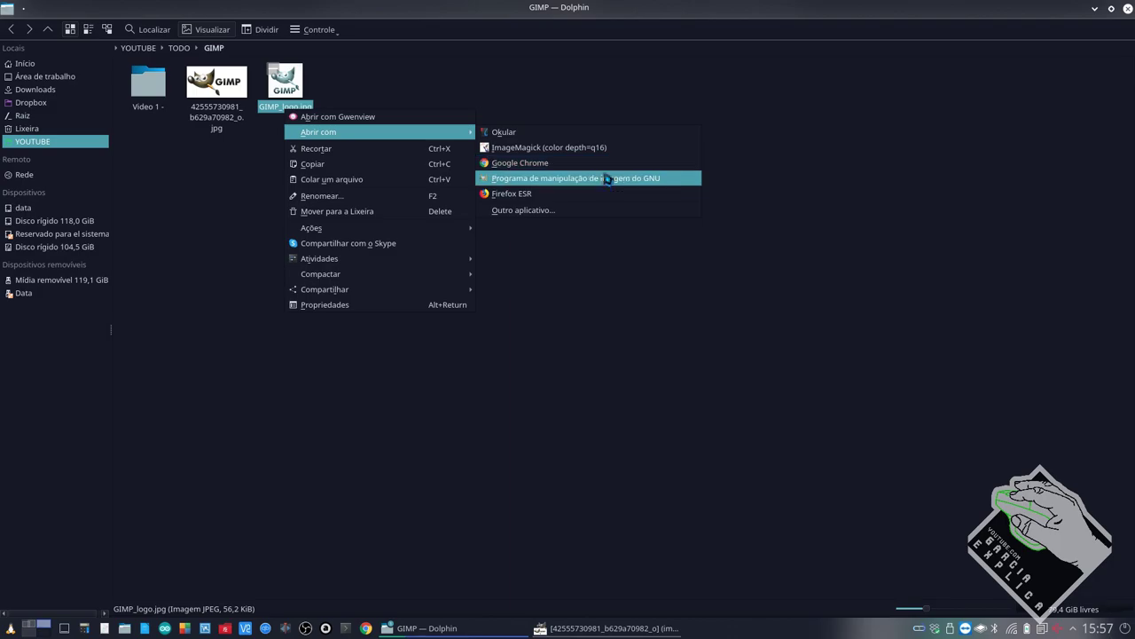
{"action": "left_click", "coordinate": [559, 414]}
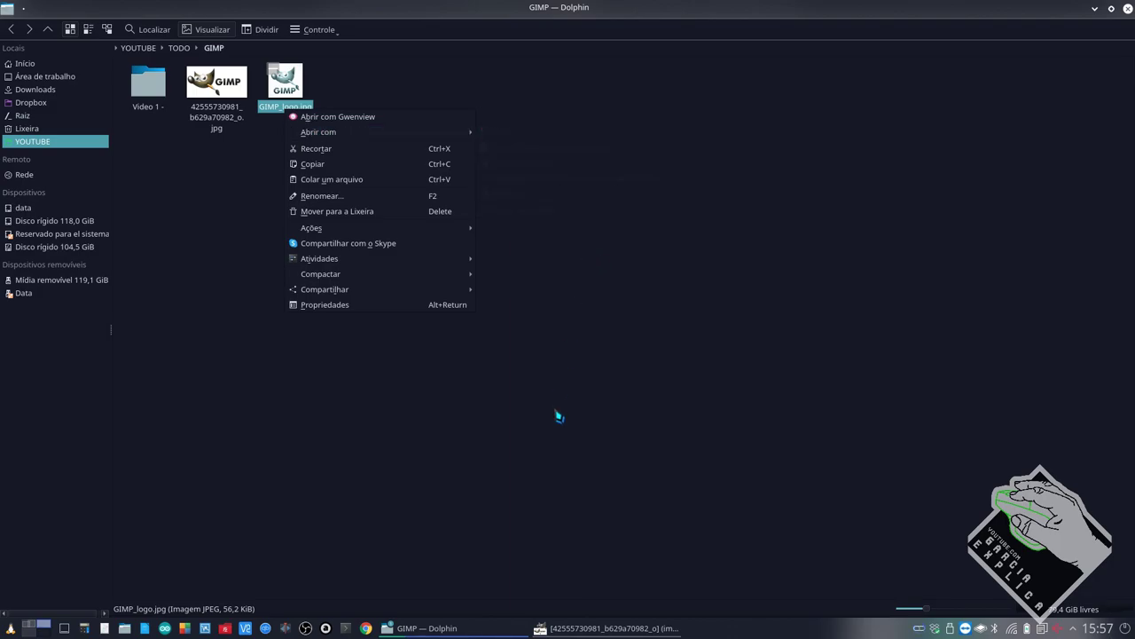
Open GIMP_logo.jpg in GIMP as a second image, keeping its embedded colour profile
{"action": "left_click", "coordinate": [577, 627]}
{"action": "left_click", "coordinate": [20, 28]}
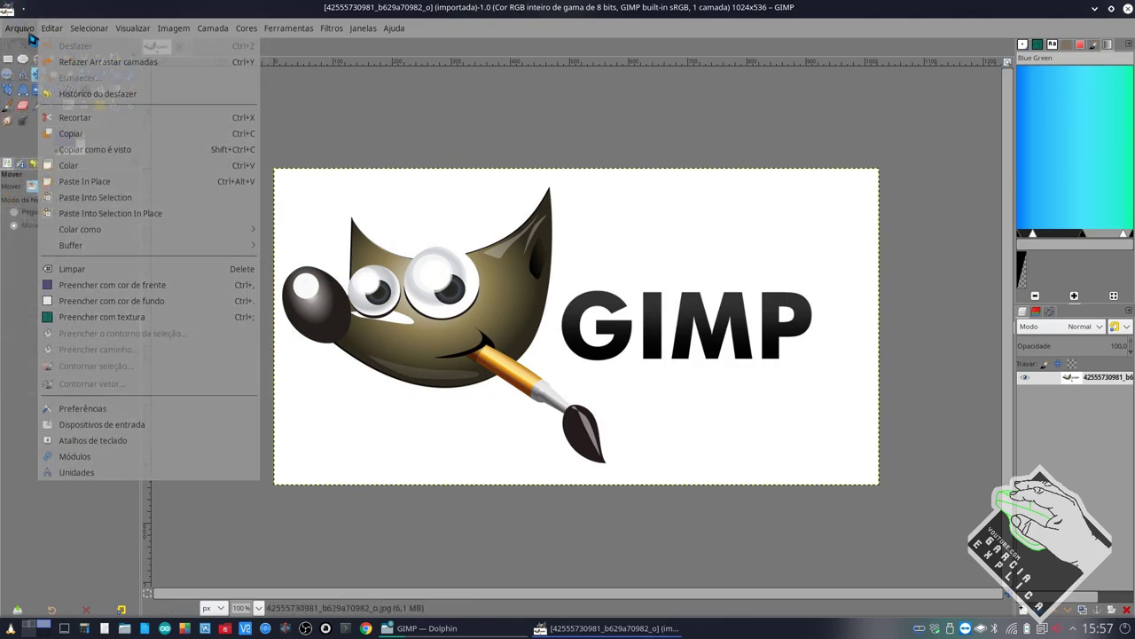
{"action": "mouse_move", "coordinate": [19, 27]}
{"action": "left_click", "coordinate": [36, 78]}
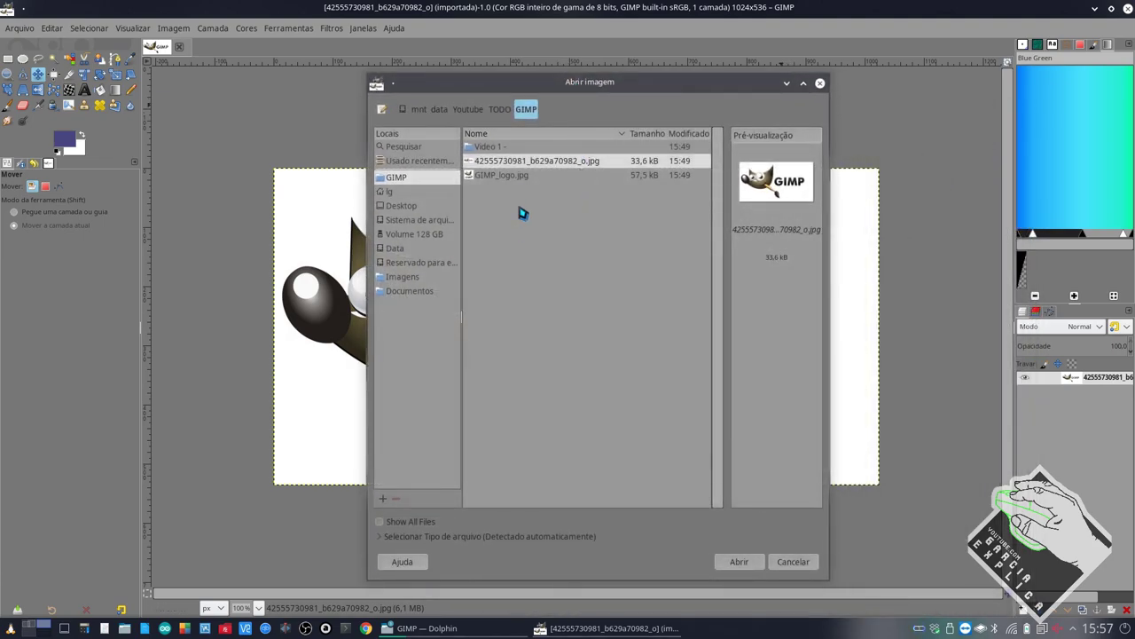
{"action": "left_click", "coordinate": [525, 183]}
{"action": "left_click", "coordinate": [739, 561]}
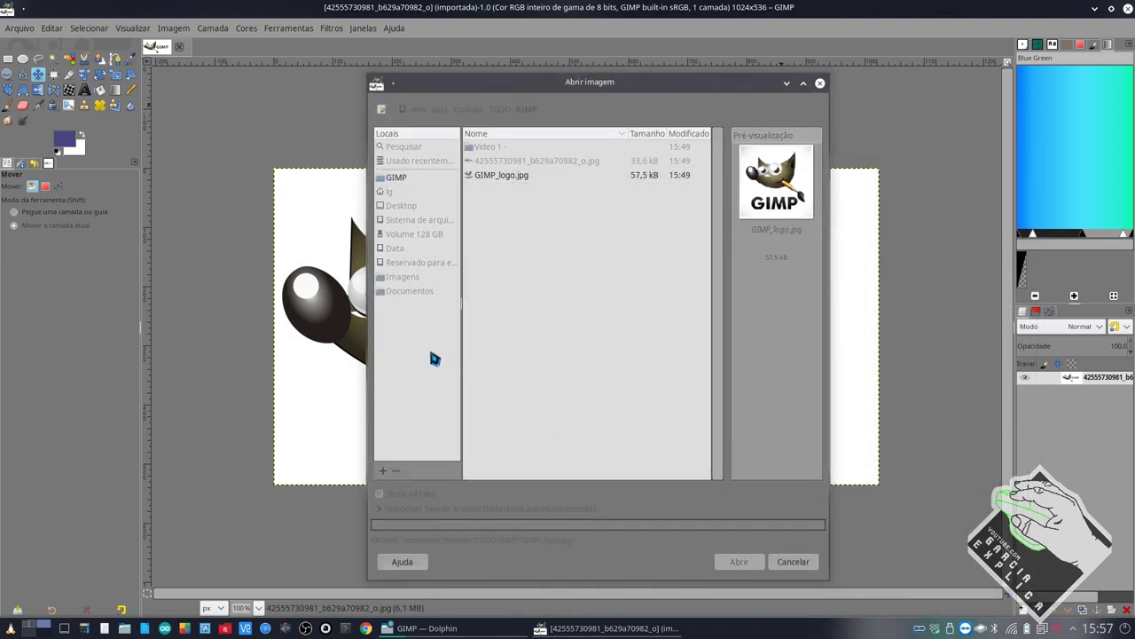
{"action": "left_click", "coordinate": [658, 396]}
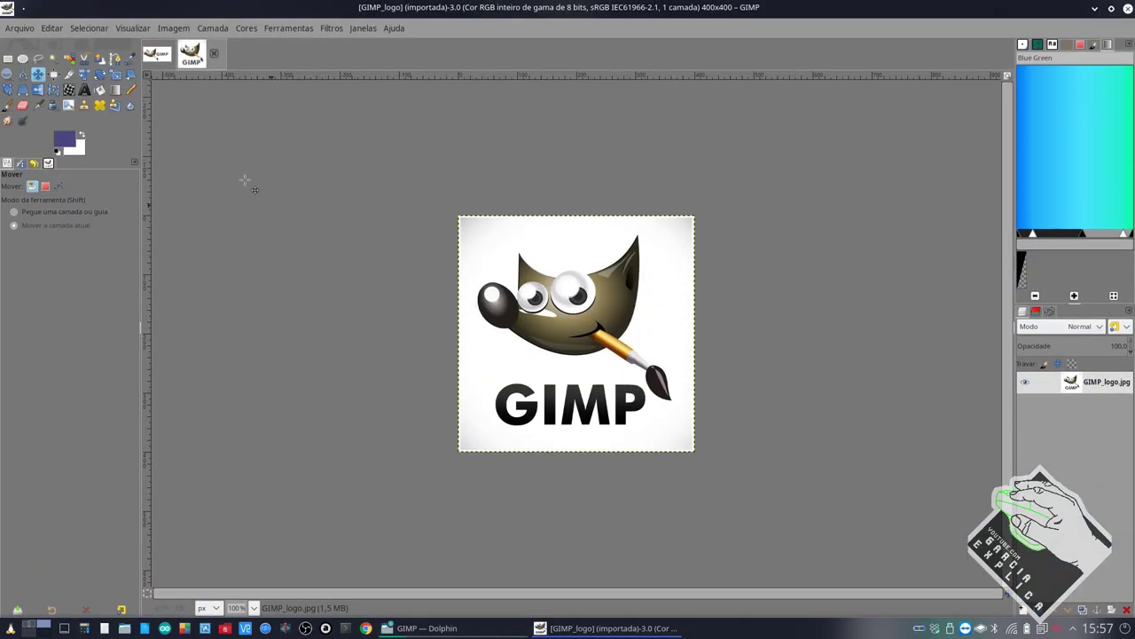
Close the square GIMP_logo.jpg image, leaving only the wide logo open
{"action": "left_click", "coordinate": [156, 53]}
{"action": "left_click", "coordinate": [191, 53]}
{"action": "left_click", "coordinate": [157, 61]}
{"action": "left_click", "coordinate": [202, 58]}
{"action": "left_click", "coordinate": [214, 53]}
Centre the view and nudge the wide logo's layer one pixel left
{"action": "key", "text": "shift+j"}
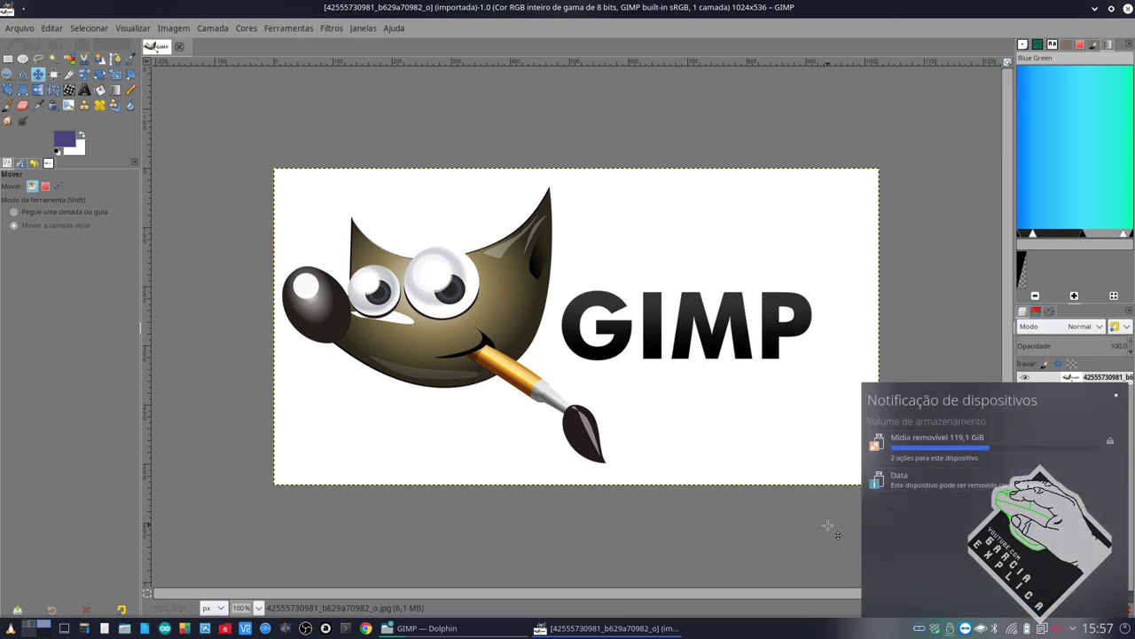
{"action": "key", "text": "Left"}
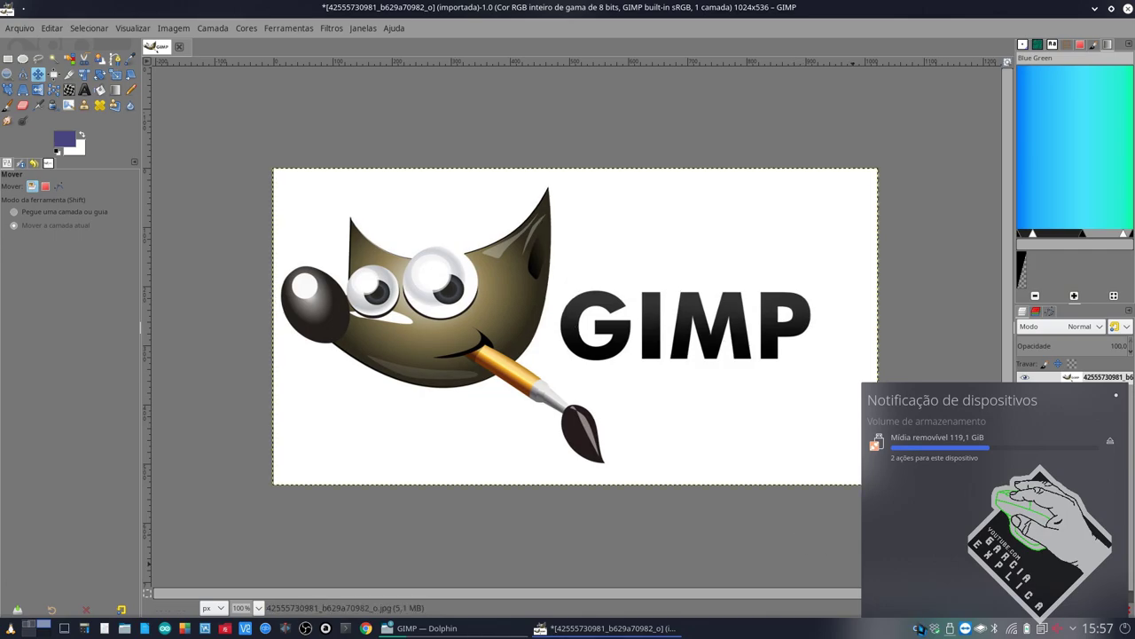
{"action": "left_click", "coordinate": [921, 629]}
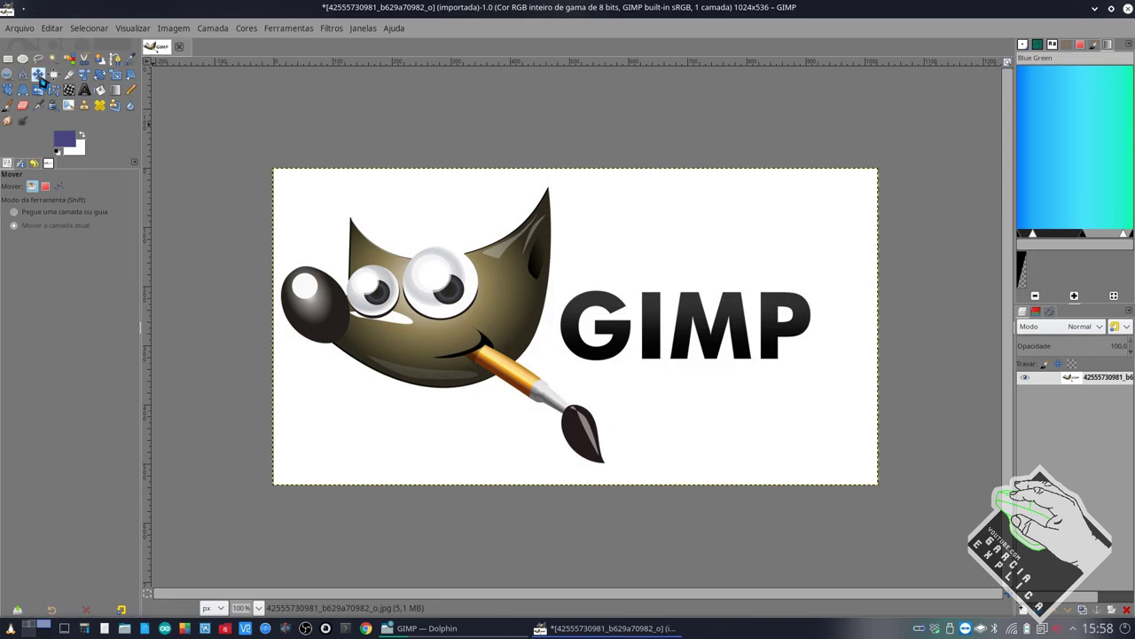
Move the logo layer up-left and zoom in on the tip of Wilber's paintbrush
{"action": "left_click_drag", "start_coordinate": [419, 308], "coordinate": [374, 283]}
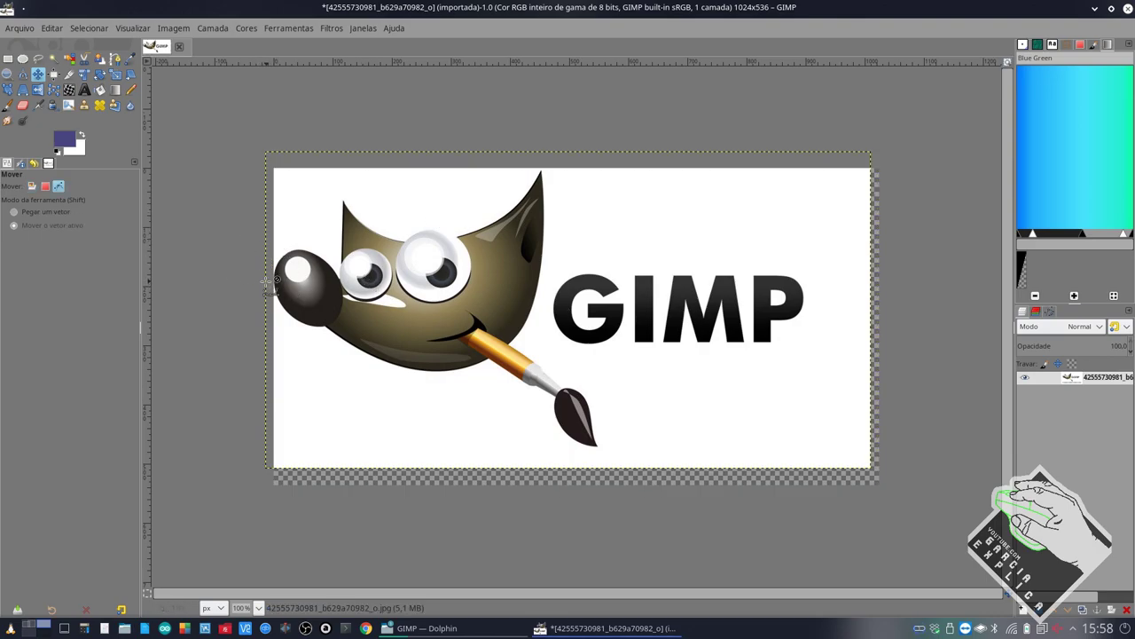
{"action": "scroll", "coordinate": [289, 293], "scroll_direction": "up", "scroll_amount": 2, "text": "ctrl"}
{"action": "scroll", "coordinate": [302, 286], "scroll_direction": "up", "scroll_amount": 2, "text": "ctrl"}
{"action": "scroll", "coordinate": [315, 280], "scroll_direction": "up", "scroll_amount": 1, "text": "ctrl"}
{"action": "scroll", "coordinate": [320, 279], "scroll_direction": "up", "scroll_amount": 1, "text": "ctrl"}
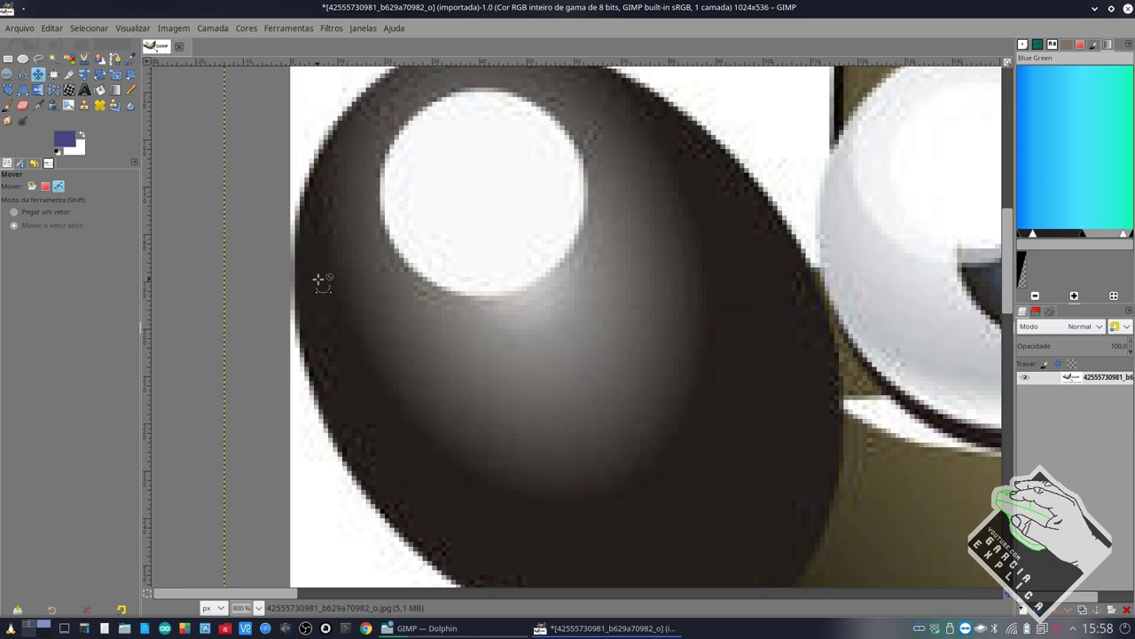
{"action": "scroll", "coordinate": [302, 272], "scroll_direction": "up", "scroll_amount": 1, "text": "ctrl"}
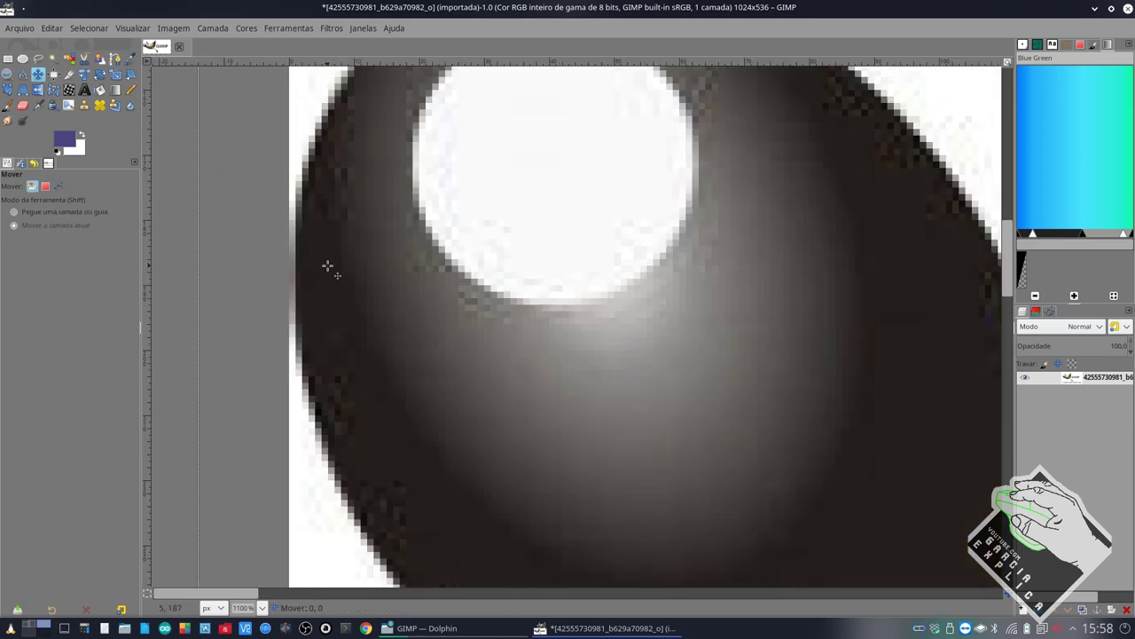
{"action": "scroll", "coordinate": [330, 266], "scroll_direction": "up", "scroll_amount": 3}
{"action": "scroll", "coordinate": [329, 266], "scroll_direction": "up", "scroll_amount": 5}
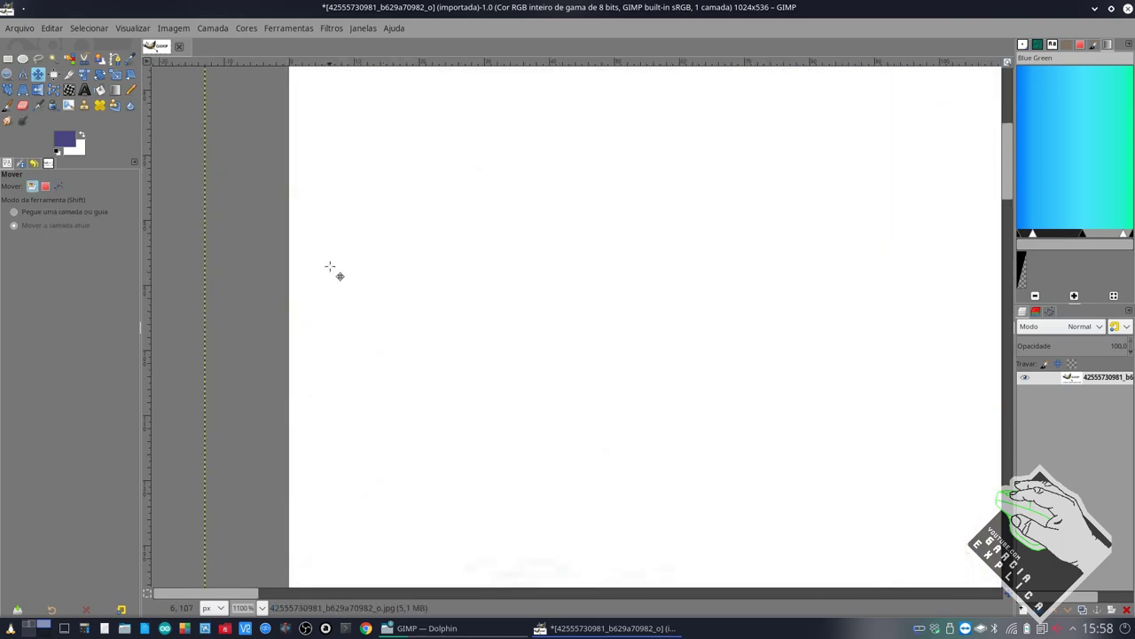
{"action": "scroll", "coordinate": [341, 267], "scroll_direction": "right", "scroll_amount": 3}
{"action": "scroll", "coordinate": [341, 267], "scroll_direction": "down", "scroll_amount": 3}
{"action": "scroll", "coordinate": [337, 268], "scroll_direction": "right", "scroll_amount": 5}
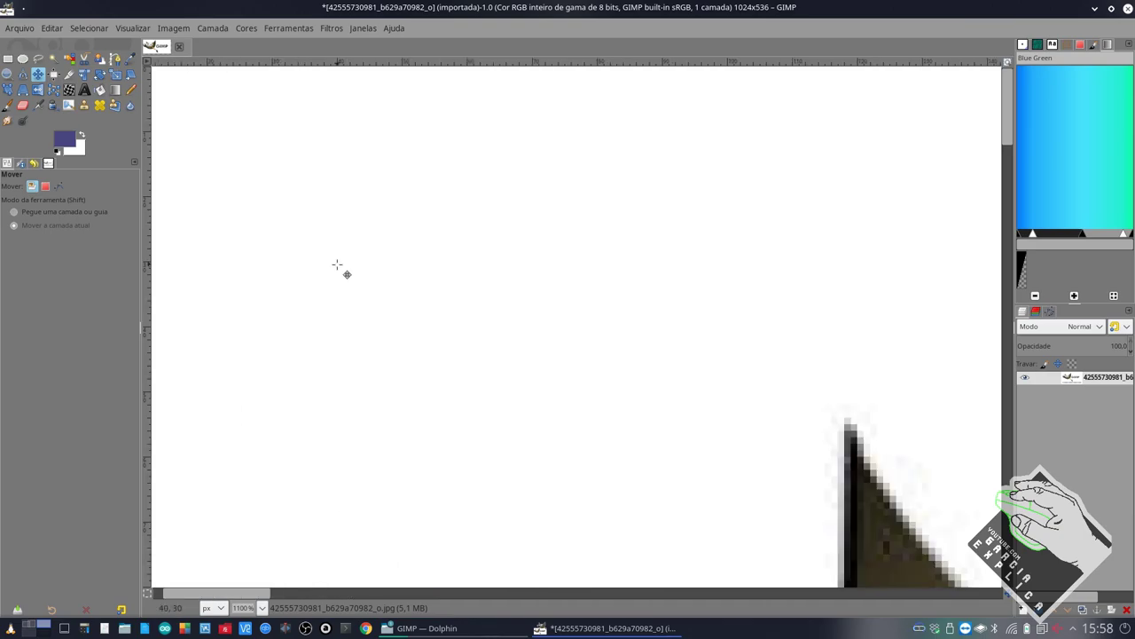
{"action": "scroll", "coordinate": [330, 269], "scroll_direction": "down", "scroll_amount": 3}
{"action": "scroll", "coordinate": [330, 269], "scroll_direction": "down", "scroll_amount": 3}
{"action": "scroll", "coordinate": [330, 268], "scroll_direction": "down", "scroll_amount": 3}
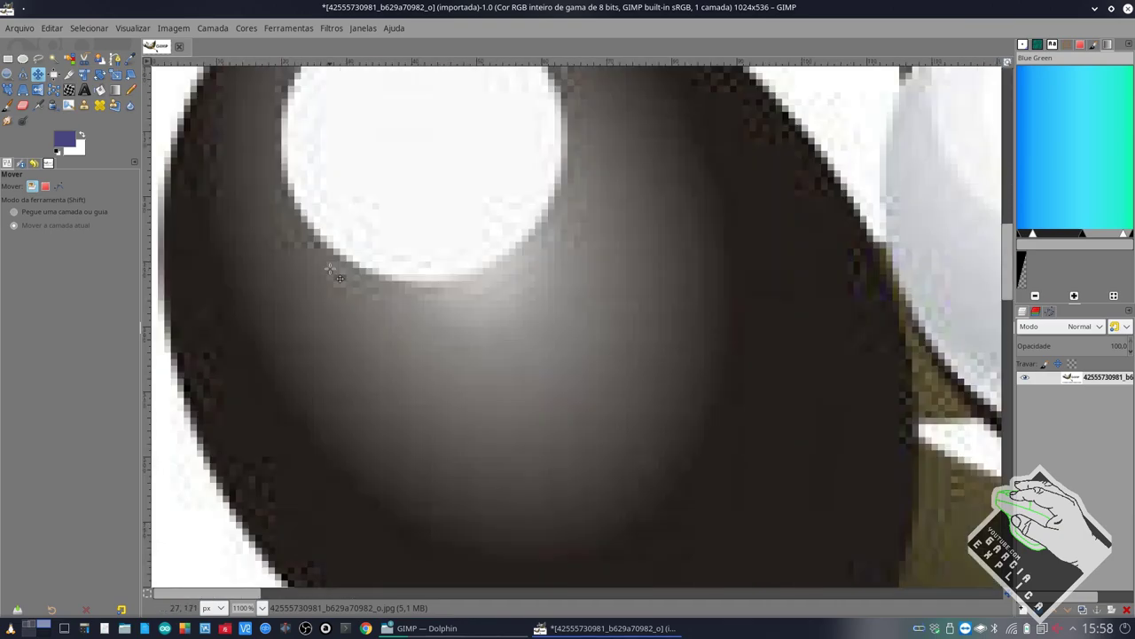
{"action": "scroll", "coordinate": [296, 270], "scroll_direction": "up", "scroll_amount": 5}
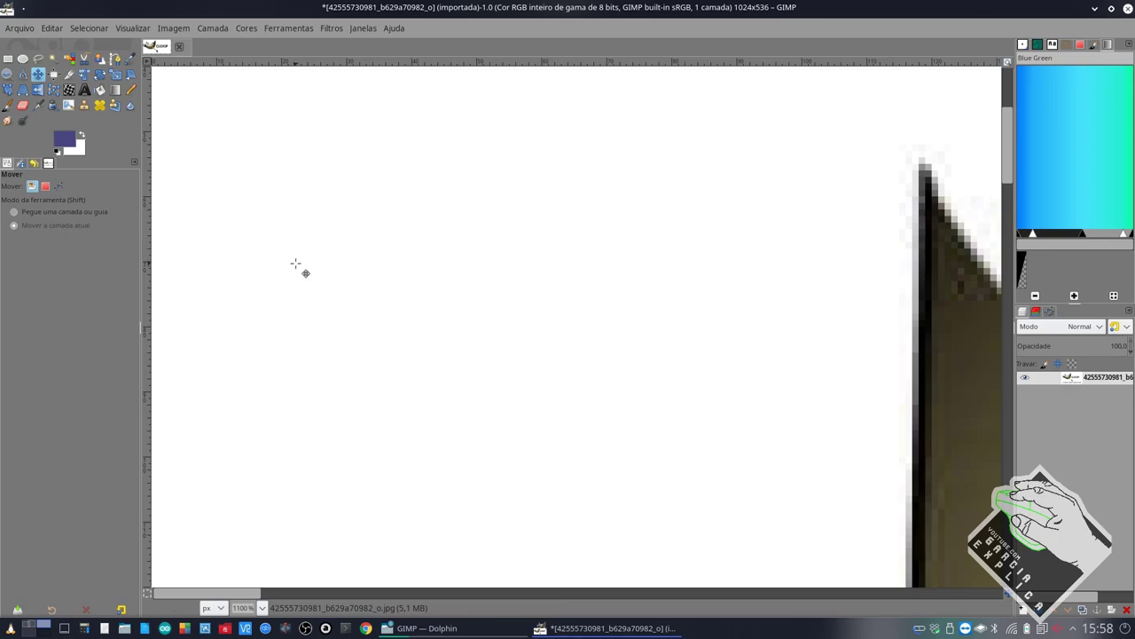
{"action": "scroll", "coordinate": [296, 266], "scroll_direction": "up", "scroll_amount": 2}
{"action": "scroll", "coordinate": [296, 266], "scroll_direction": "right", "scroll_amount": 3}
{"action": "scroll", "coordinate": [297, 257], "scroll_direction": "right", "scroll_amount": 5}
{"action": "scroll", "coordinate": [296, 257], "scroll_direction": "right", "scroll_amount": 5}
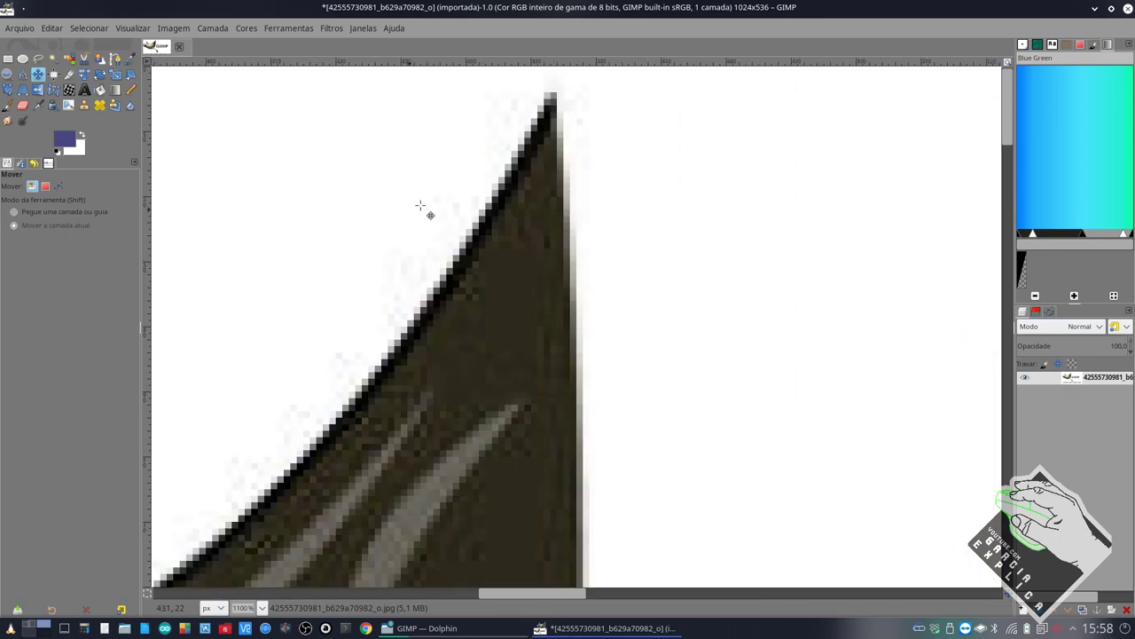
Shift the layer up slightly and zoom to 1600% to read the brush tip's lower-right coordinates
{"action": "left_click_drag", "start_coordinate": [549, 121], "coordinate": [549, 105]}
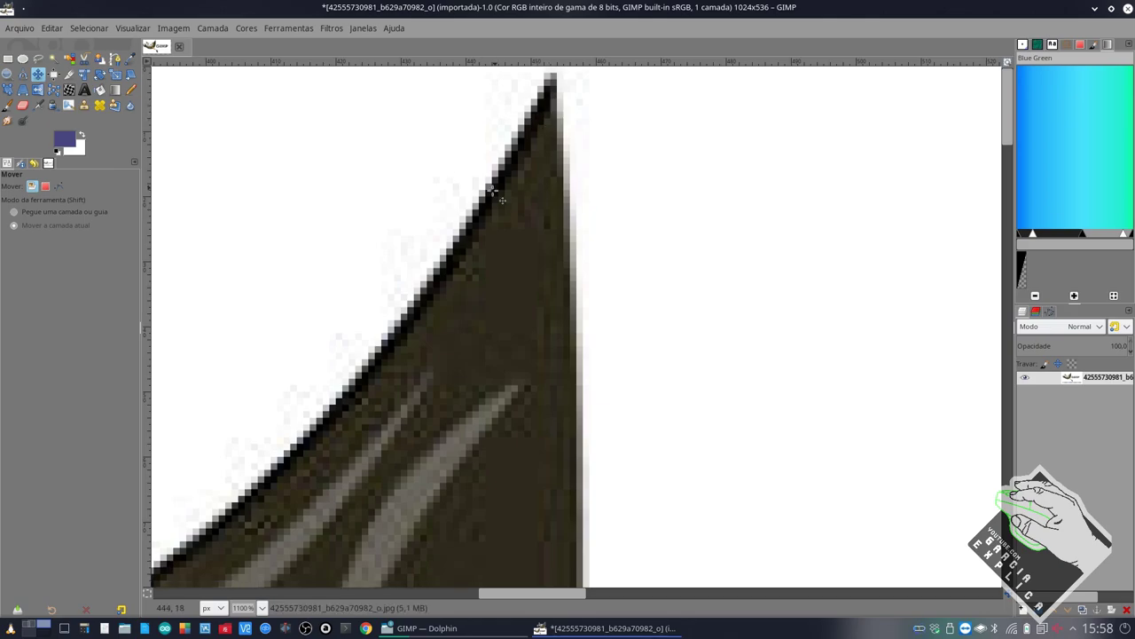
{"action": "scroll", "coordinate": [406, 236], "scroll_direction": "left", "scroll_amount": 10}
{"action": "scroll", "coordinate": [404, 232], "scroll_direction": "left", "scroll_amount": 5}
{"action": "scroll", "coordinate": [401, 229], "scroll_direction": "left", "scroll_amount": 5}
{"action": "scroll", "coordinate": [404, 232], "scroll_direction": "down", "scroll_amount": 2}
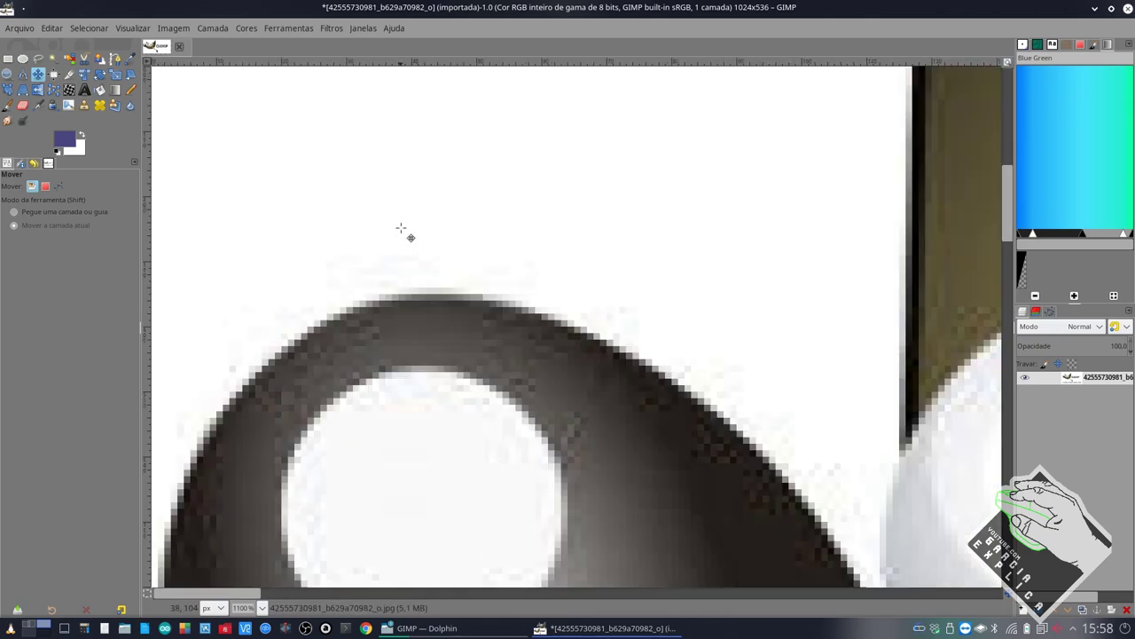
{"action": "scroll", "coordinate": [408, 236], "scroll_direction": "down", "scroll_amount": 1}
{"action": "scroll", "coordinate": [627, 274], "scroll_direction": "down", "scroll_amount": 1}
{"action": "scroll", "coordinate": [630, 278], "scroll_direction": "down", "scroll_amount": 1}
{"action": "scroll", "coordinate": [630, 277], "scroll_direction": "down", "scroll_amount": 3}
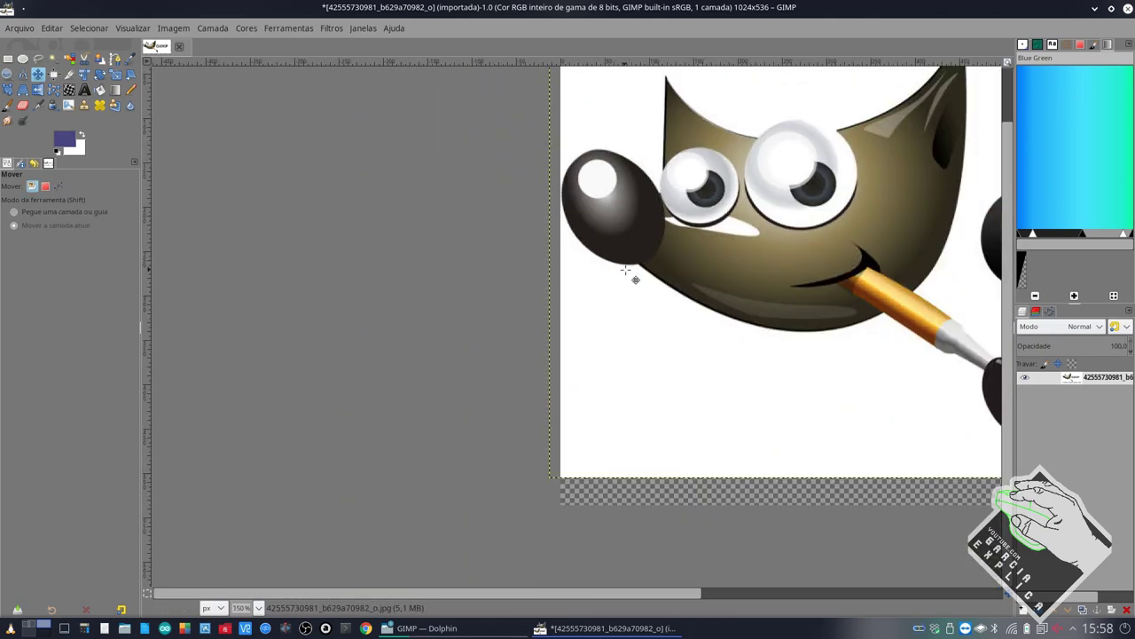
{"action": "scroll", "coordinate": [624, 260], "scroll_direction": "right", "scroll_amount": 4}
{"action": "scroll", "coordinate": [855, 218], "scroll_direction": "up", "scroll_amount": 2}
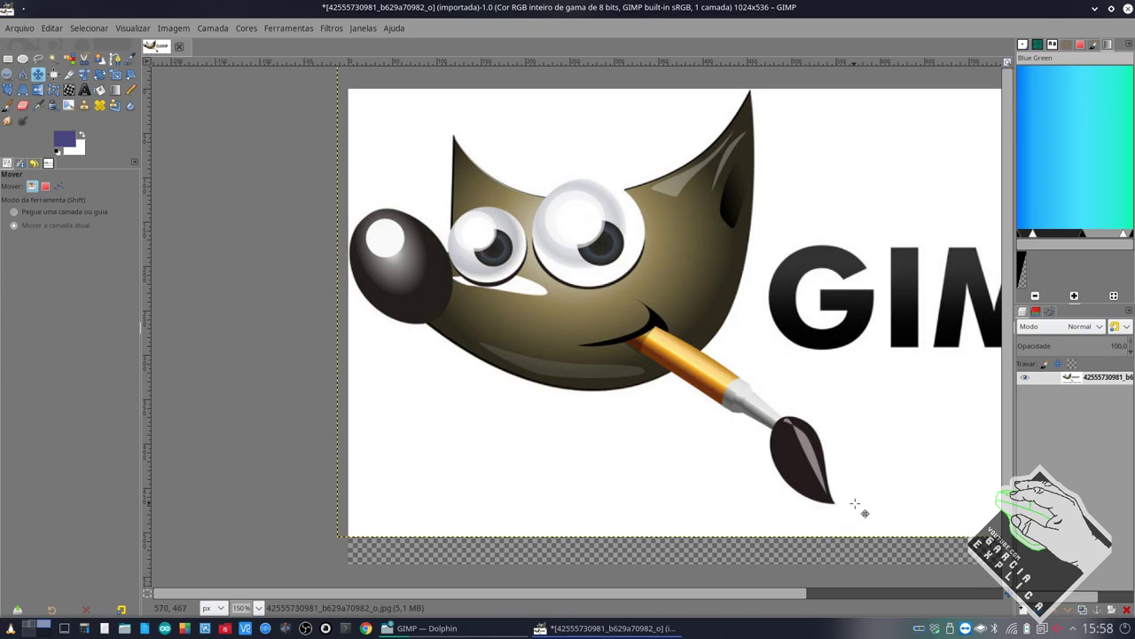
{"action": "key", "text": "shift"}
{"action": "scroll", "coordinate": [835, 499], "scroll_direction": "up", "scroll_amount": 1}
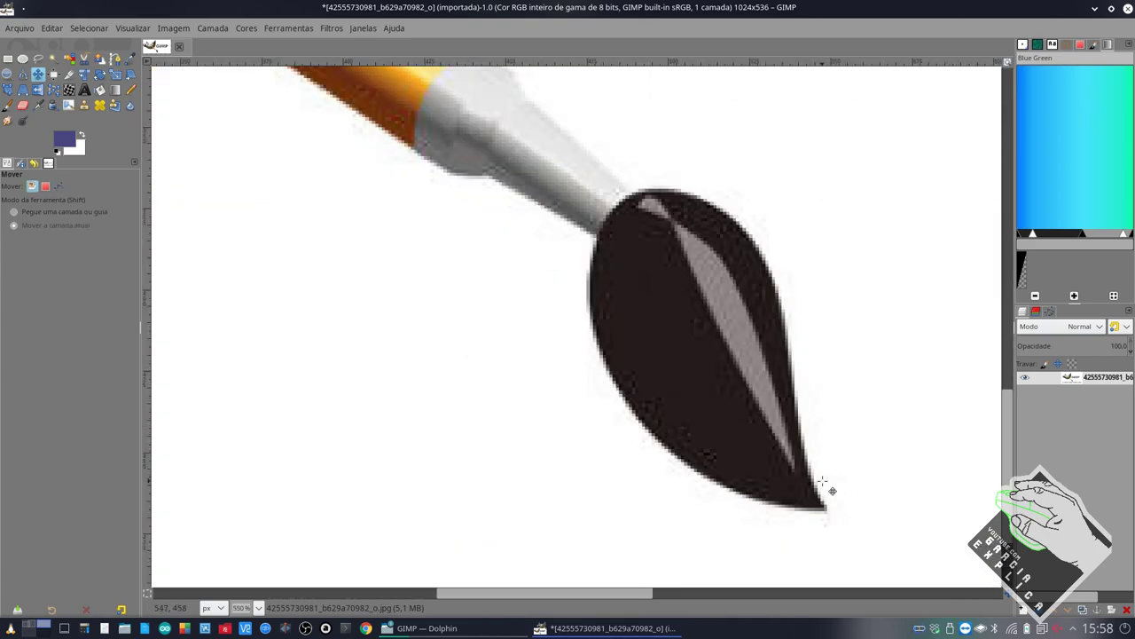
{"action": "scroll", "coordinate": [831, 487], "scroll_direction": "up", "scroll_amount": 1}
{"action": "scroll", "coordinate": [842, 451], "scroll_direction": "up", "scroll_amount": 1}
{"action": "scroll", "coordinate": [832, 381], "scroll_direction": "up", "scroll_amount": 1}
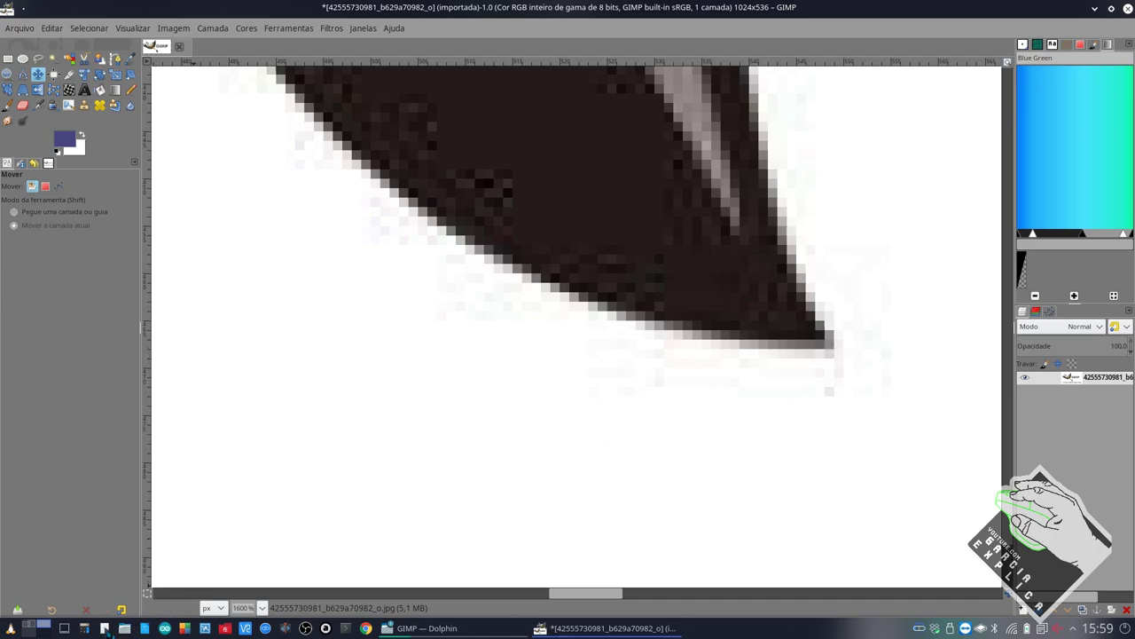
Note the brush-tip size 548X468 in a new untitled Kate document
{"action": "left_click", "coordinate": [311, 629]}
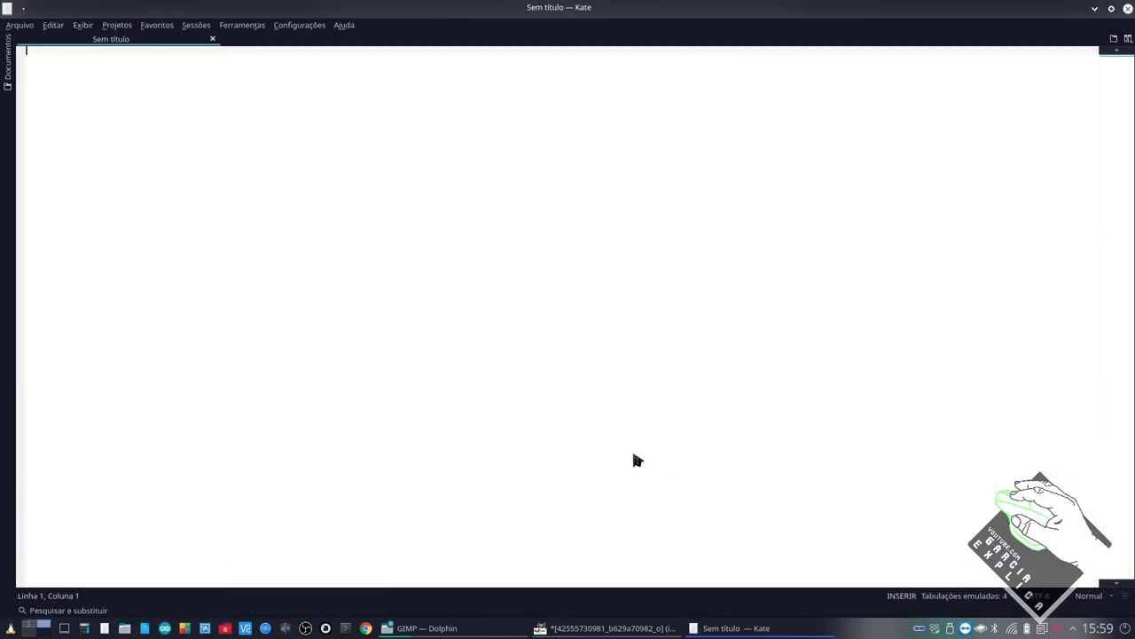
{"action": "type", "text": "548X468"}
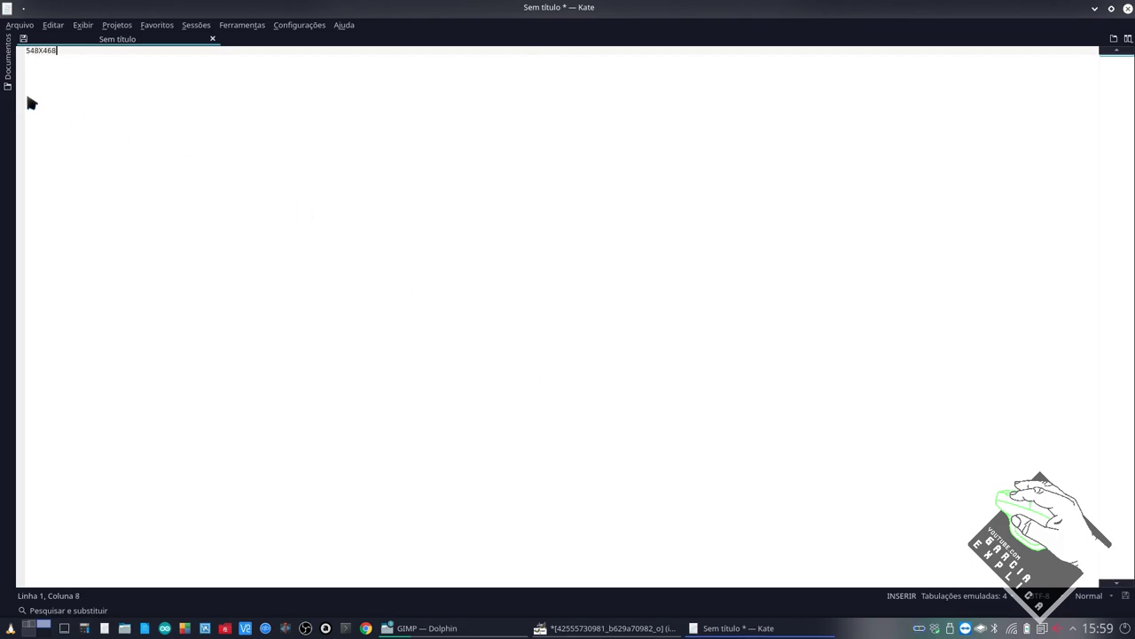
{"action": "left_click_drag", "start_coordinate": [109, 84], "coordinate": [29, 75]}
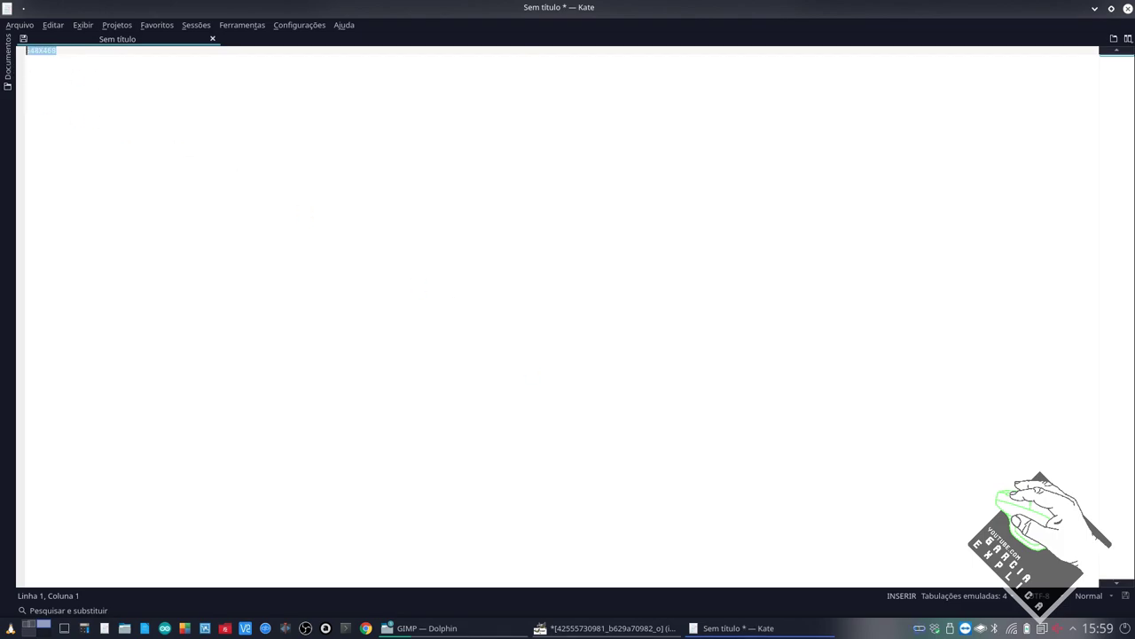
{"action": "left_click", "coordinate": [395, 339]}
Return to GIMP, zoom out to the whole Wilber image, and bring up the canvas context menu
{"action": "left_click", "coordinate": [705, 635]}
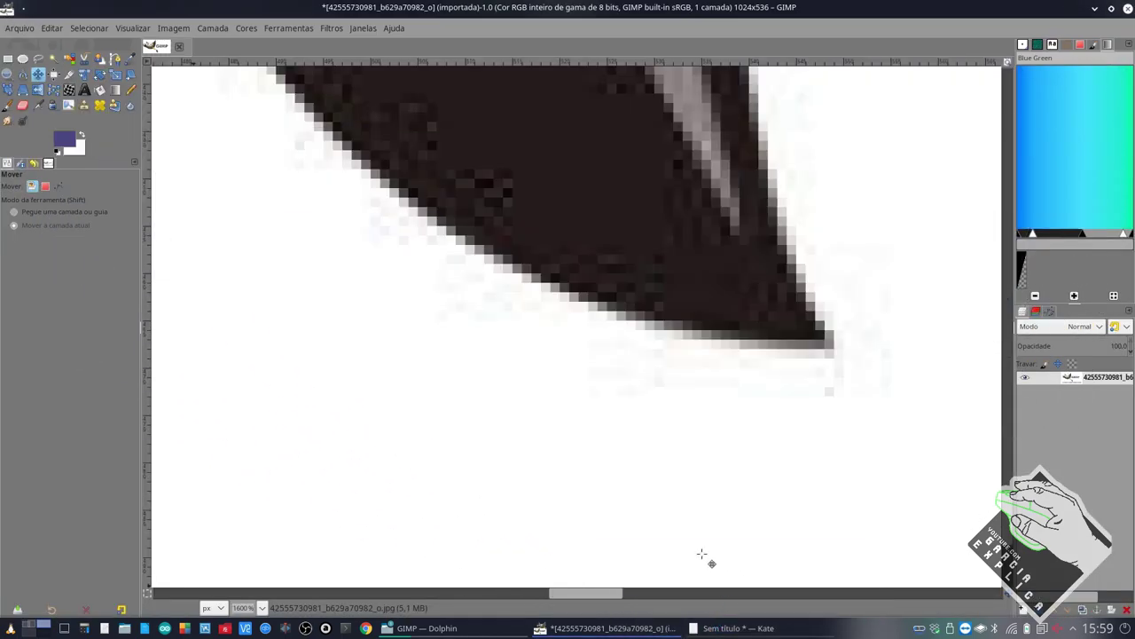
{"action": "scroll", "coordinate": [590, 315], "scroll_direction": "down", "scroll_amount": 2, "text": "ctrl"}
{"action": "scroll", "coordinate": [598, 292], "scroll_direction": "down", "scroll_amount": 3, "text": "ctrl"}
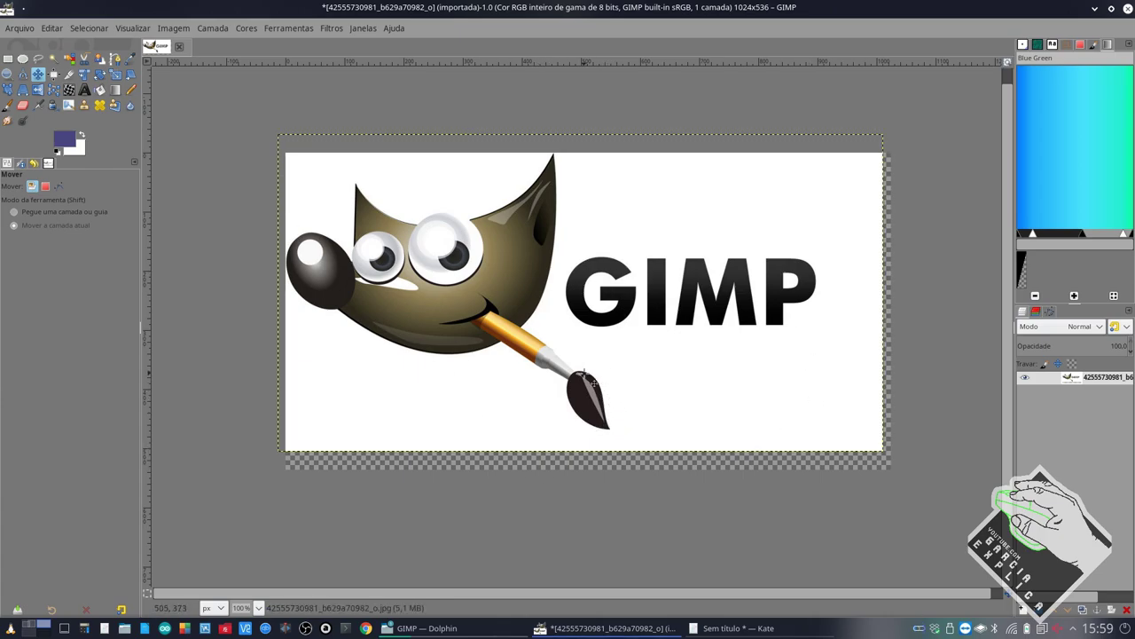
{"action": "right_click", "coordinate": [586, 379]}
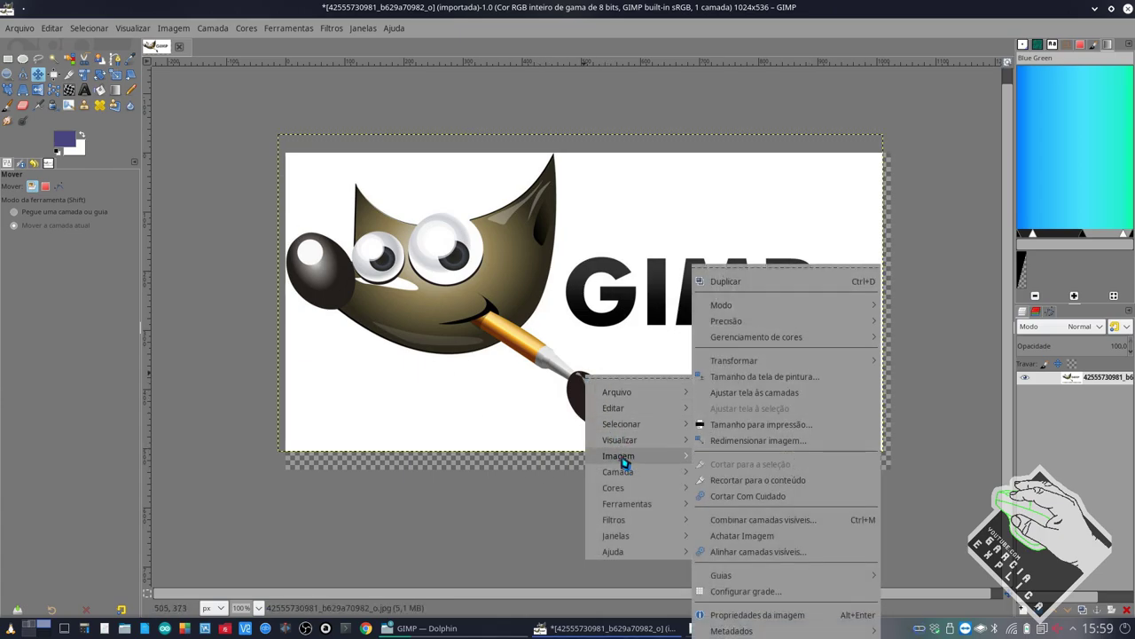
{"action": "mouse_move", "coordinate": [618, 455]}
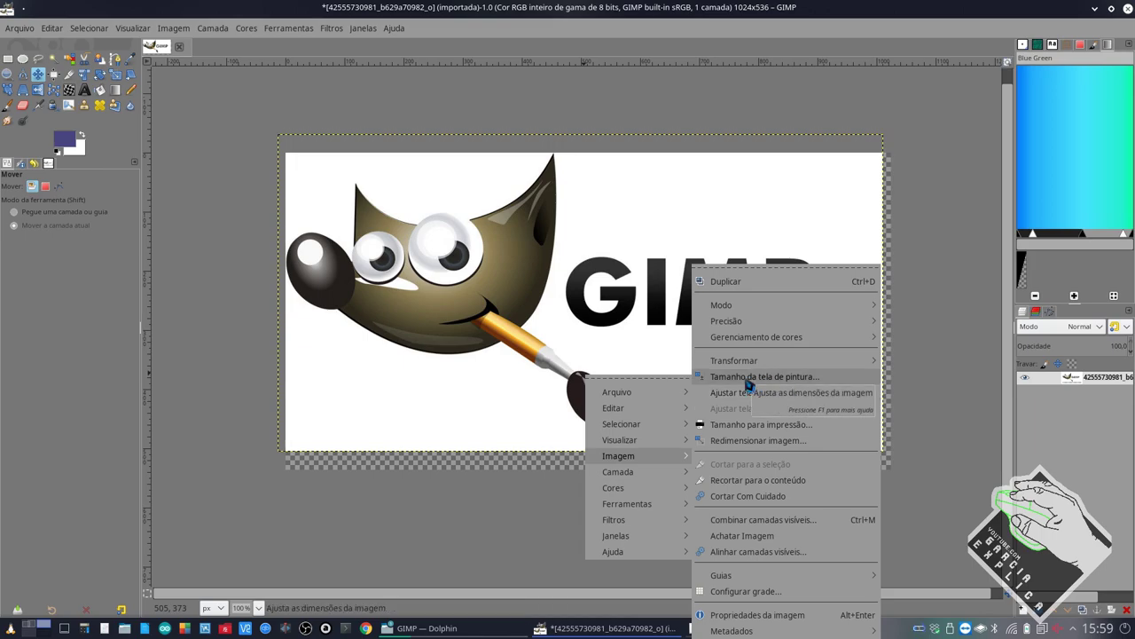
Enter a canvas size of 548 × 468 pixels, toggling the width/height chain link
{"action": "left_click", "coordinate": [749, 377]}
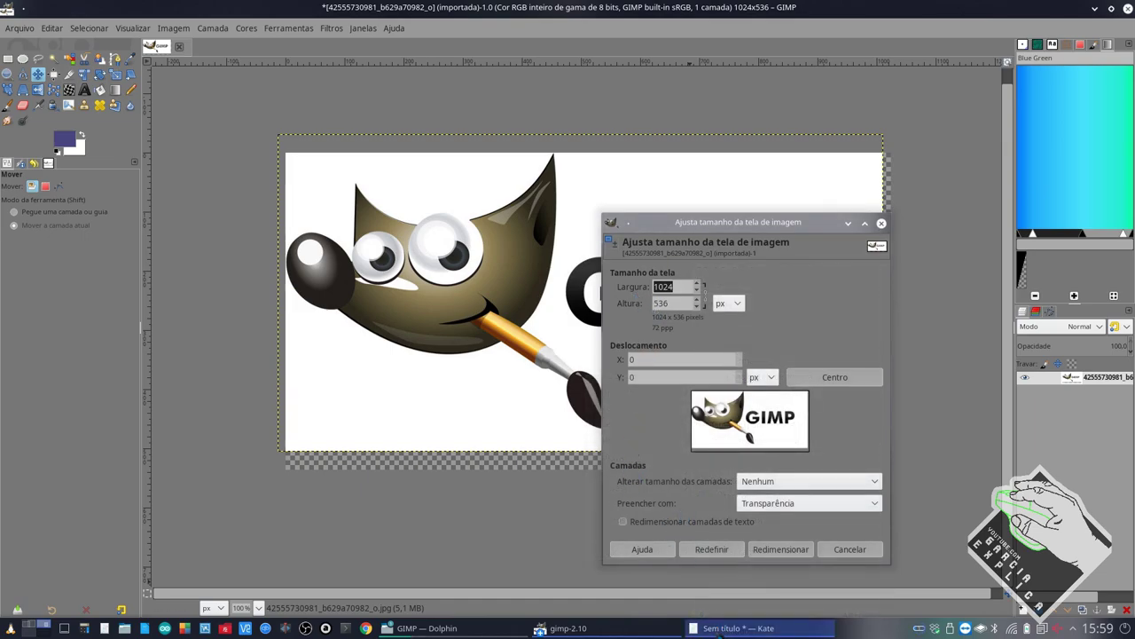
{"action": "left_click", "coordinate": [720, 630]}
{"action": "left_click", "coordinate": [720, 629]}
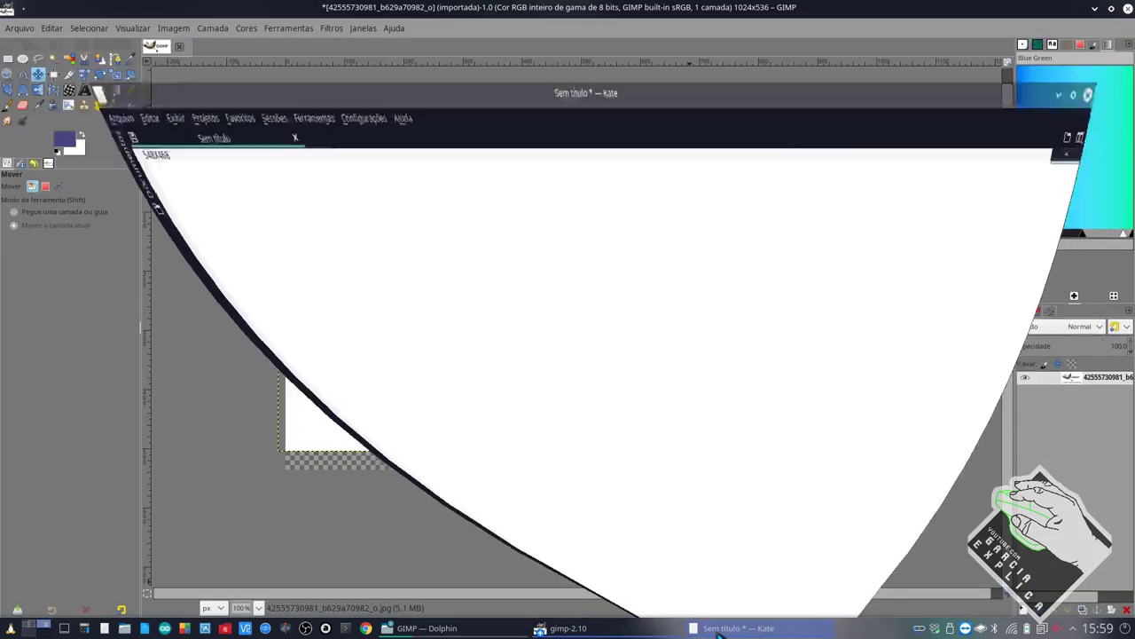
{"action": "type", "text": "548"}
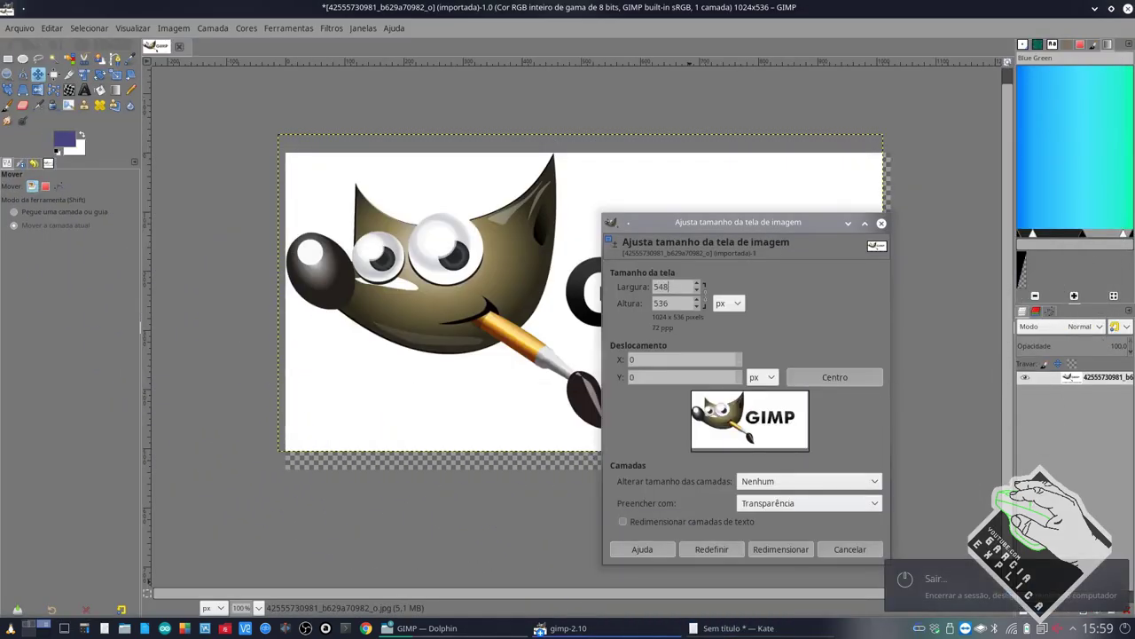
{"action": "key", "text": "Tab"}
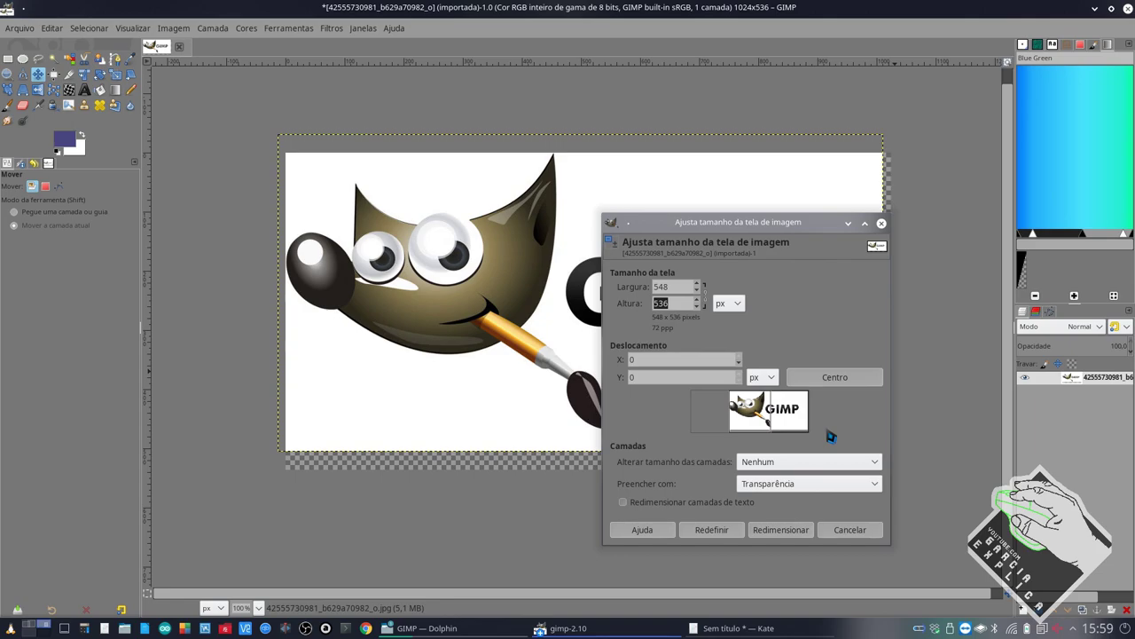
{"action": "type", "text": "468"}
{"action": "left_click", "coordinate": [674, 286]}
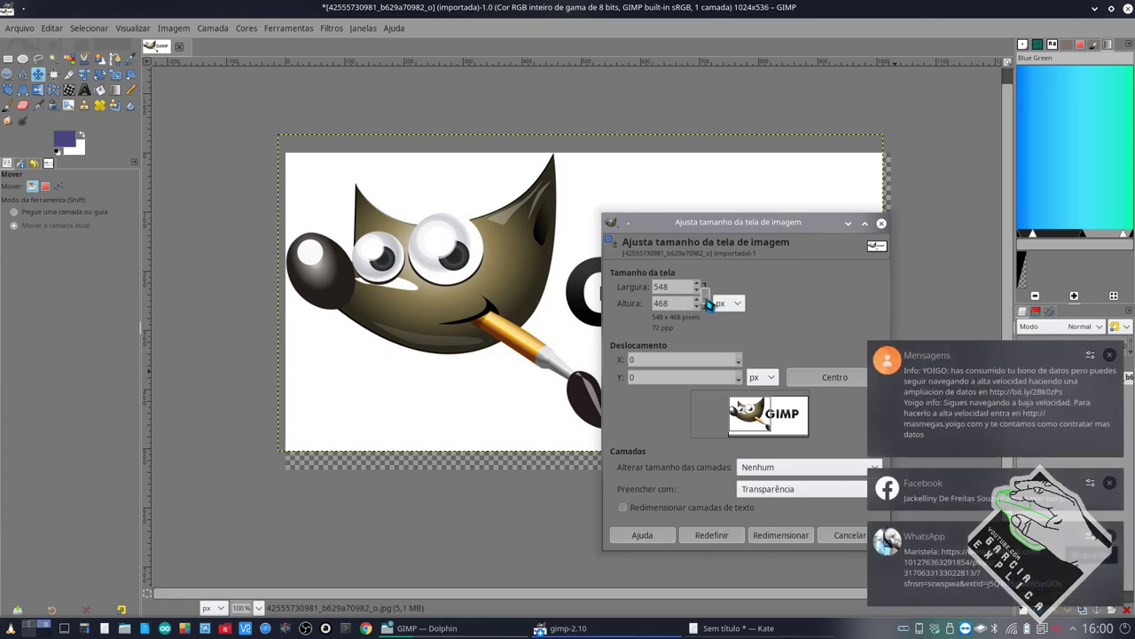
{"action": "left_click", "coordinate": [706, 300]}
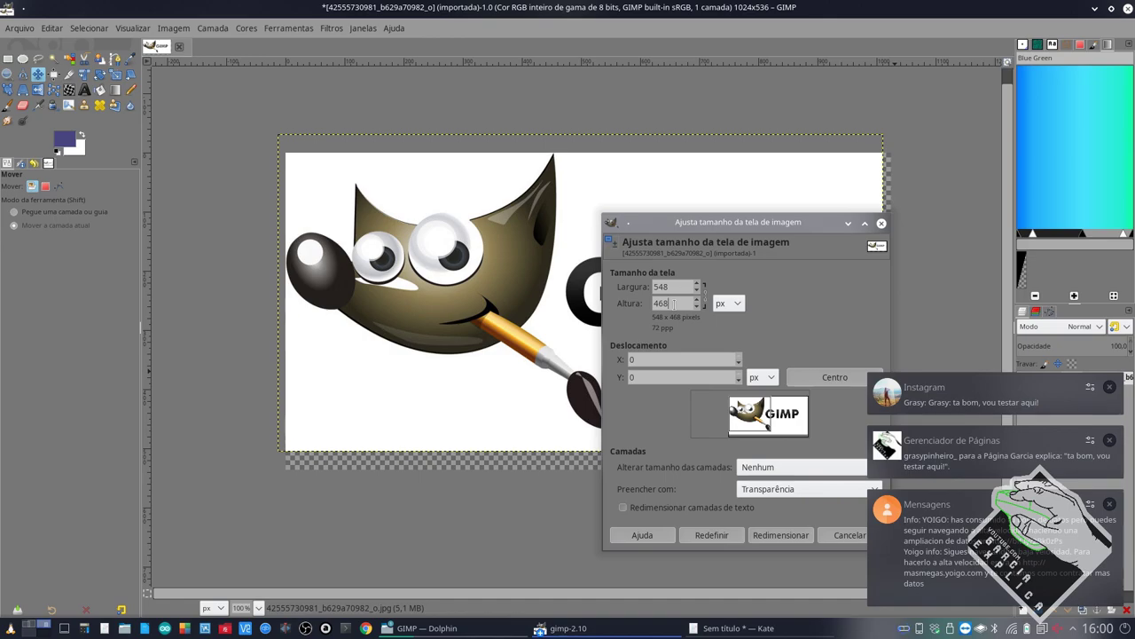
{"action": "left_click_drag", "start_coordinate": [671, 286], "coordinate": [646, 287]}
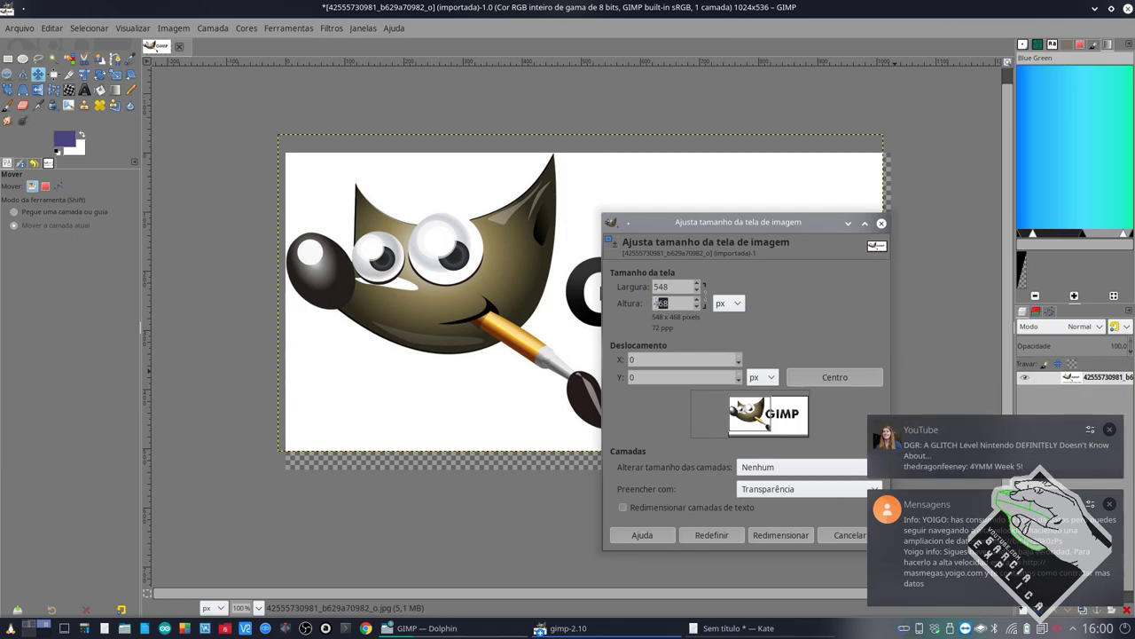
{"action": "key", "text": "Tab"}
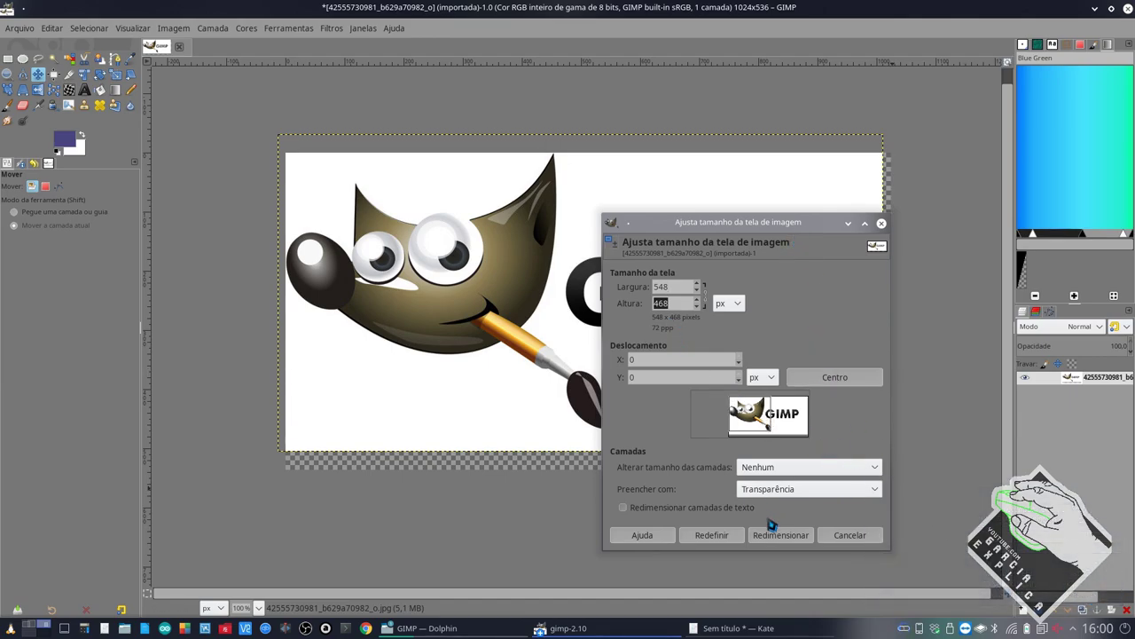
Apply the 548 × 468 canvas resize, then undo it
{"action": "left_click", "coordinate": [786, 538]}
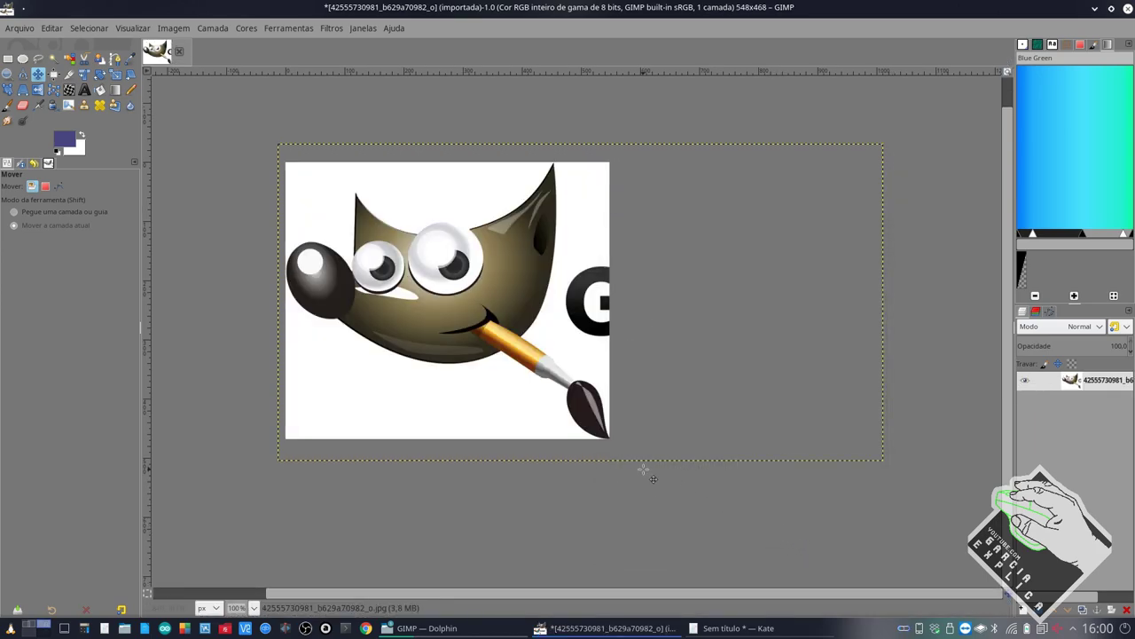
{"action": "scroll", "coordinate": [621, 409], "scroll_direction": "up", "scroll_amount": 2}
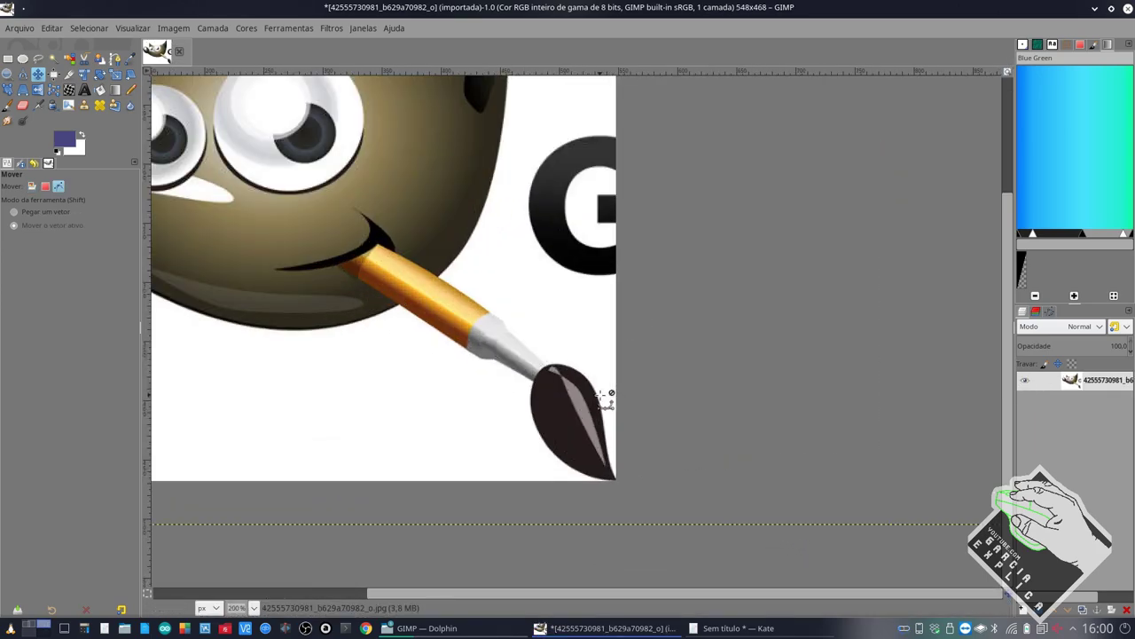
{"action": "key", "text": "ctrl+z"}
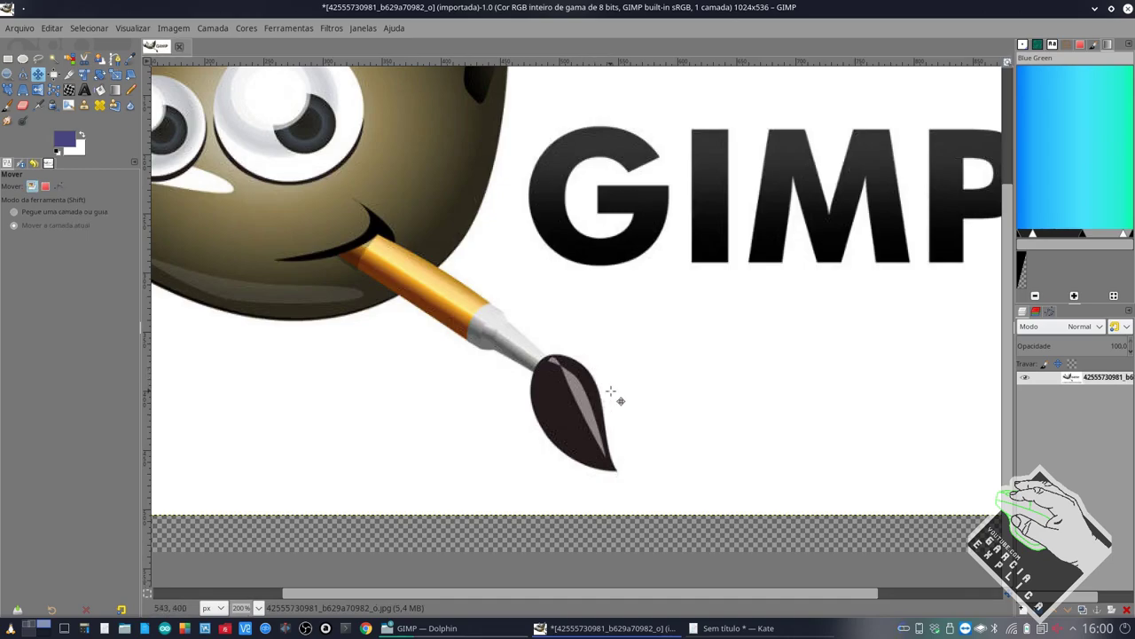
Reopen Canvas Size and enter a new size of 549 × 469 pixels
{"action": "right_click", "coordinate": [634, 425]}
{"action": "mouse_move", "coordinate": [683, 503]}
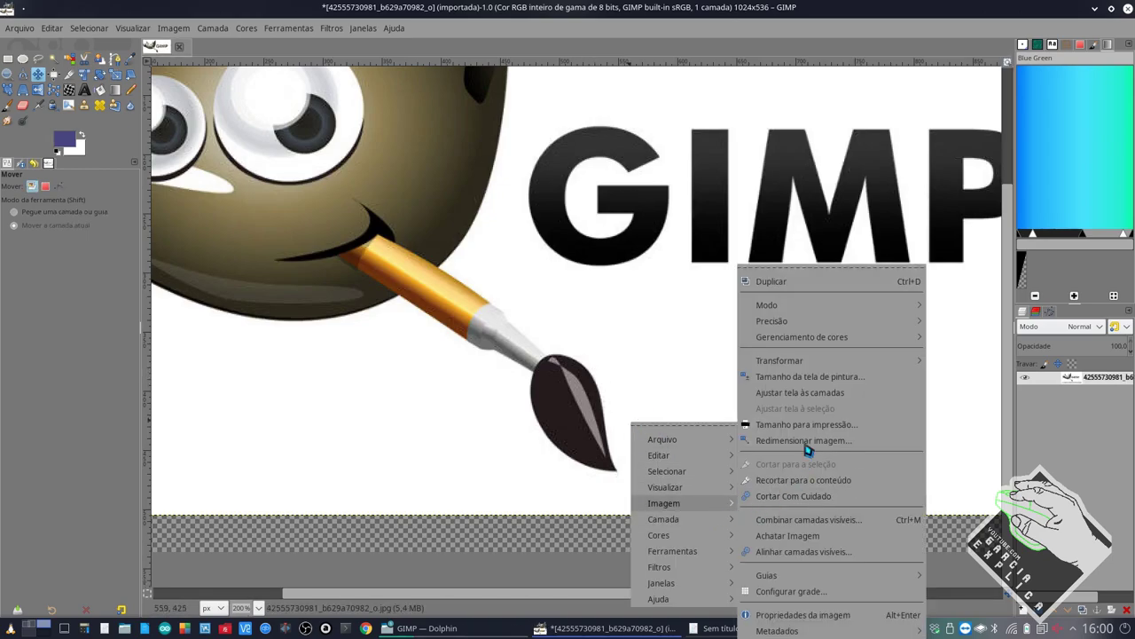
{"action": "left_click", "coordinate": [803, 386]}
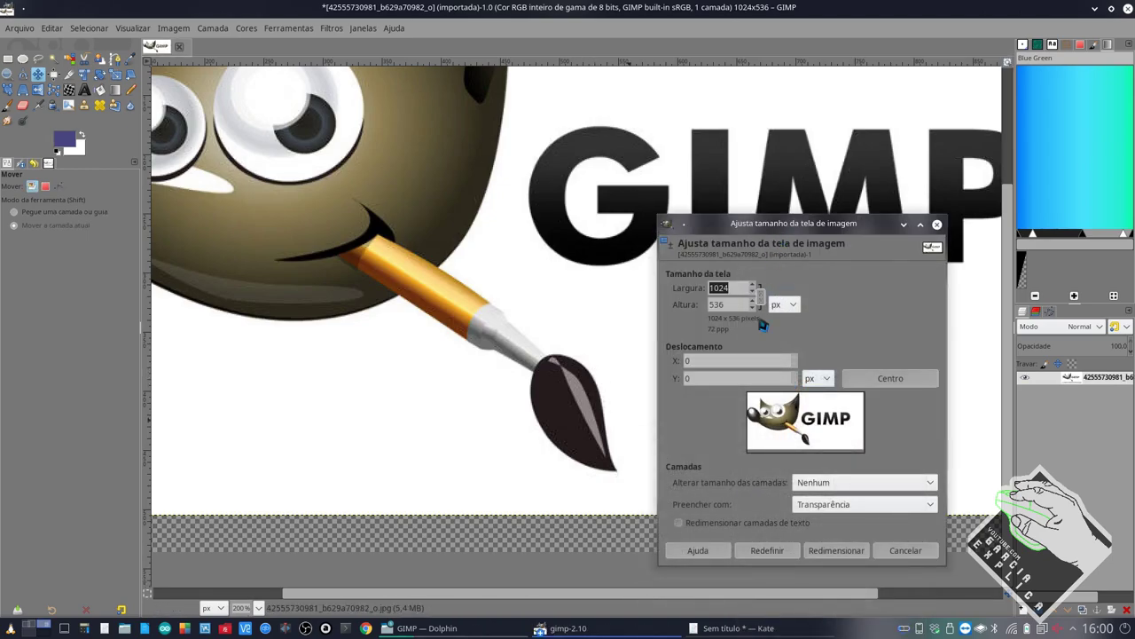
{"action": "type", "text": "548"}
{"action": "key", "text": "Tab"}
{"action": "type", "text": "468"}
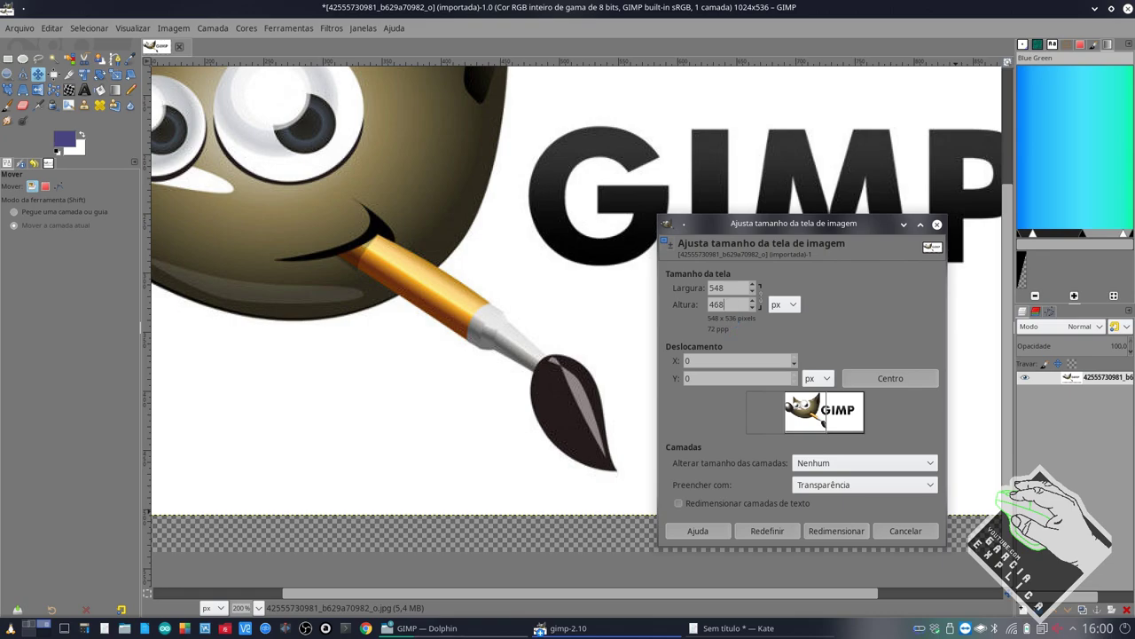
{"action": "left_click", "coordinate": [737, 288]}
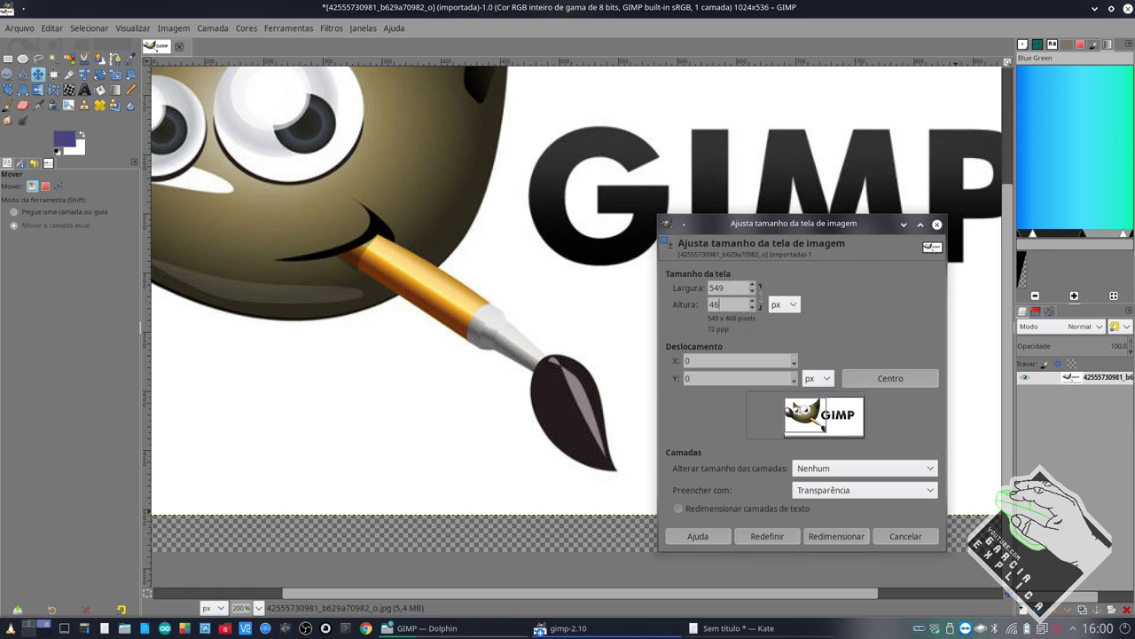
{"action": "type", "text": "9"}
{"action": "left_click", "coordinate": [839, 537]}
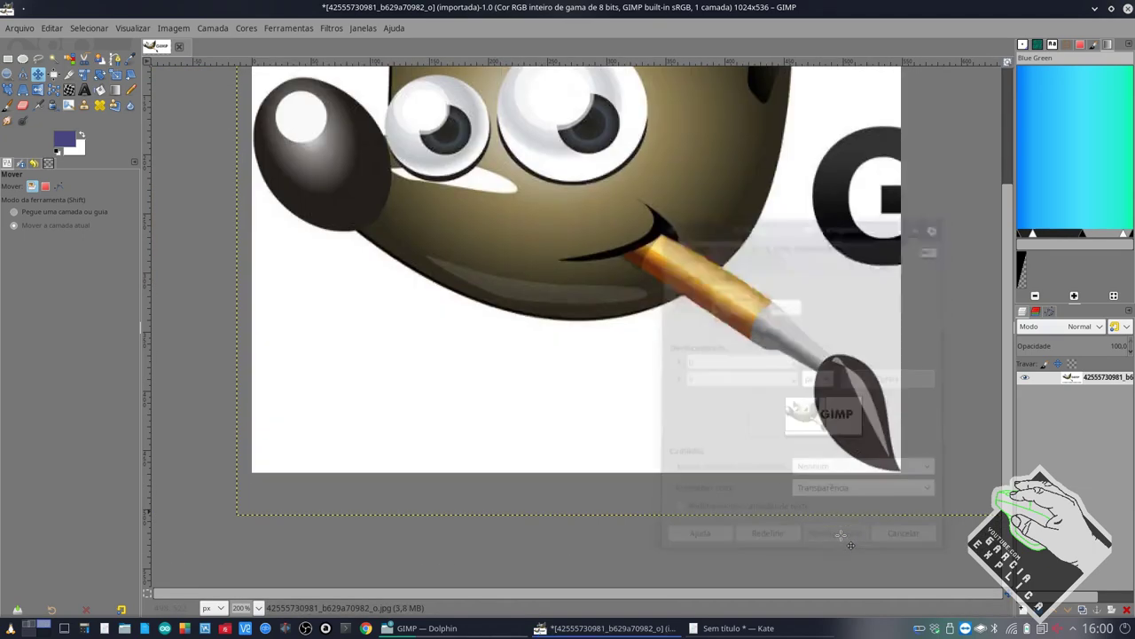
{"action": "scroll", "coordinate": [907, 486], "scroll_direction": "up", "scroll_amount": 2}
{"action": "scroll", "coordinate": [906, 483], "scroll_direction": "up", "scroll_amount": 2}
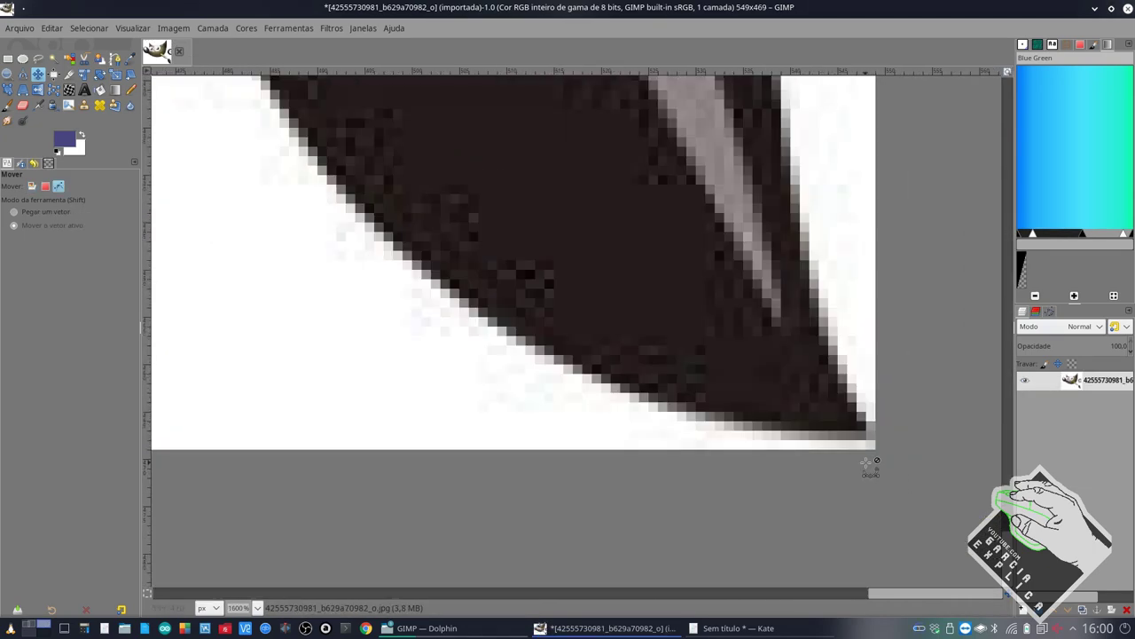
{"action": "scroll", "coordinate": [869, 464], "scroll_direction": "up", "scroll_amount": 2}
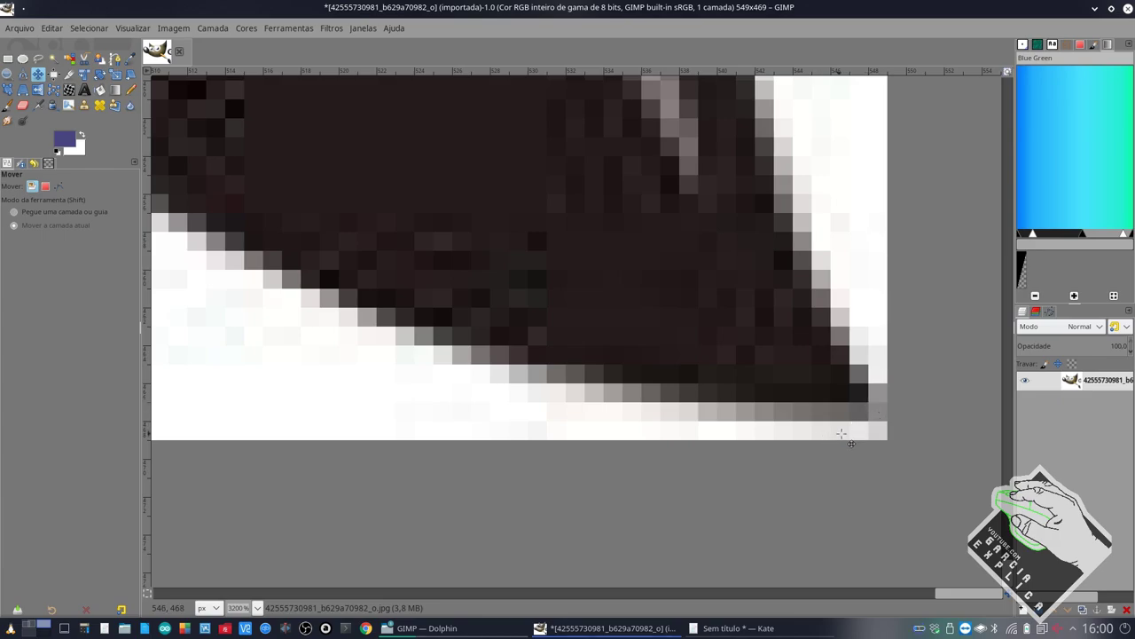
{"action": "scroll", "coordinate": [801, 330], "scroll_direction": "down", "scroll_amount": 2}
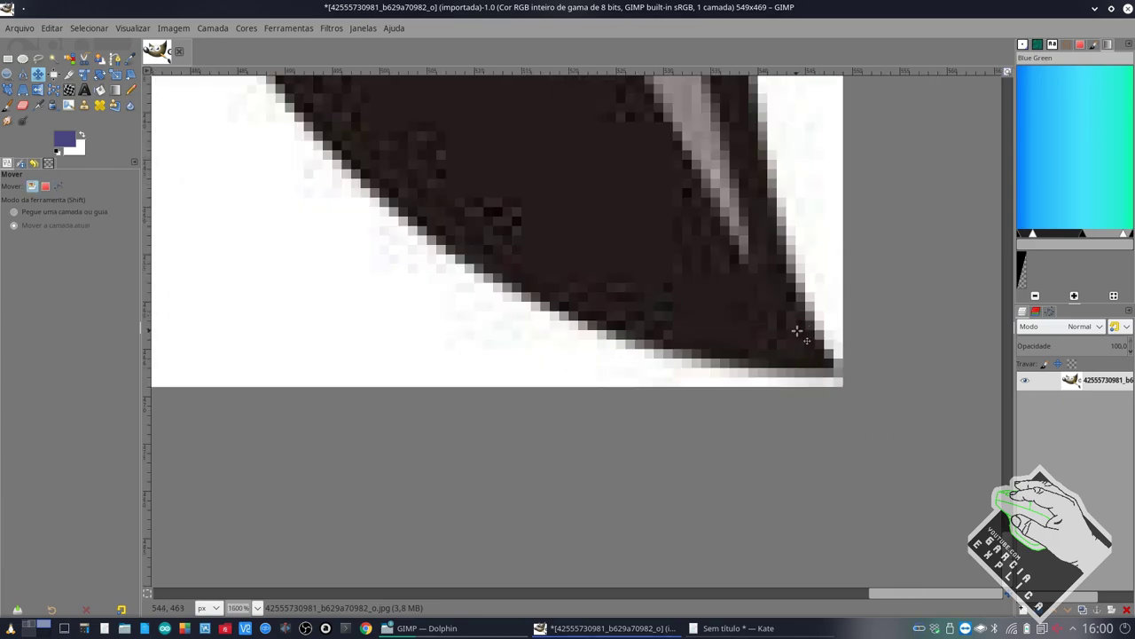
{"action": "scroll", "coordinate": [805, 330], "scroll_direction": "down", "scroll_amount": 4}
{"action": "scroll", "coordinate": [806, 330], "scroll_direction": "down", "scroll_amount": 1}
{"action": "scroll", "coordinate": [780, 325], "scroll_direction": "up", "scroll_amount": 4}
{"action": "scroll", "coordinate": [760, 320], "scroll_direction": "down", "scroll_amount": 1}
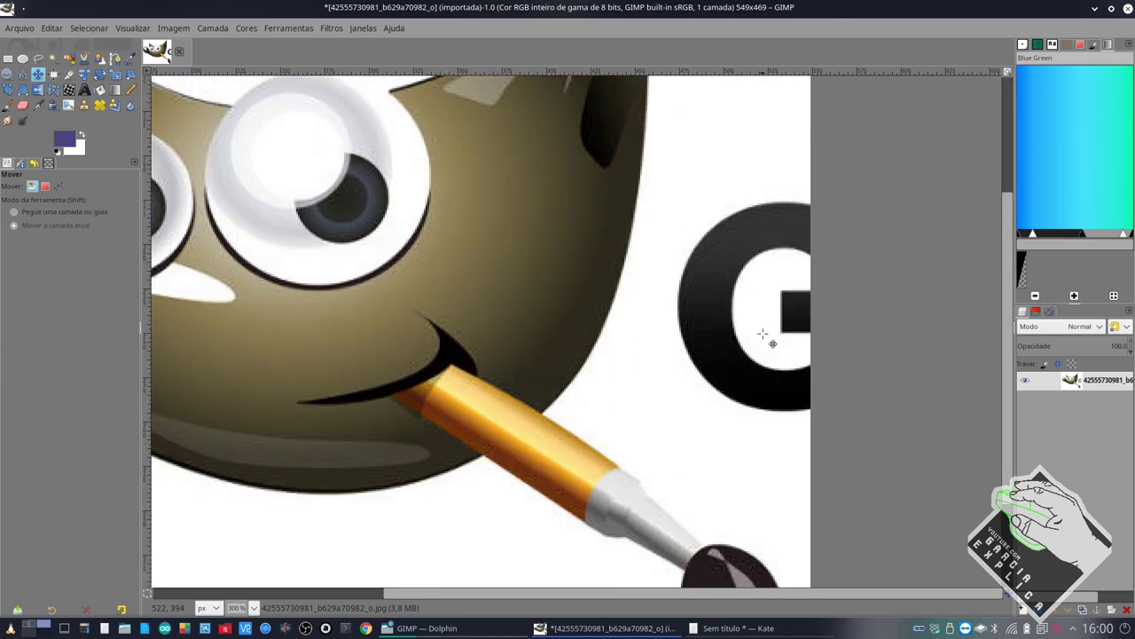
{"action": "mouse_move", "coordinate": [684, 185]}
{"action": "left_mouse_down"}
{"action": "mouse_move", "coordinate": [611, 214]}
{"action": "mouse_move", "coordinate": [406, 190]}
{"action": "mouse_move", "coordinate": [436, 203]}
{"action": "mouse_move", "coordinate": [474, 163]}
{"action": "mouse_move", "coordinate": [749, 50]}
{"action": "left_mouse_up"}
{"action": "scroll", "coordinate": [722, 266], "scroll_direction": "down", "scroll_amount": 2}
{"action": "scroll", "coordinate": [696, 282], "scroll_direction": "down", "scroll_amount": 2}
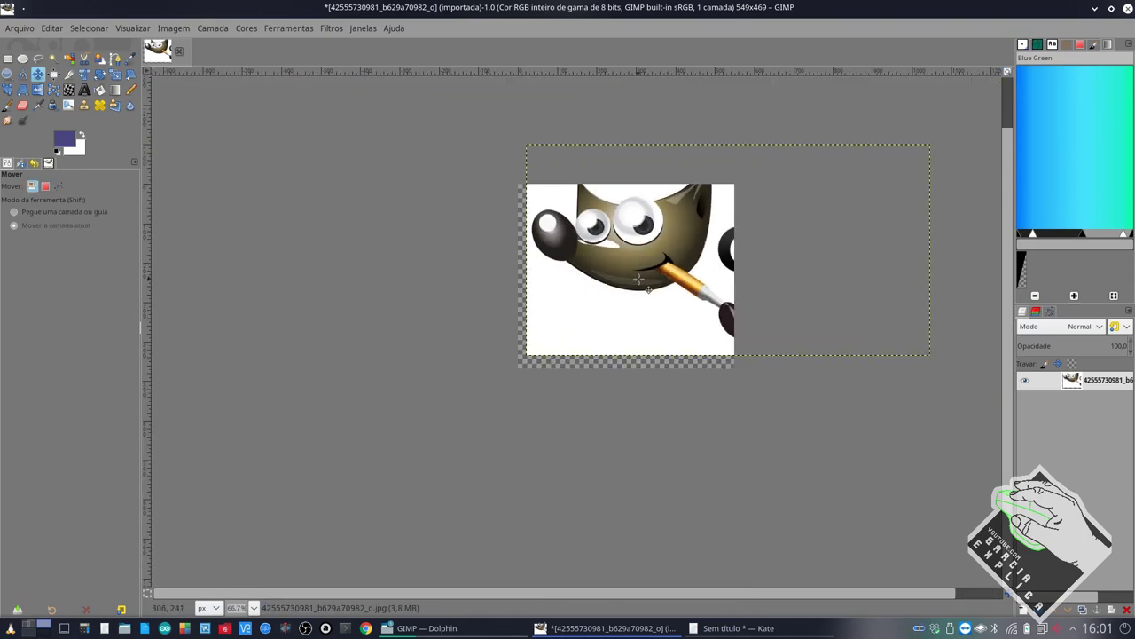
{"action": "scroll", "coordinate": [690, 282], "scroll_direction": "up", "scroll_amount": 1}
{"action": "mouse_move", "coordinate": [690, 282]}
{"action": "left_mouse_down"}
{"action": "mouse_move", "coordinate": [477, 280]}
{"action": "mouse_move", "coordinate": [311, 226]}
{"action": "mouse_move", "coordinate": [637, 190]}
{"action": "mouse_move", "coordinate": [532, 346]}
{"action": "mouse_move", "coordinate": [618, 288]}
{"action": "mouse_move", "coordinate": [645, 295]}
{"action": "left_mouse_up"}
{"action": "key", "text": "ctrl+z"}
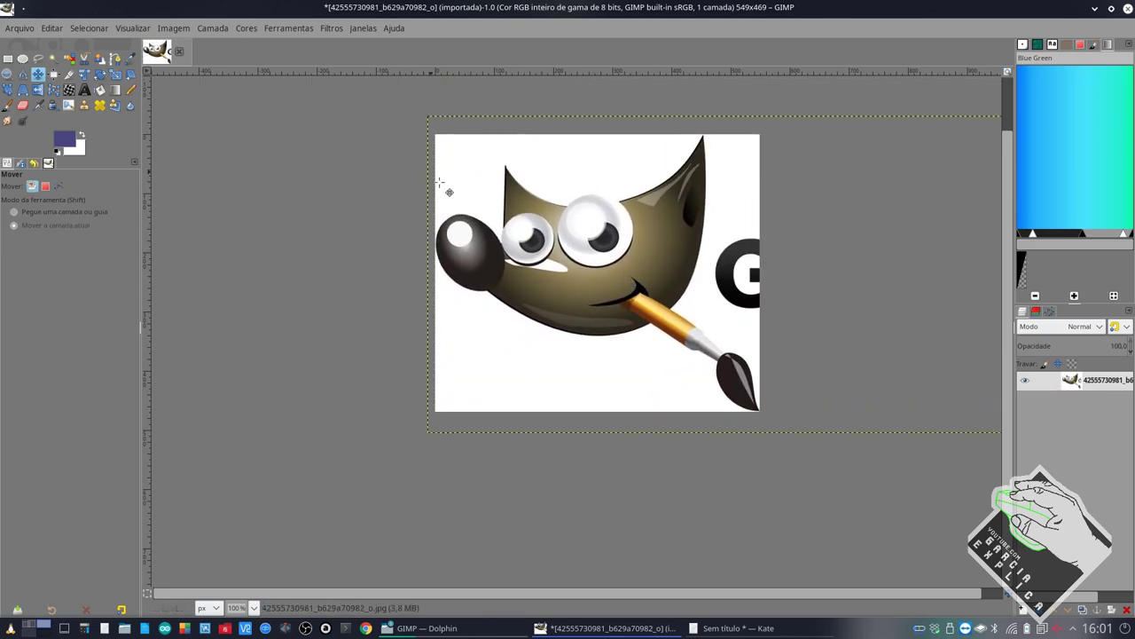
{"action": "scroll", "coordinate": [703, 272], "scroll_direction": "up", "scroll_amount": 2, "text": "ctrl"}
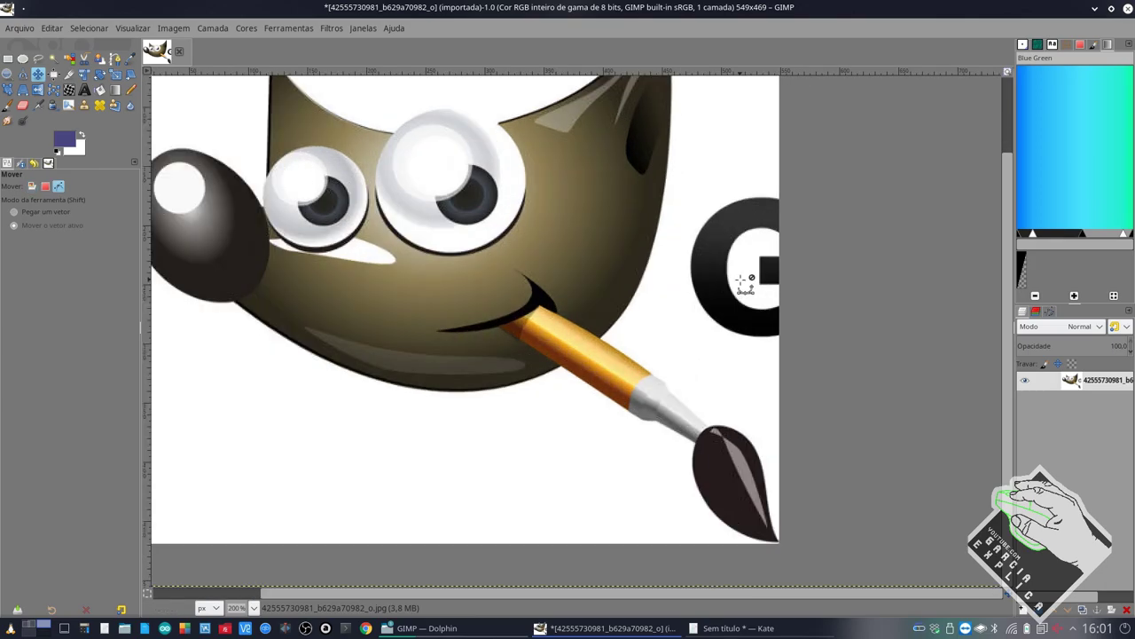
{"action": "scroll", "coordinate": [740, 277], "scroll_direction": "up", "scroll_amount": 2, "text": "ctrl"}
{"action": "scroll", "coordinate": [743, 271], "scroll_direction": "up", "scroll_amount": 1, "text": "ctrl"}
{"action": "scroll", "coordinate": [750, 251], "scroll_direction": "down", "scroll_amount": 2, "text": "ctrl"}
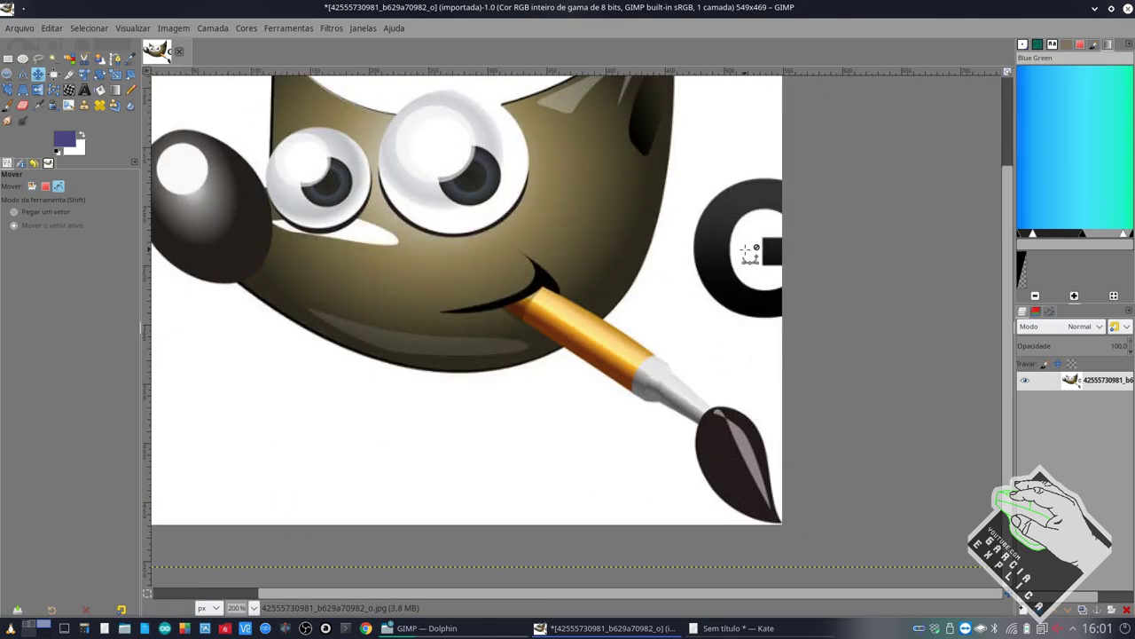
{"action": "scroll", "coordinate": [755, 246], "scroll_direction": "down", "scroll_amount": 2, "text": "ctrl"}
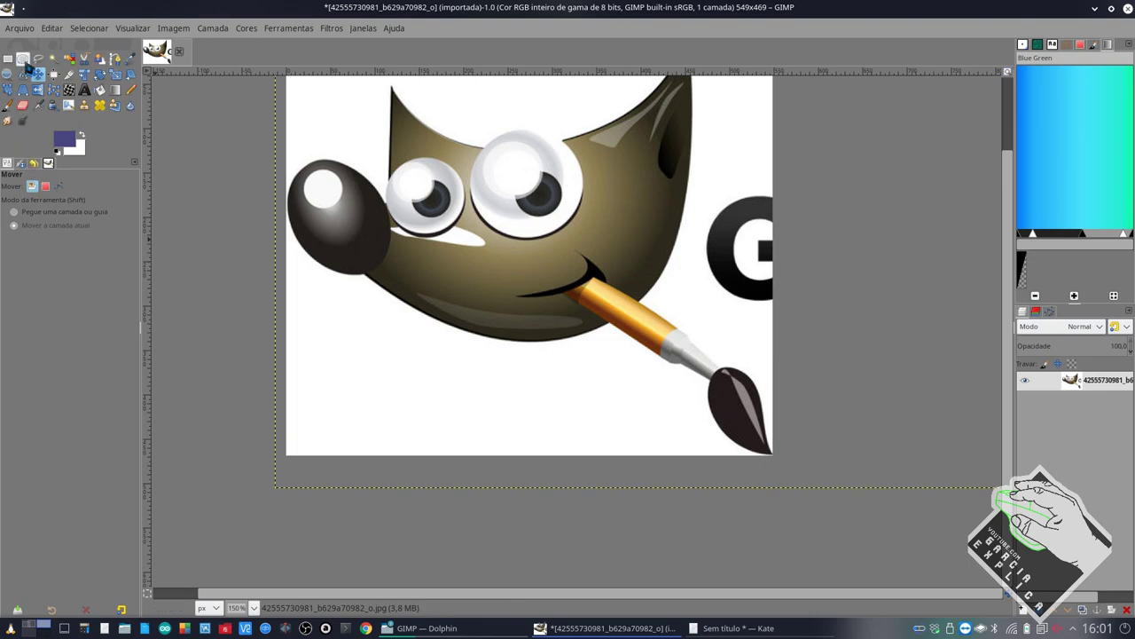
{"action": "left_click", "coordinate": [8, 59]}
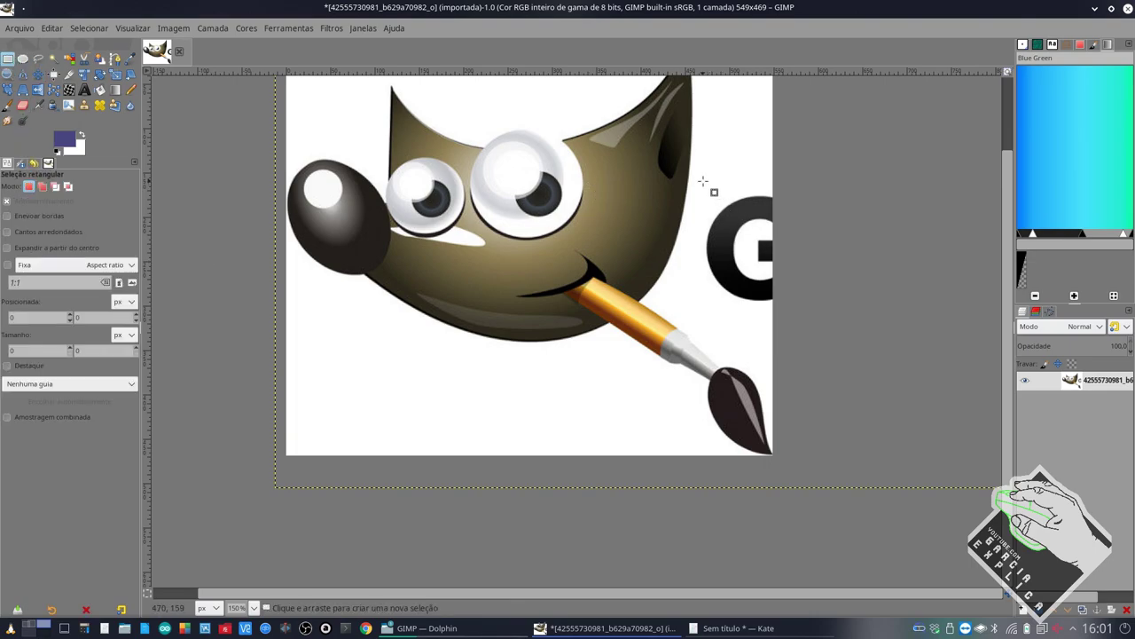
{"action": "left_click_drag", "start_coordinate": [703, 181], "coordinate": [795, 320]}
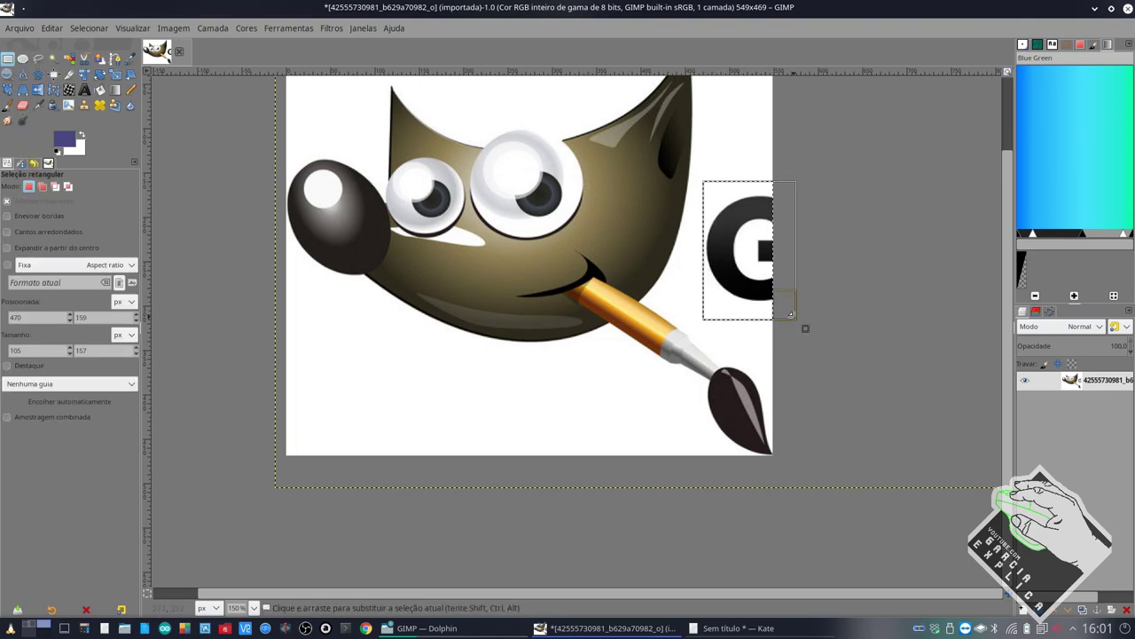
{"action": "key", "text": "Delete"}
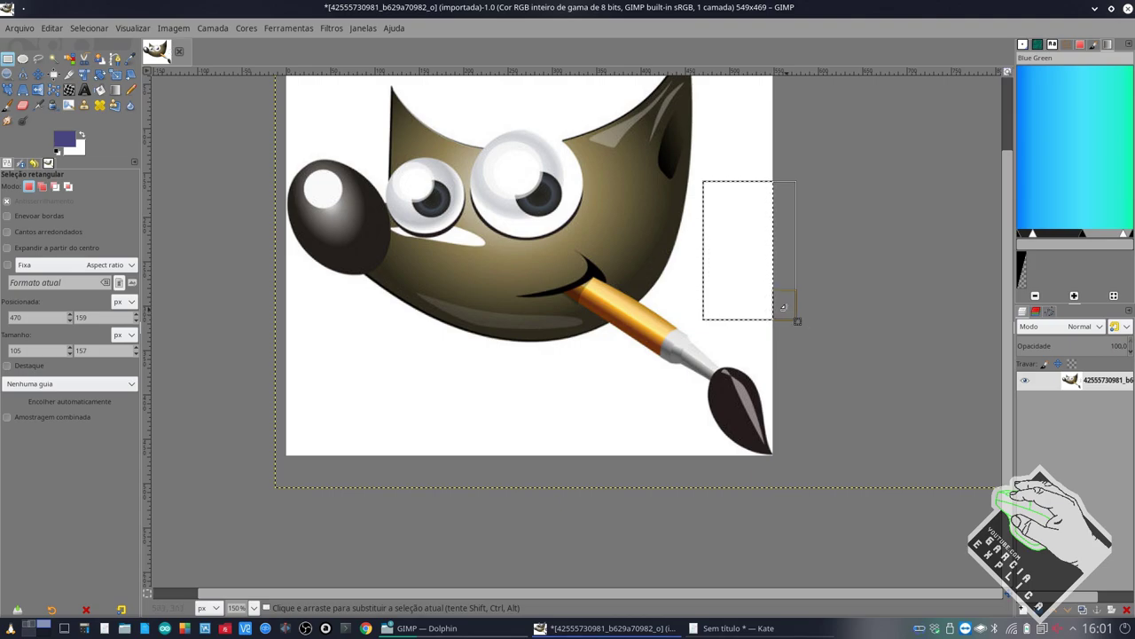
{"action": "left_click", "coordinate": [754, 342]}
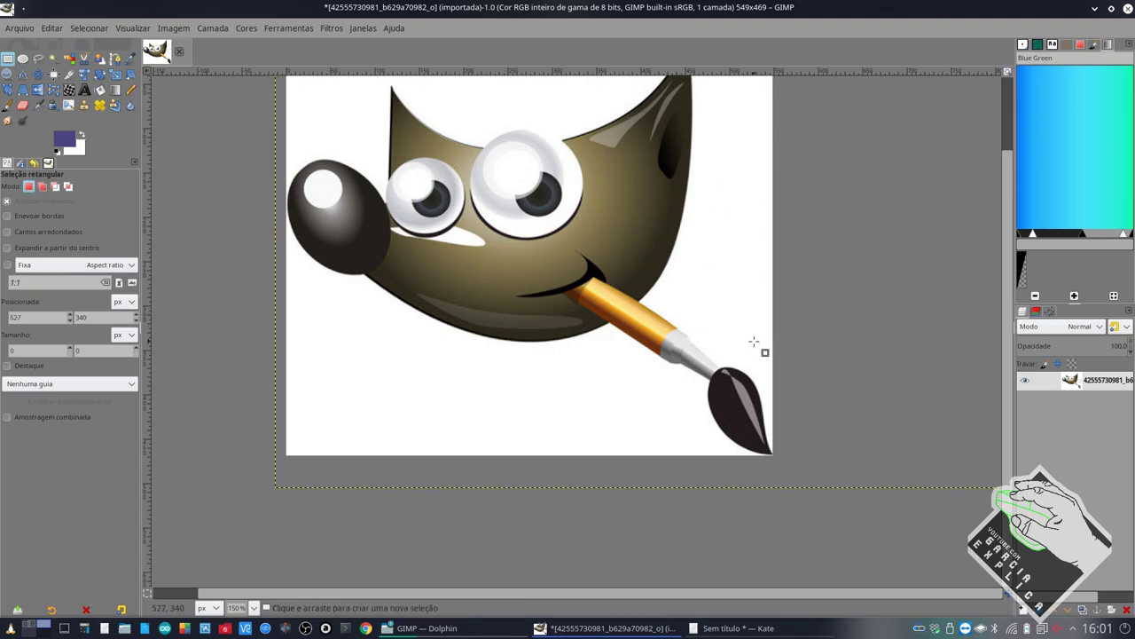
{"action": "key", "text": "ctrl+z"}
{"action": "left_click", "coordinate": [729, 124]}
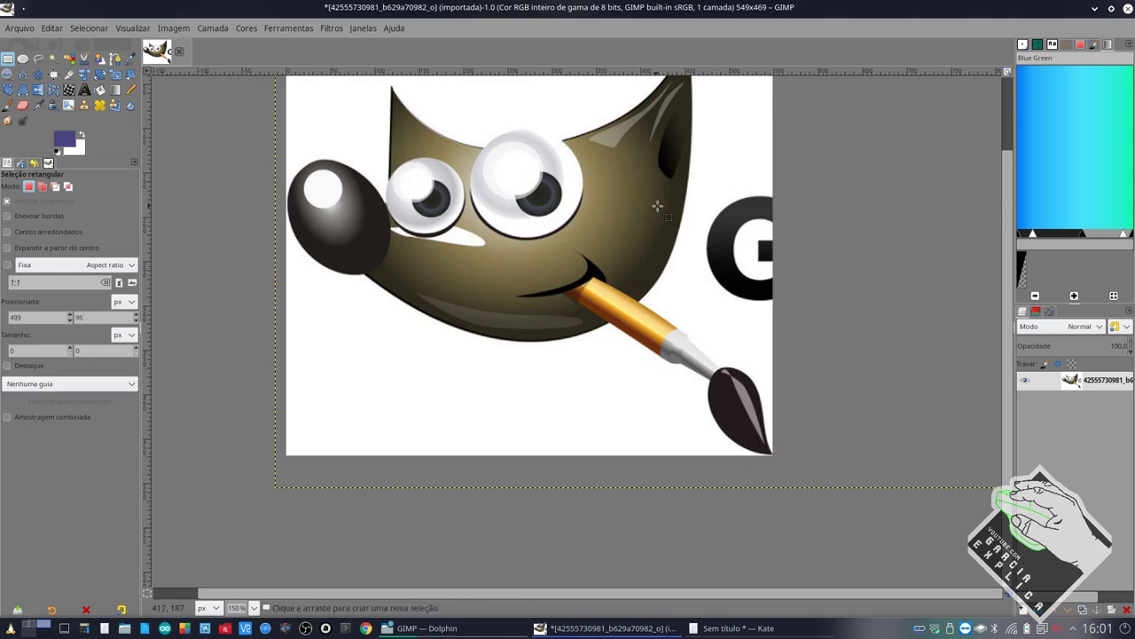
{"action": "scroll", "coordinate": [683, 217], "scroll_direction": "up", "scroll_amount": 2}
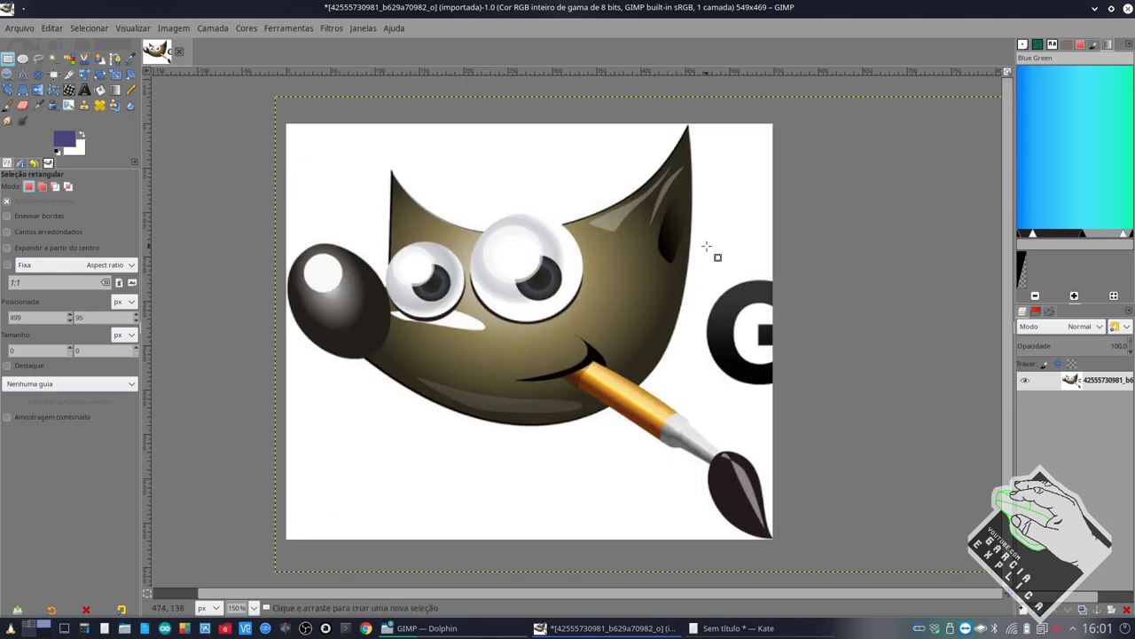
{"action": "mouse_move", "coordinate": [708, 255]}
{"action": "left_mouse_down"}
{"action": "mouse_move", "coordinate": [743, 441]}
{"action": "mouse_move", "coordinate": [815, 458]}
{"action": "left_mouse_up"}
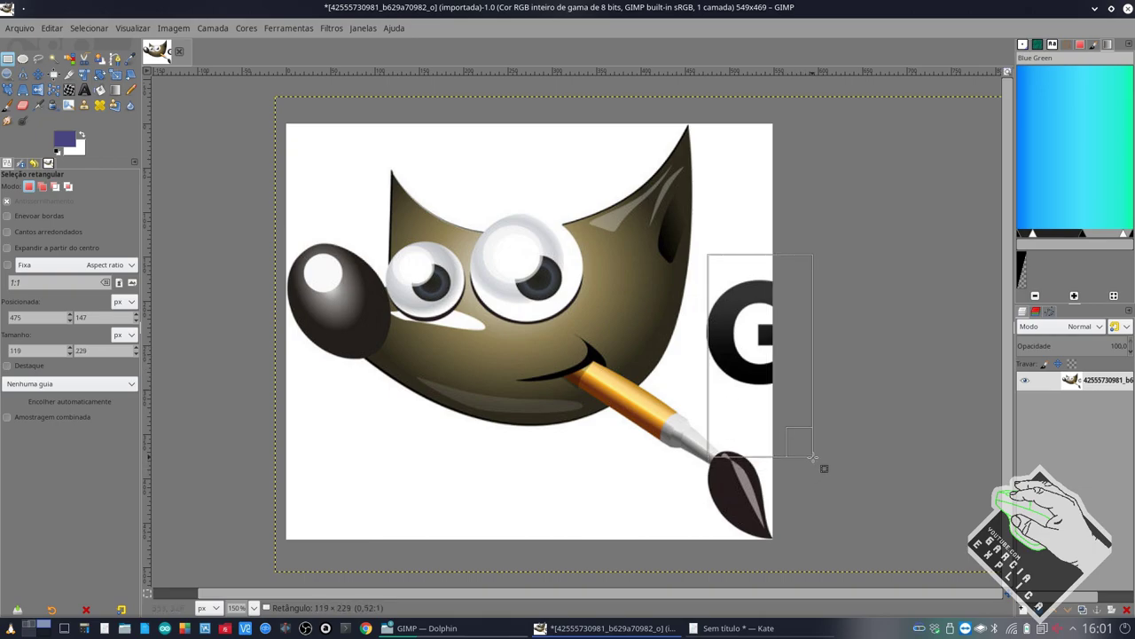
{"action": "left_click", "coordinate": [761, 372]}
{"action": "left_click", "coordinate": [732, 198]}
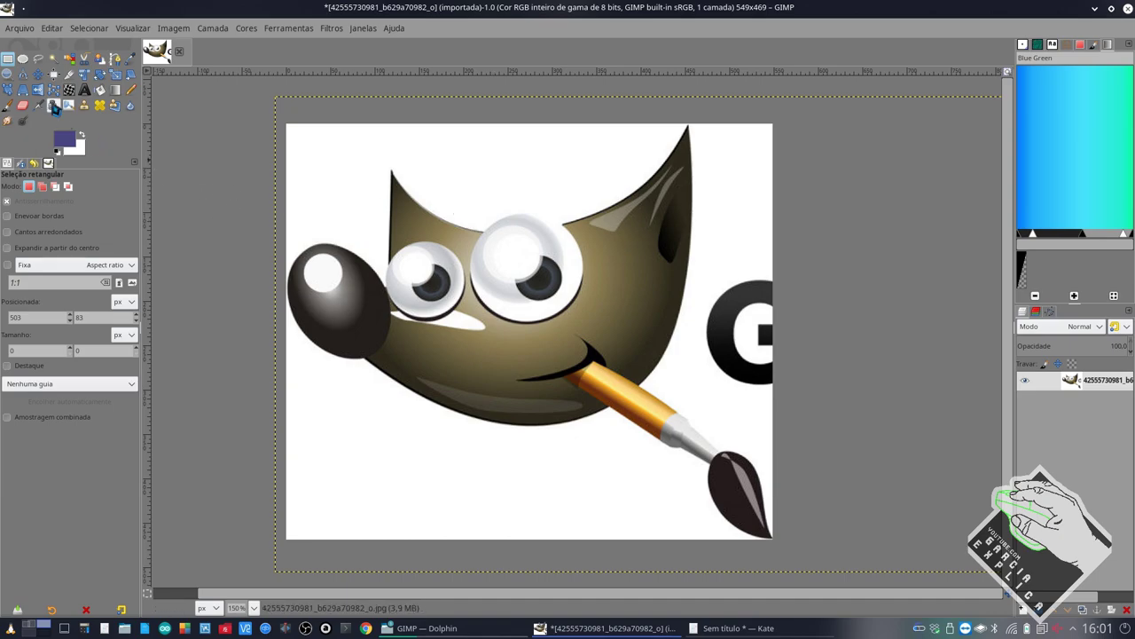
Begin a Free Select outline around the black G beside Wilber
{"action": "left_click", "coordinate": [38, 67]}
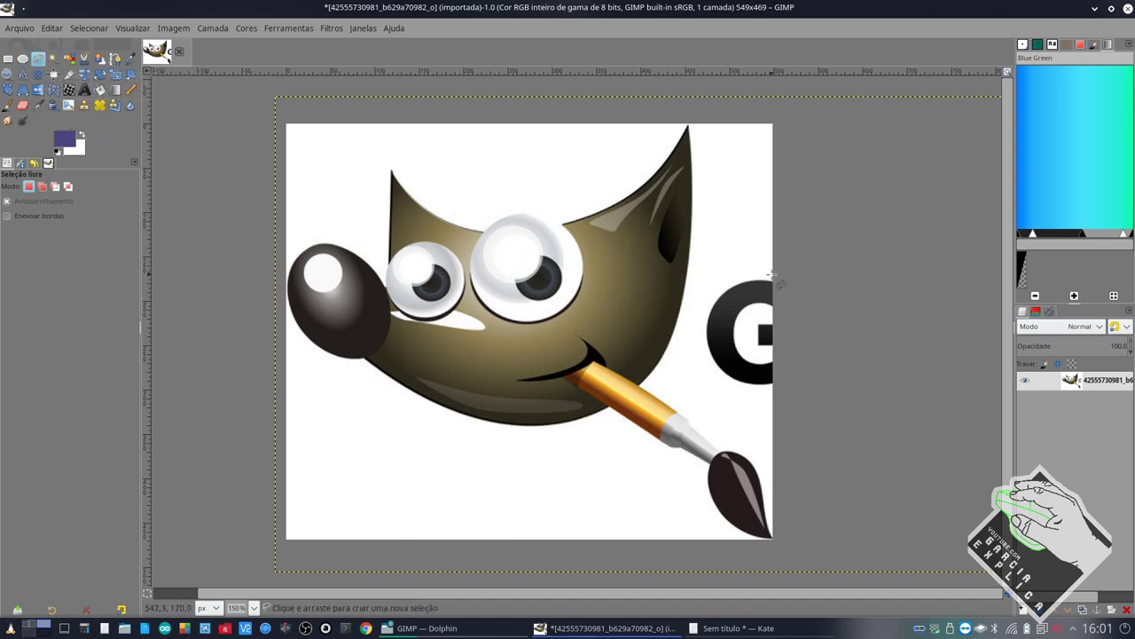
{"action": "scroll", "coordinate": [772, 282], "scroll_direction": "up", "scroll_amount": 2, "text": "ctrl"}
{"action": "scroll", "coordinate": [785, 295], "scroll_direction": "up", "scroll_amount": 1, "text": "ctrl"}
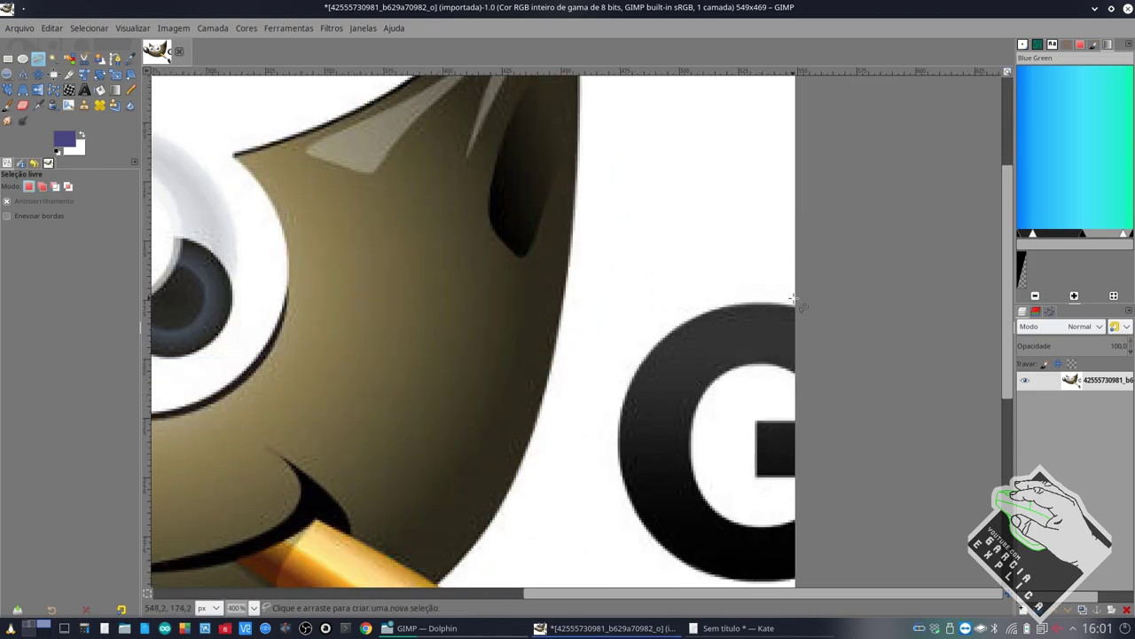
{"action": "left_click", "coordinate": [794, 299]}
{"action": "left_click", "coordinate": [731, 284]}
{"action": "left_click", "coordinate": [671, 315]}
{"action": "left_click", "coordinate": [626, 368]}
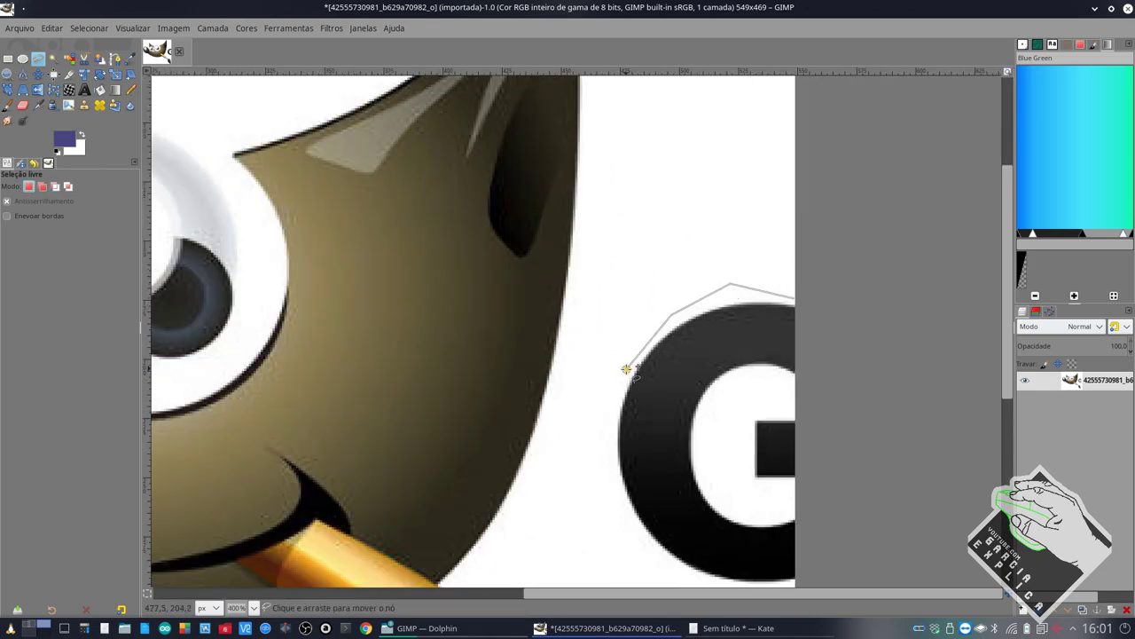
{"action": "scroll", "coordinate": [626, 368], "scroll_direction": "down", "scroll_amount": 3}
{"action": "left_click", "coordinate": [602, 315]}
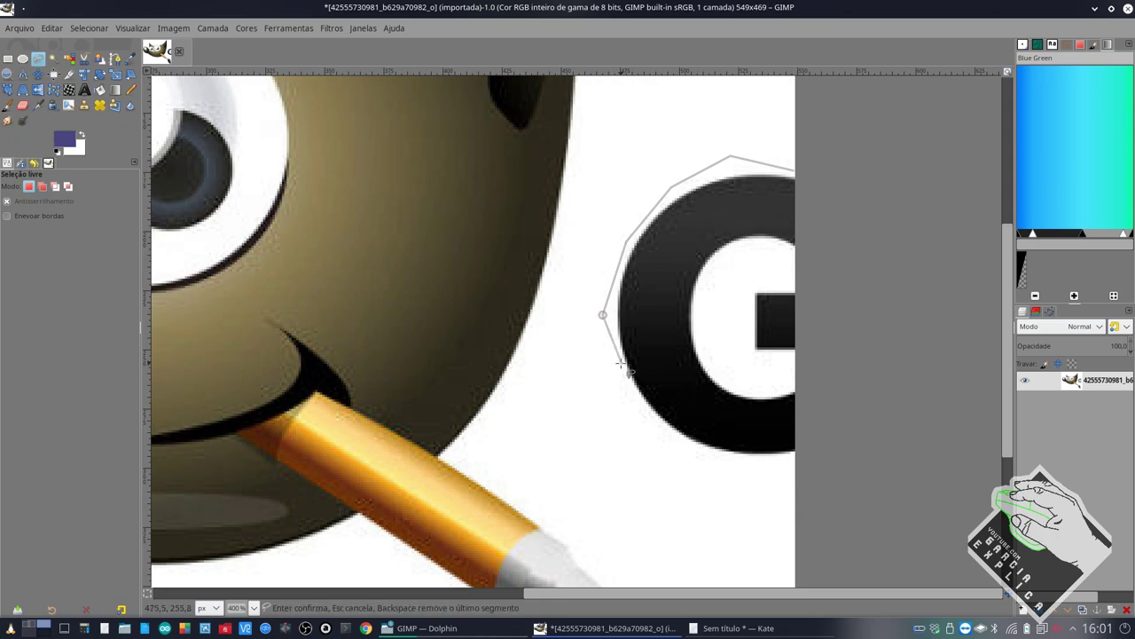
{"action": "left_click", "coordinate": [619, 364]}
{"action": "scroll", "coordinate": [621, 372], "scroll_direction": "down", "scroll_amount": 3}
{"action": "left_click", "coordinate": [655, 321]}
{"action": "left_click", "coordinate": [738, 336]}
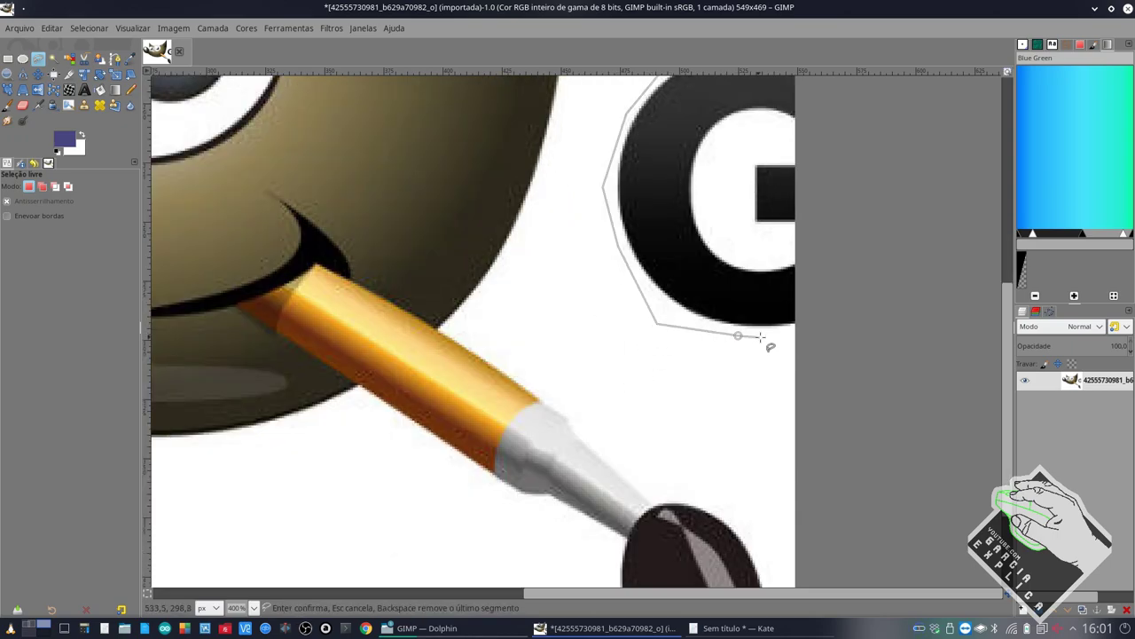
Finish the outline along the image's right edge and close it around the G
{"action": "left_click", "coordinate": [796, 338]}
{"action": "left_click", "coordinate": [841, 240]}
{"action": "scroll", "coordinate": [836, 220], "scroll_direction": "up", "scroll_amount": 3}
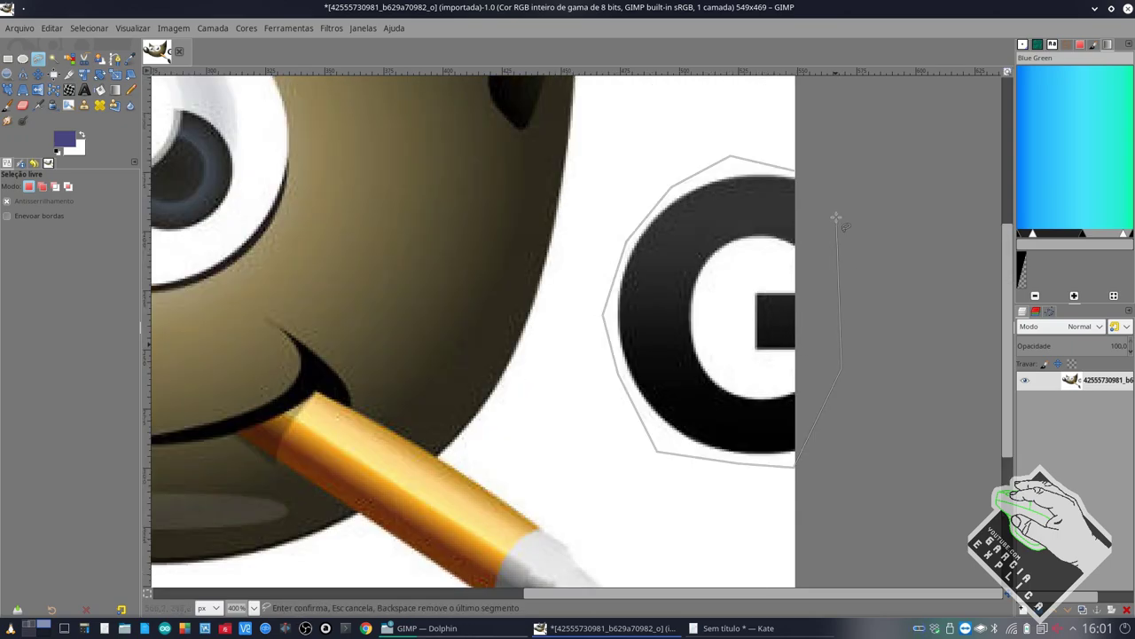
{"action": "left_click", "coordinate": [835, 218]}
{"action": "left_click", "coordinate": [794, 467]}
{"action": "left_click_drag", "start_coordinate": [794, 471], "coordinate": [794, 212]}
{"action": "left_click", "coordinate": [794, 168]}
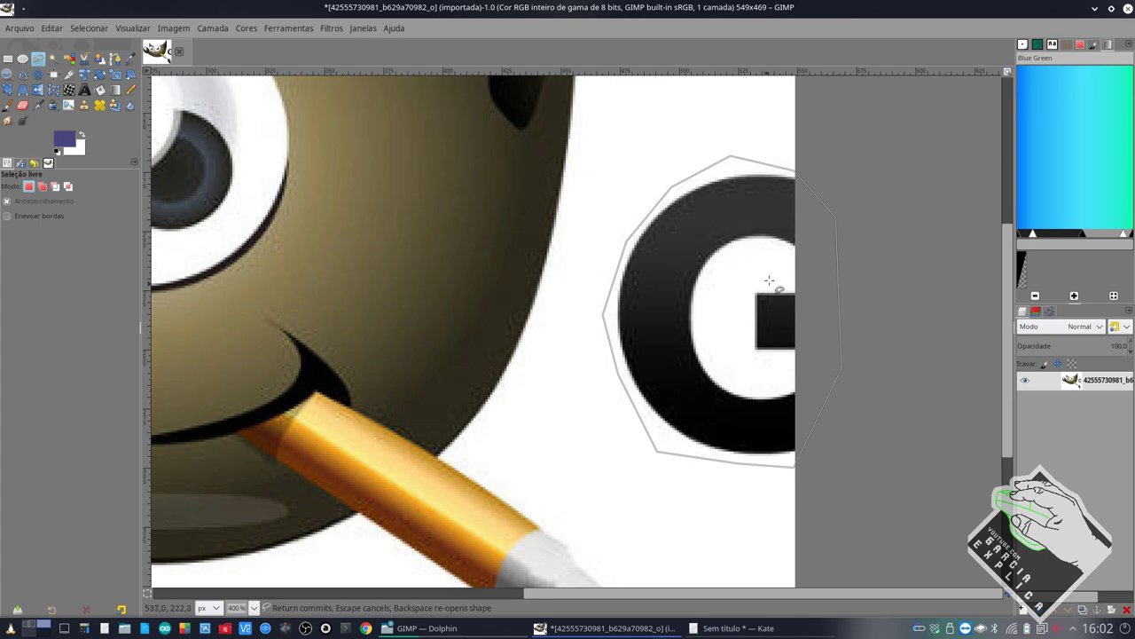
Erase the selected G to white and clear the selection with Selecionar > Nada
{"action": "key", "text": "Return"}
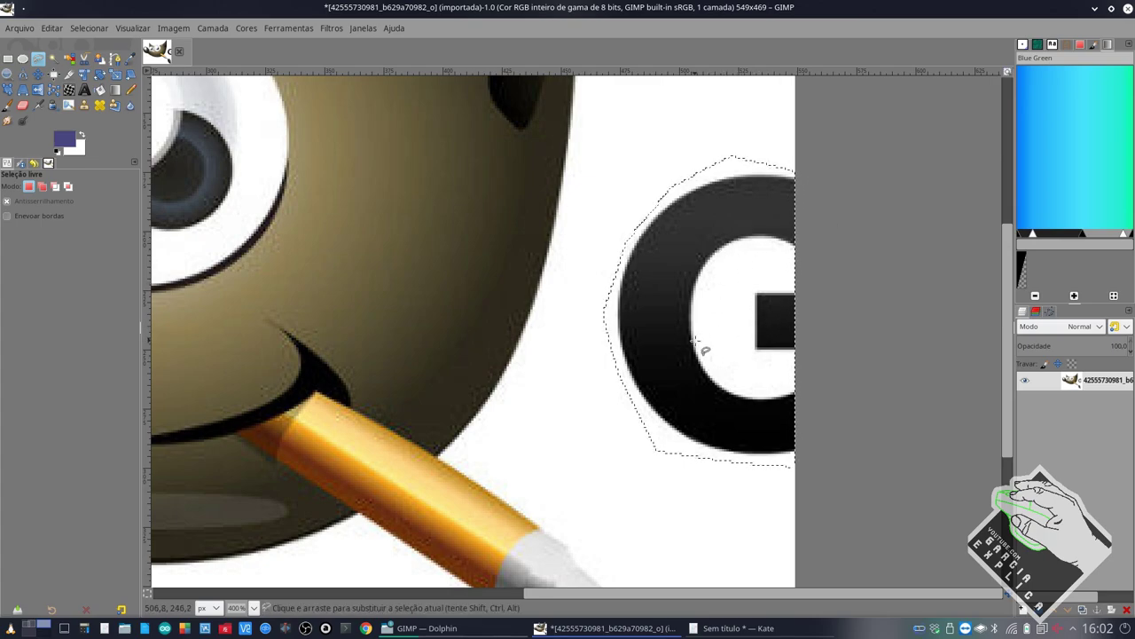
{"action": "key", "text": "Delete"}
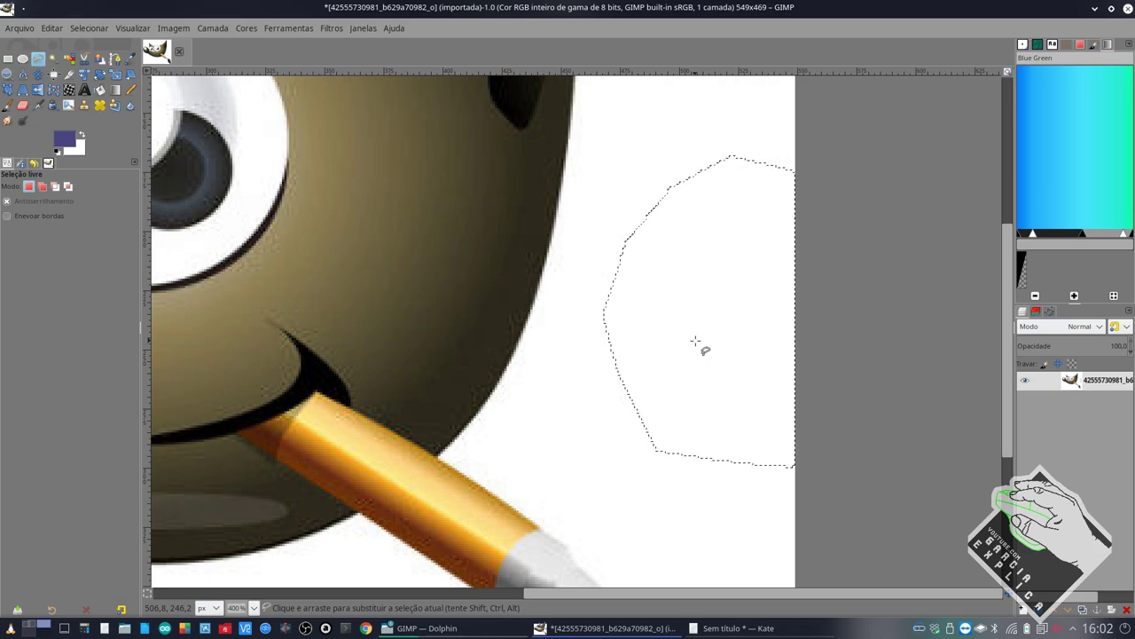
{"action": "scroll", "coordinate": [696, 341], "scroll_direction": "down", "scroll_amount": 2}
{"action": "scroll", "coordinate": [696, 341], "scroll_direction": "down", "scroll_amount": 2}
{"action": "scroll", "coordinate": [696, 341], "scroll_direction": "up", "scroll_amount": 1}
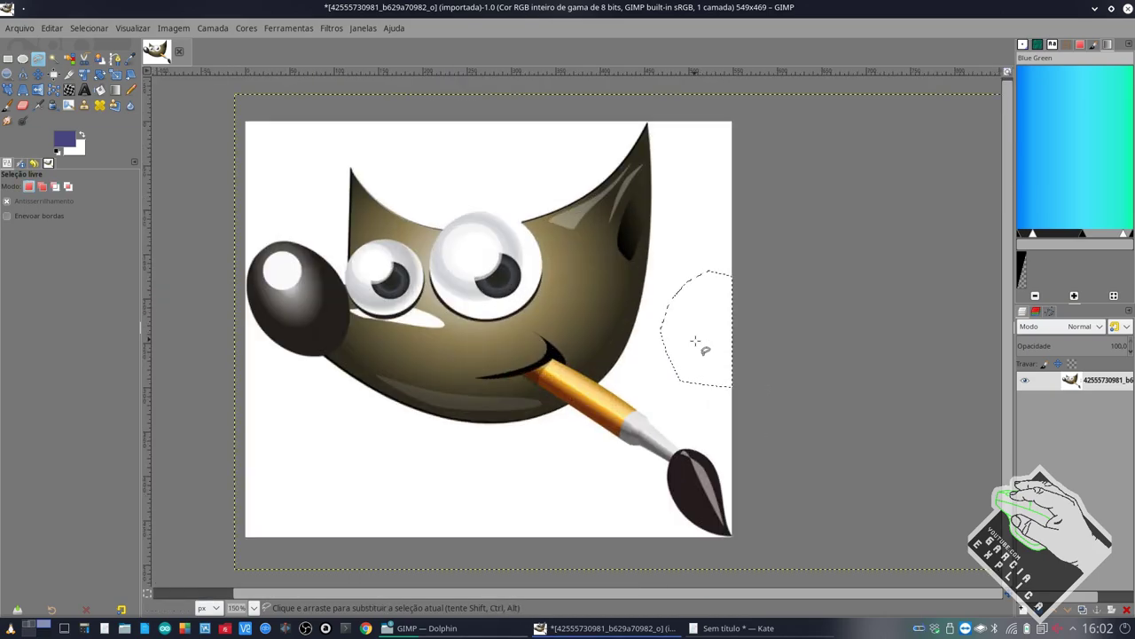
{"action": "right_click", "coordinate": [652, 335]}
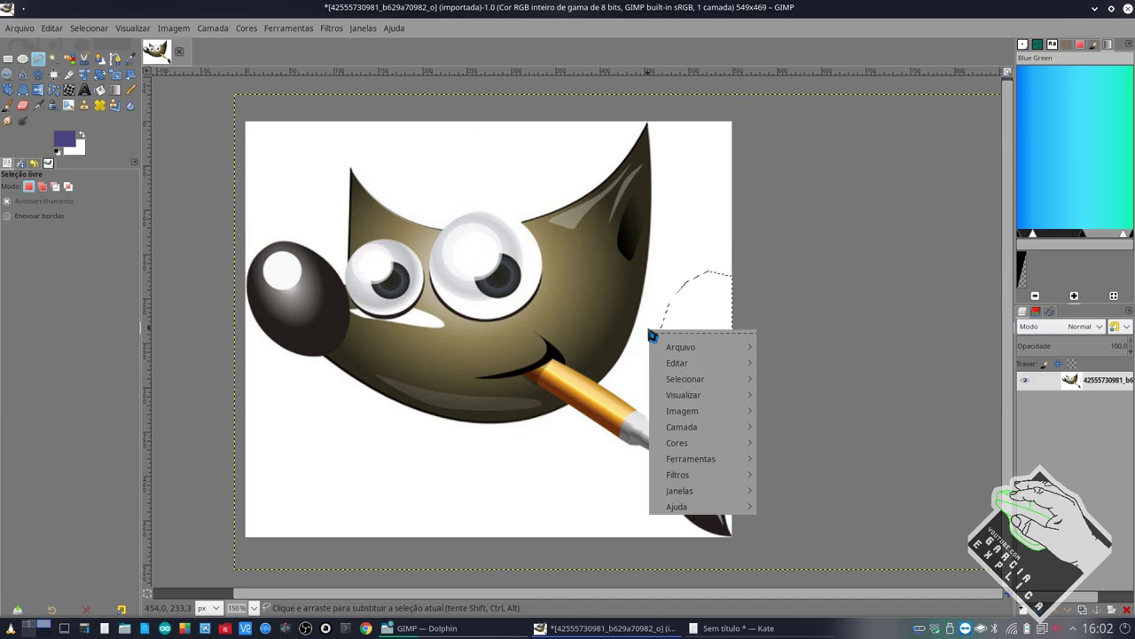
{"action": "mouse_move", "coordinate": [686, 379]}
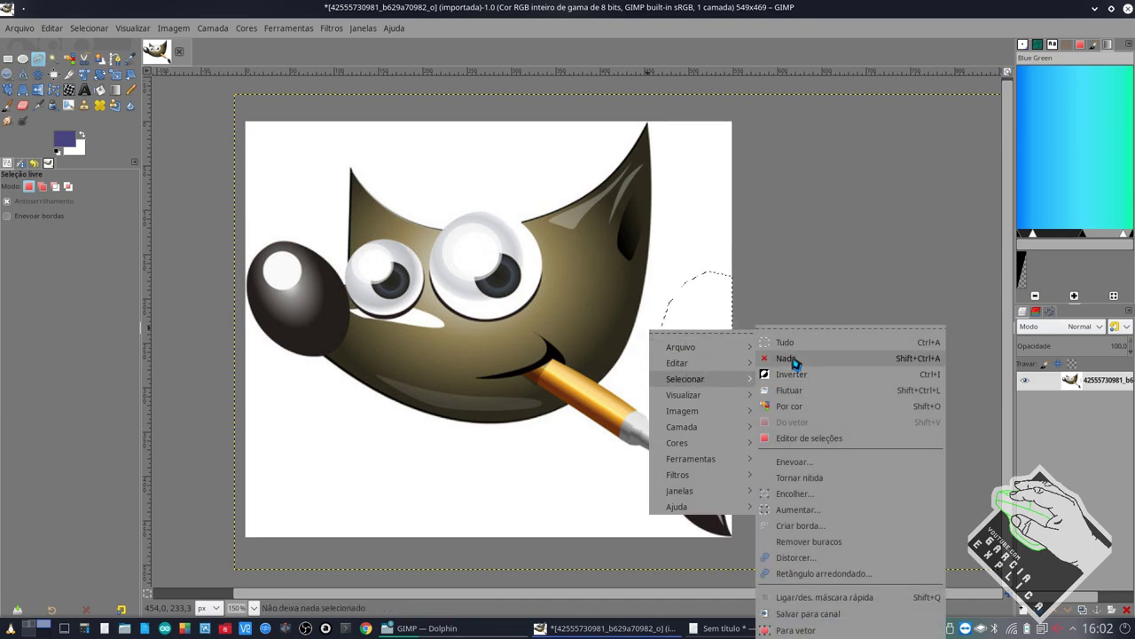
{"action": "left_click", "coordinate": [790, 358]}
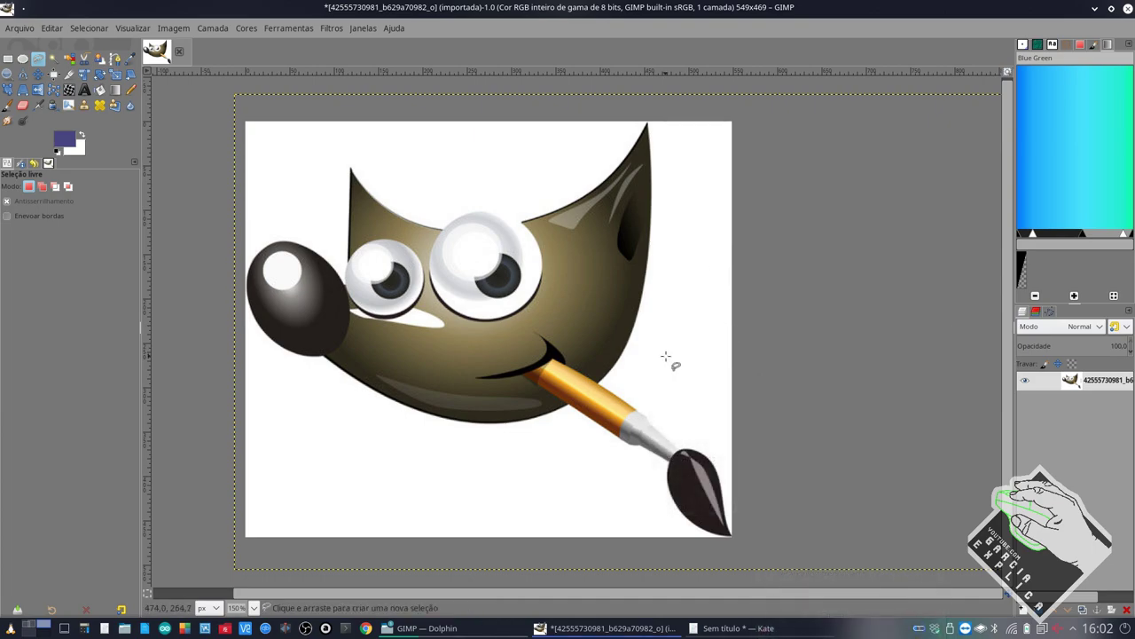
Close the Kate notes editor from the taskbar, discarding the unsaved notes
{"action": "scroll", "coordinate": [643, 347], "scroll_direction": "up", "scroll_amount": 1}
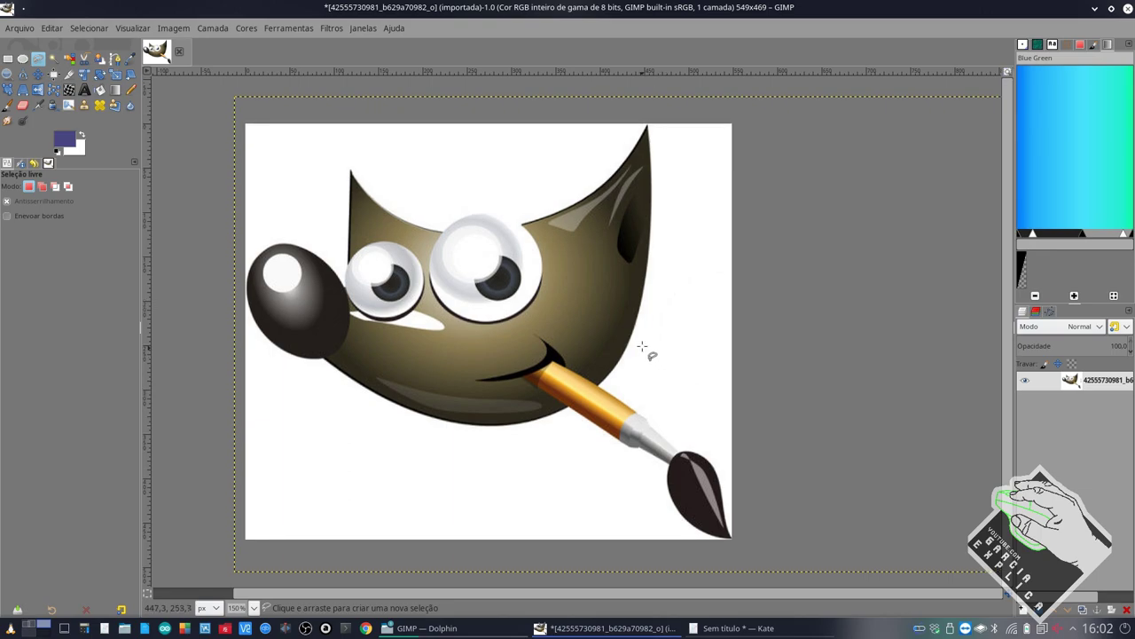
{"action": "scroll", "coordinate": [643, 347], "scroll_direction": "left", "scroll_amount": 2}
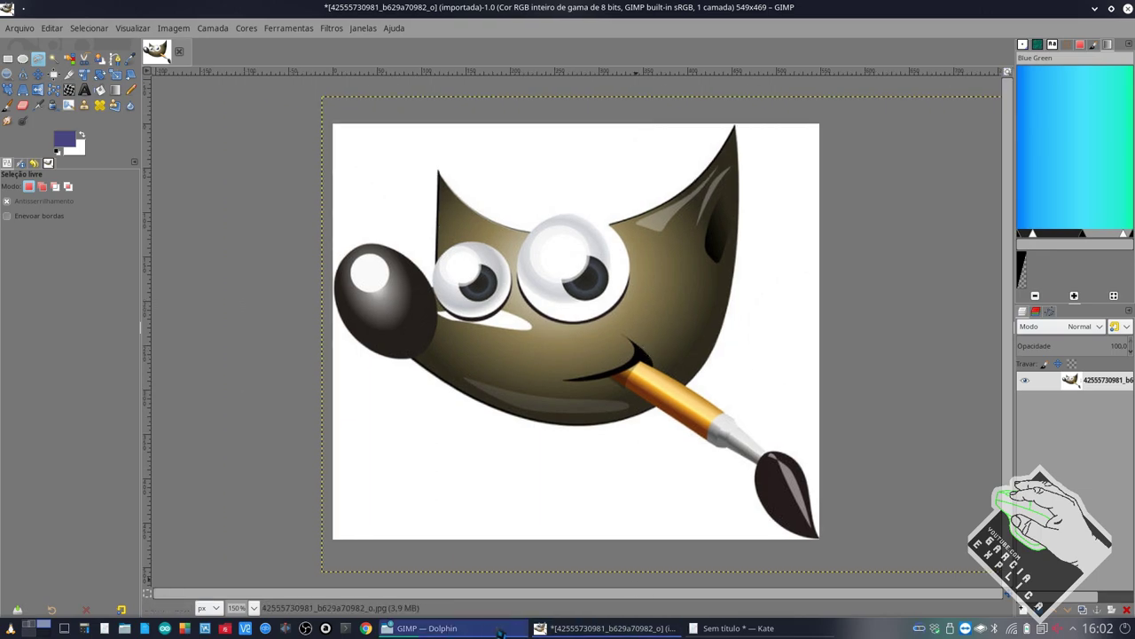
{"action": "left_click", "coordinate": [742, 628]}
{"action": "right_click", "coordinate": [736, 628]}
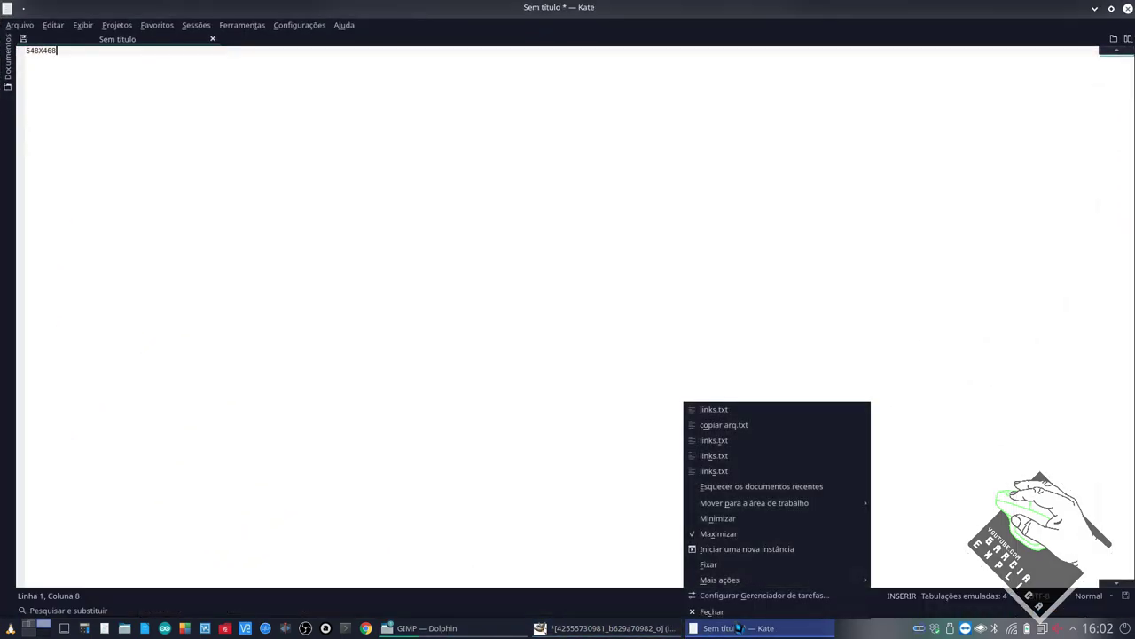
{"action": "left_click", "coordinate": [709, 612]}
{"action": "left_click", "coordinate": [653, 367]}
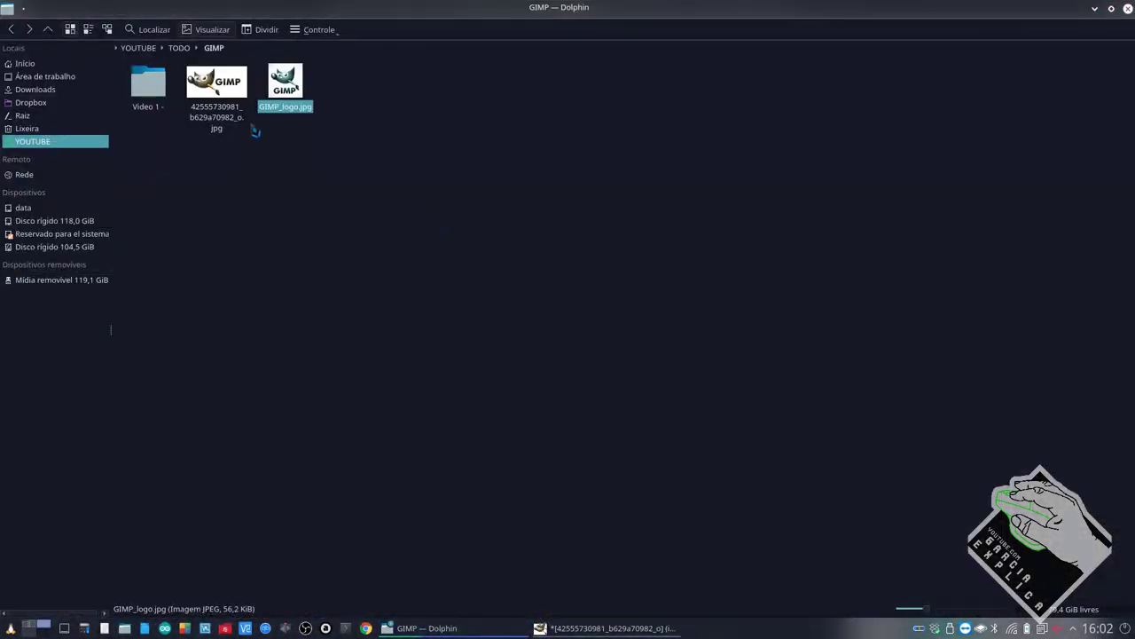
View the original Wilber JPG in Gwenview and compare it with the GIMP edit
{"action": "double_click", "coordinate": [217, 85]}
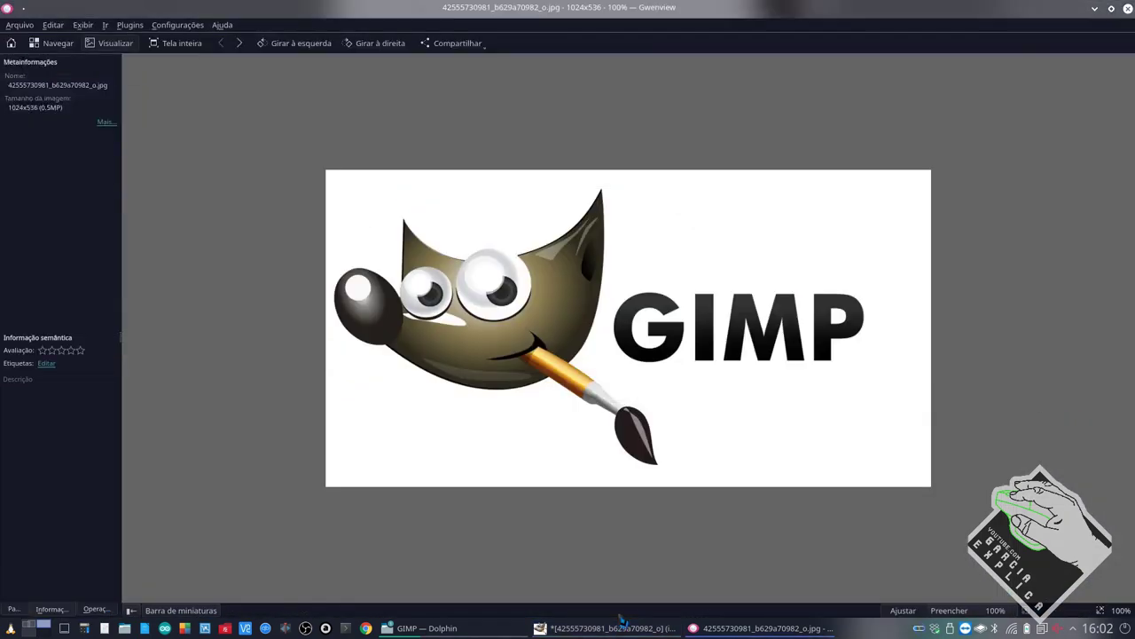
{"action": "left_click", "coordinate": [608, 628]}
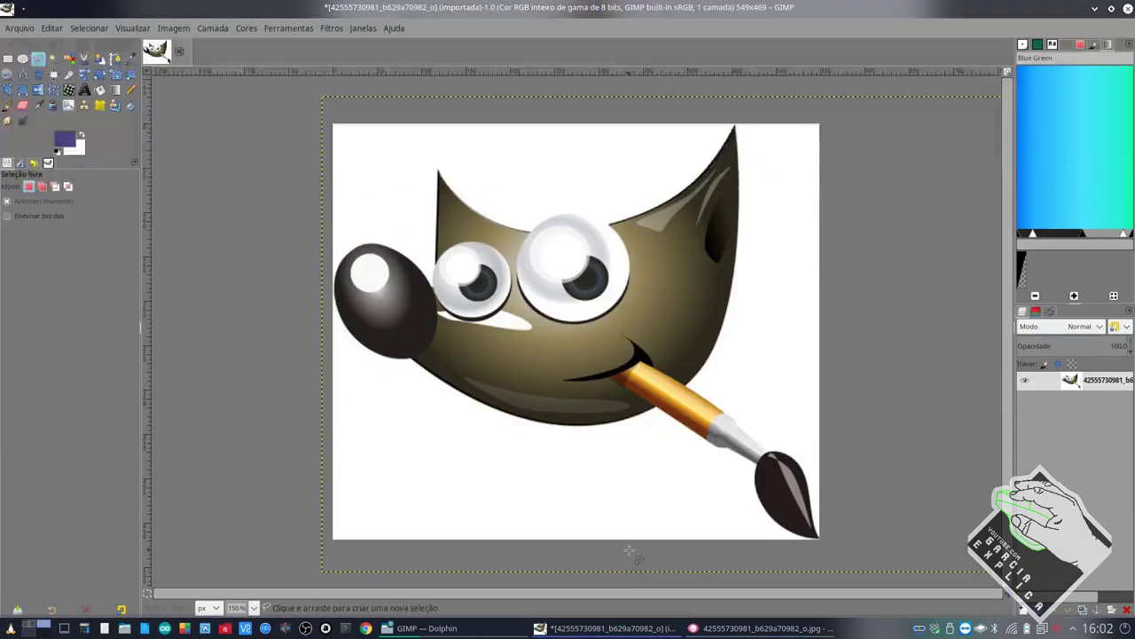
{"action": "key", "text": "alt+Tab"}
{"action": "key", "text": "alt+Tab"}
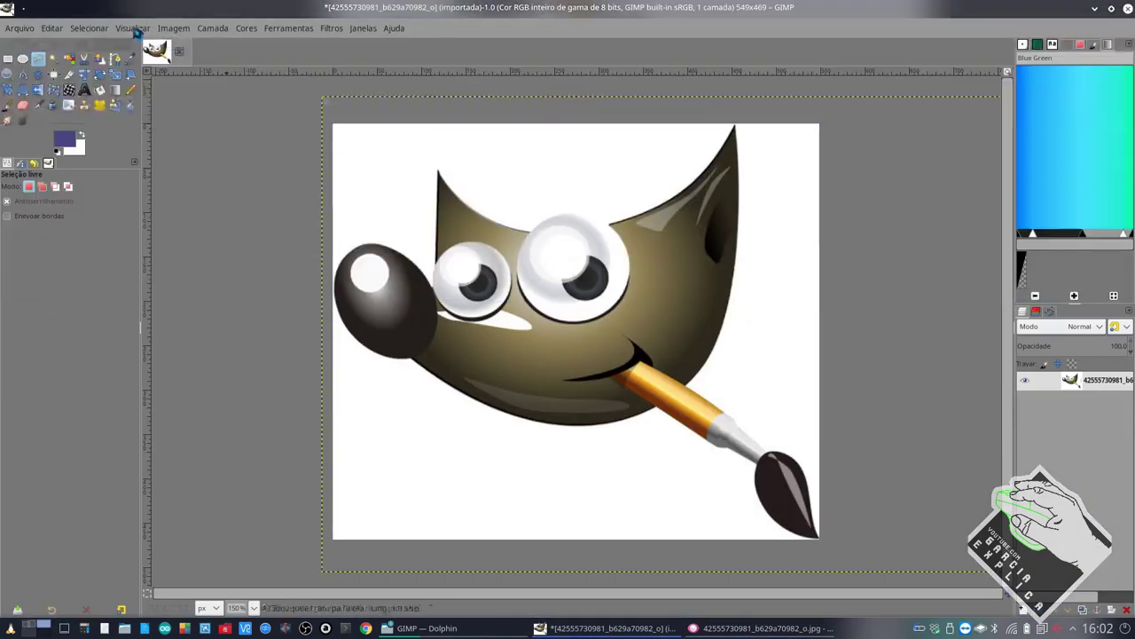
Save the image as the project file video 1.xcf
{"action": "left_click", "coordinate": [25, 29]}
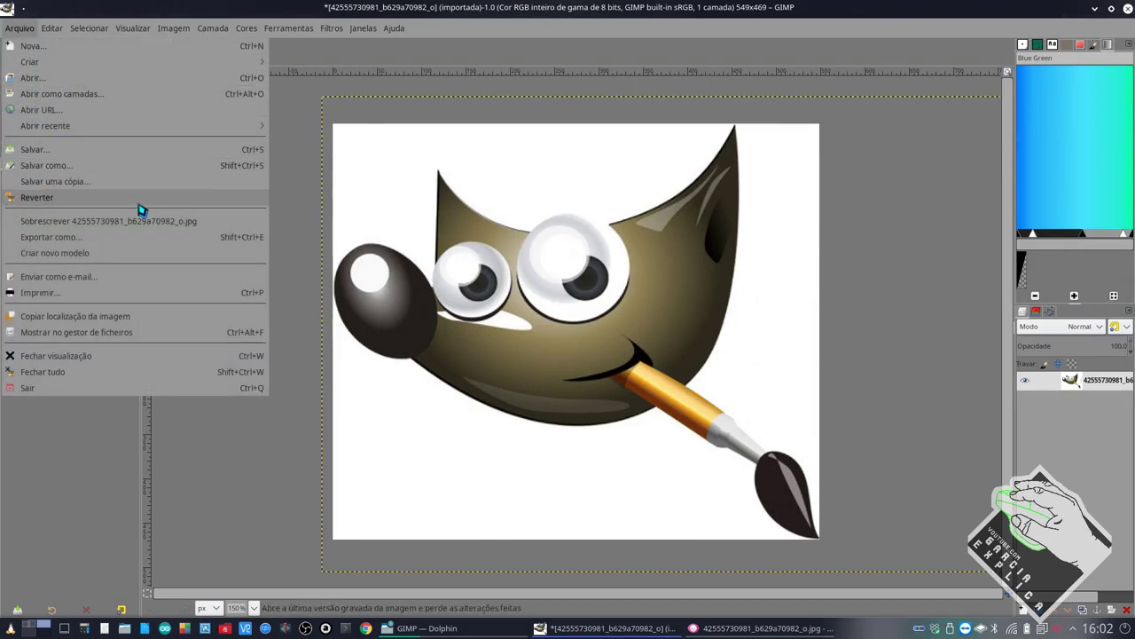
{"action": "left_click", "coordinate": [105, 153]}
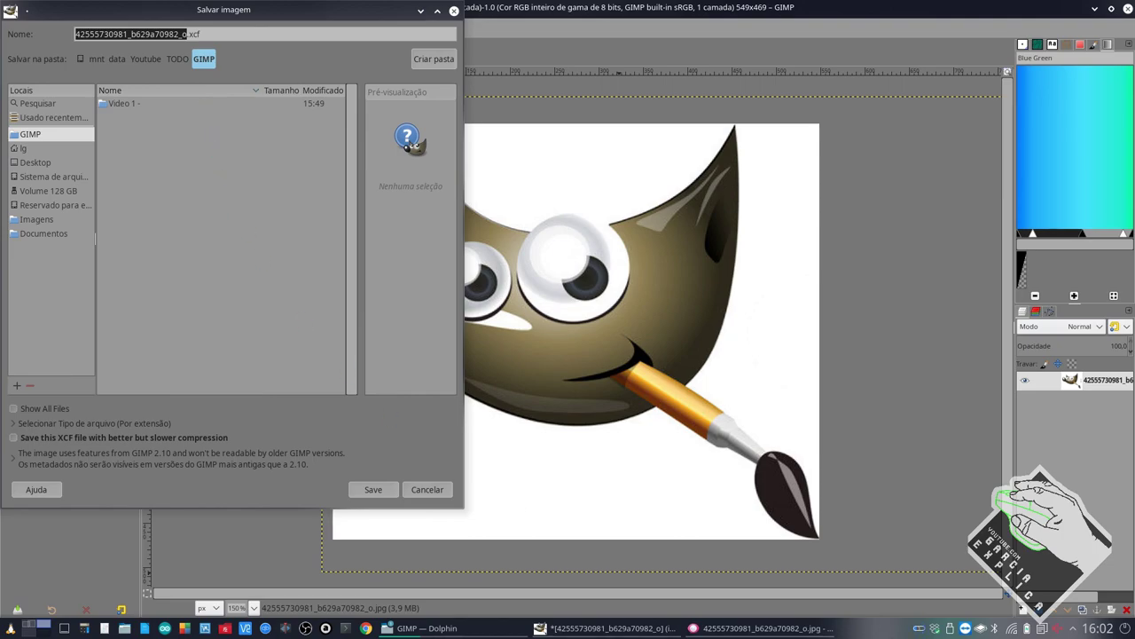
{"action": "type", "text": "video 1"}
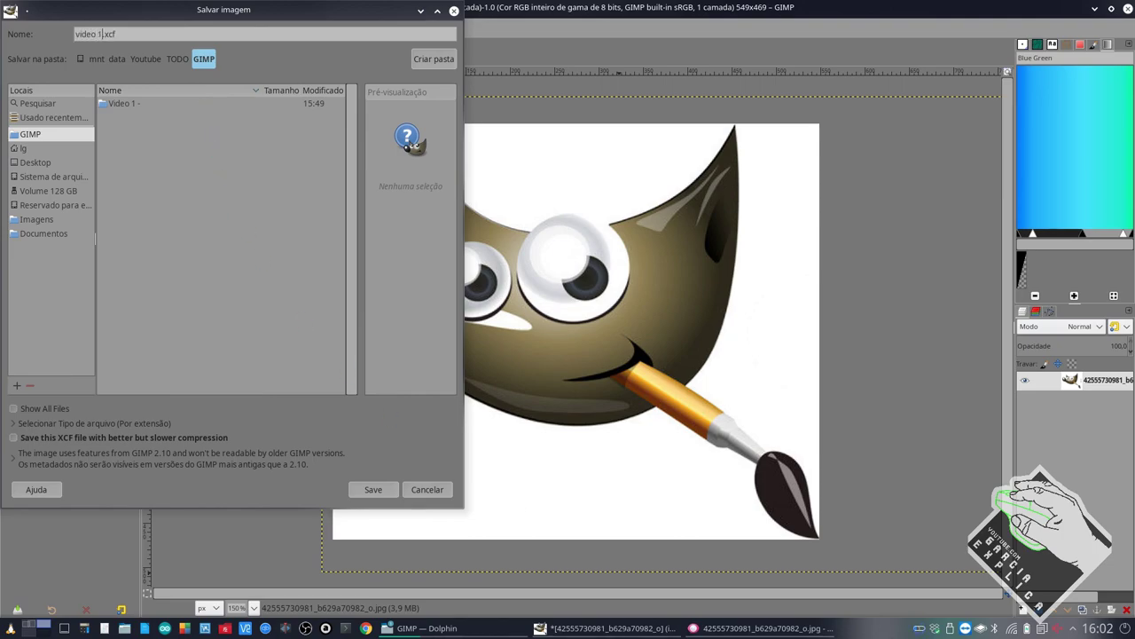
{"action": "left_click", "coordinate": [384, 491]}
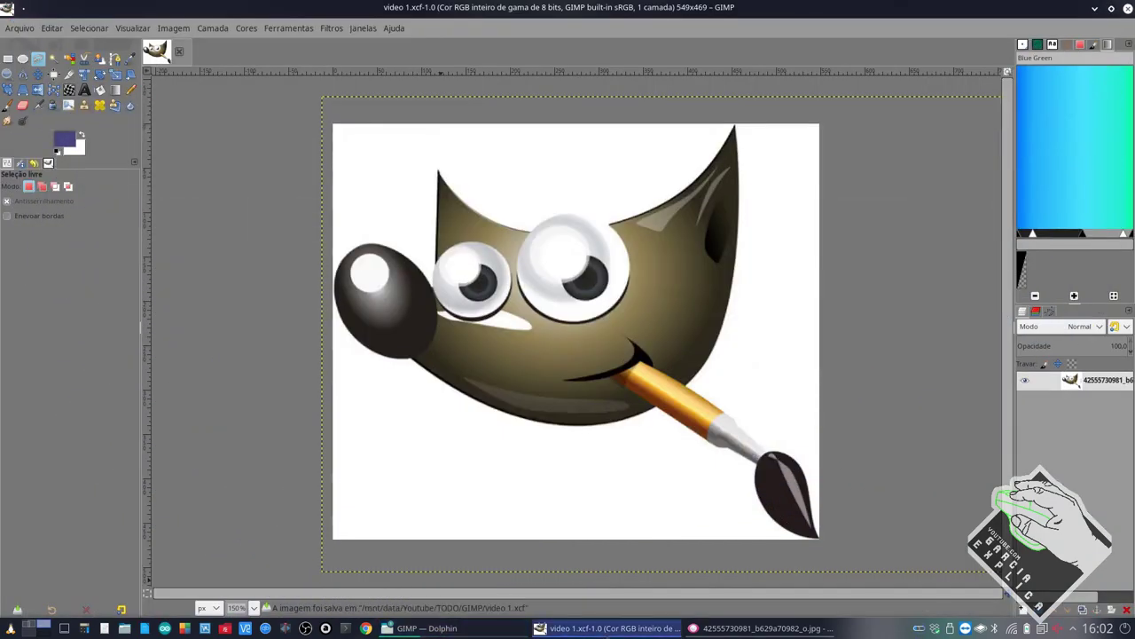
Cancel a second Save As without renaming, then bring Dolphin's GIMP folder forward
{"action": "left_click", "coordinate": [763, 628]}
{"action": "left_click", "coordinate": [608, 628]}
{"action": "left_click", "coordinate": [19, 27]}
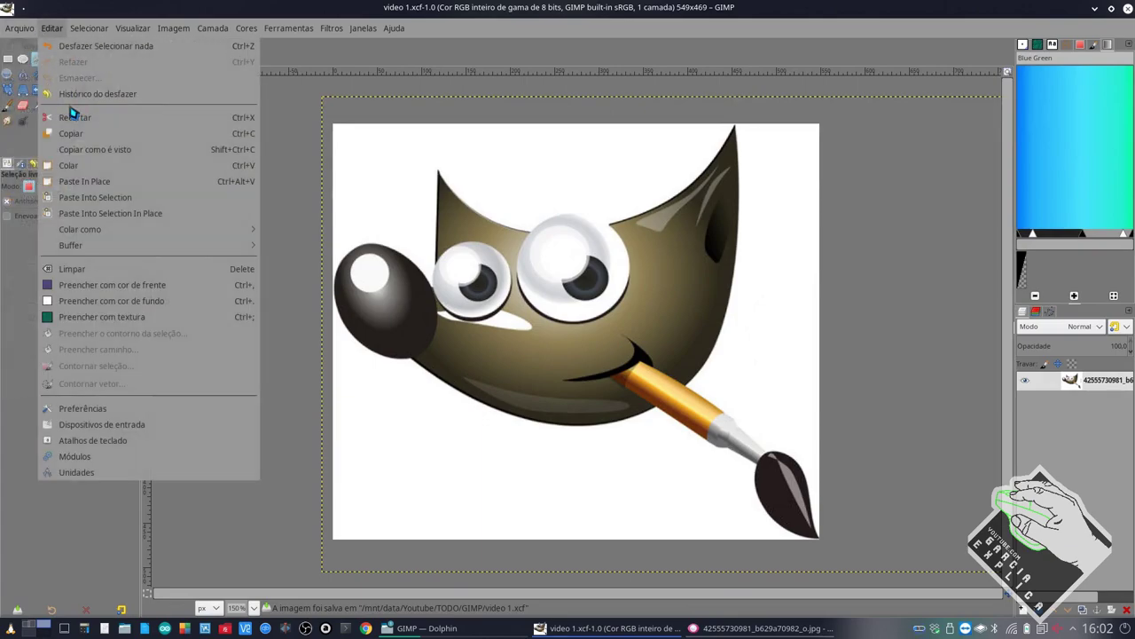
{"action": "left_click", "coordinate": [98, 166]}
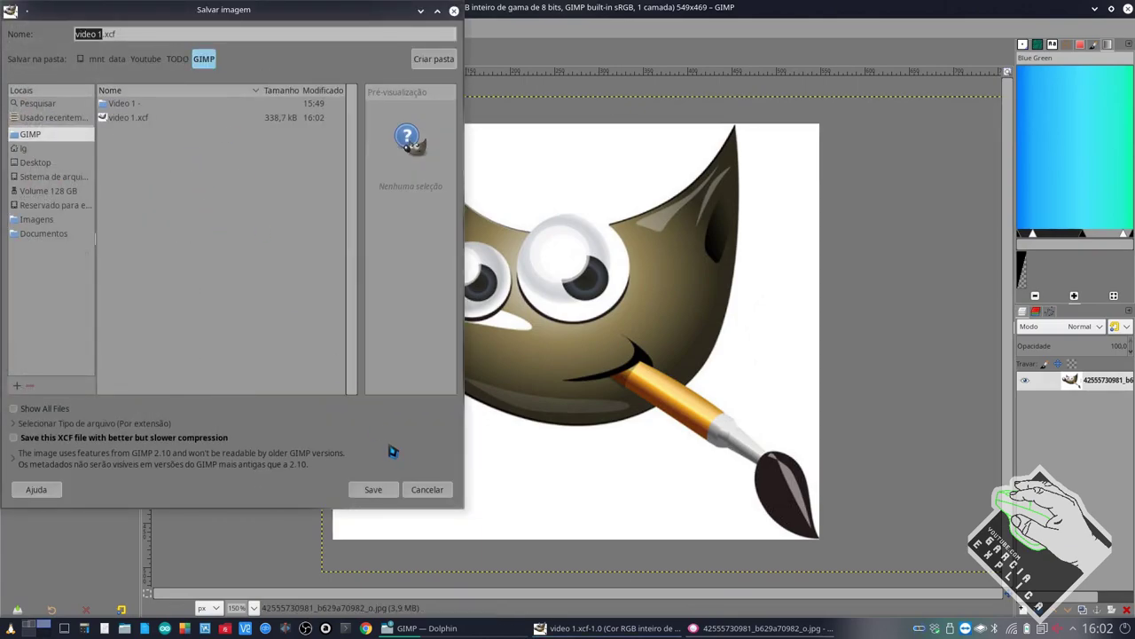
{"action": "left_click", "coordinate": [427, 489]}
{"action": "left_click", "coordinate": [426, 628]}
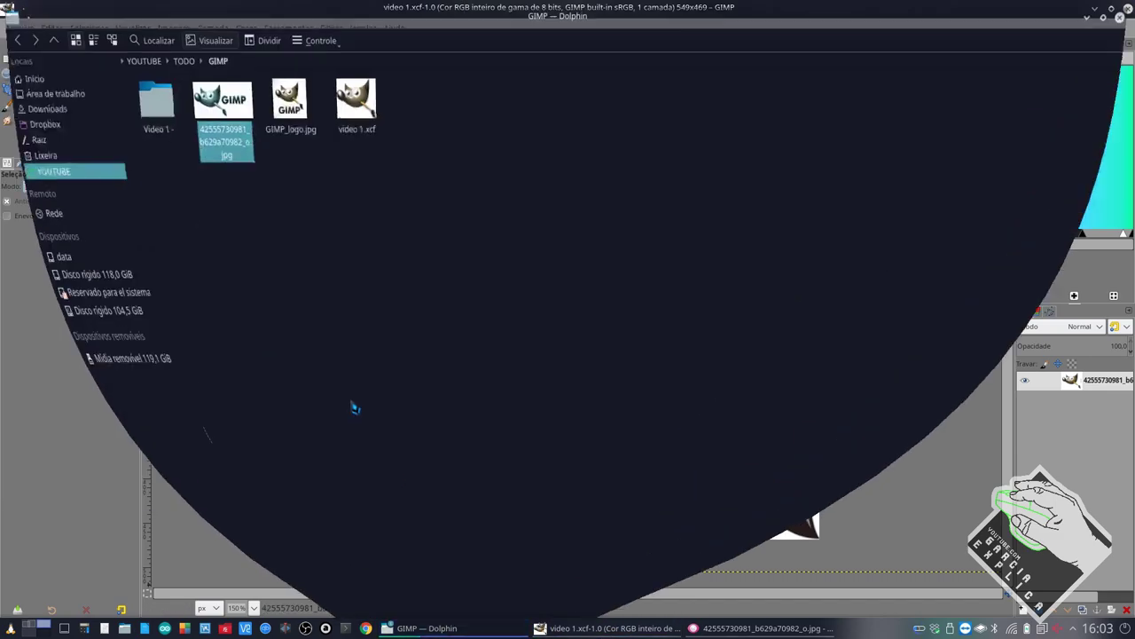
Load video 1.xcf from Dolphin into GIMP, close that window, and reopen the file
{"action": "left_click", "coordinate": [365, 113]}
{"action": "left_click_drag", "start_coordinate": [427, 152], "coordinate": [325, 61]}
{"action": "mouse_move", "coordinate": [436, 187]}
{"action": "left_mouse_down"}
{"action": "mouse_move", "coordinate": [309, 65]}
{"action": "mouse_move", "coordinate": [431, 240]}
{"action": "left_mouse_up"}
{"action": "left_click", "coordinate": [353, 92]}
{"action": "double_click", "coordinate": [354, 94]}
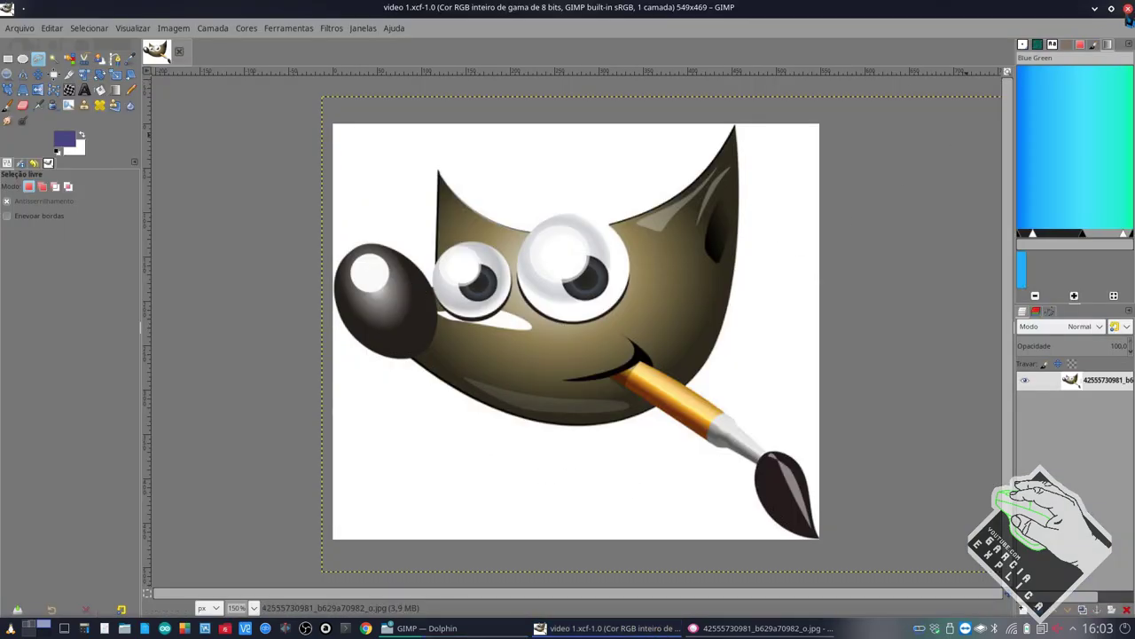
{"action": "left_click", "coordinate": [1127, 8]}
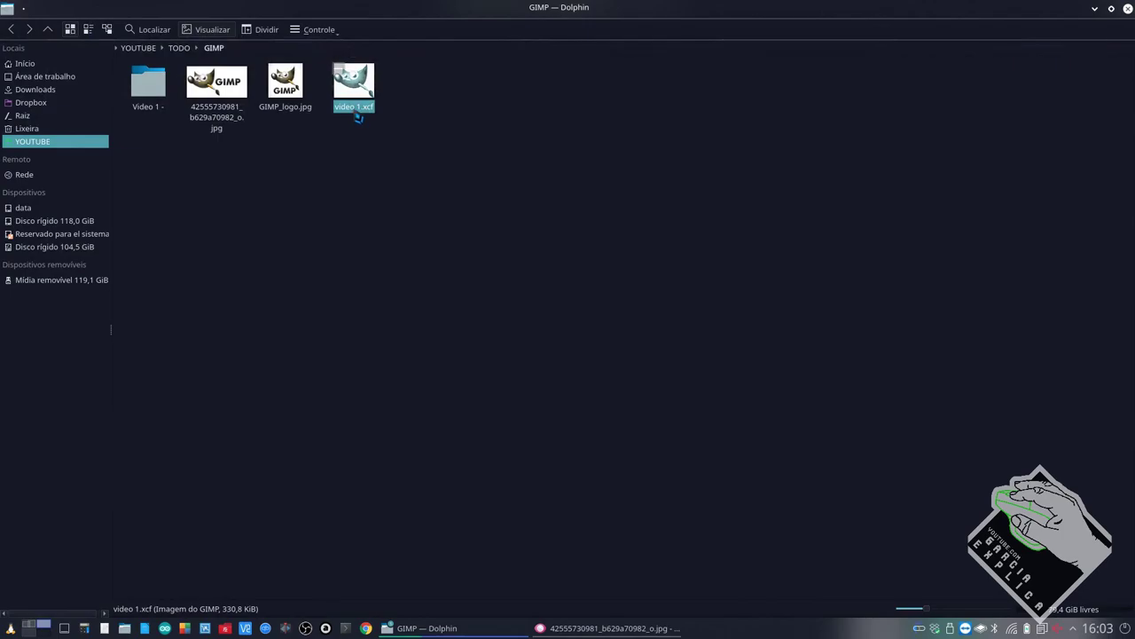
{"action": "double_click", "coordinate": [357, 112]}
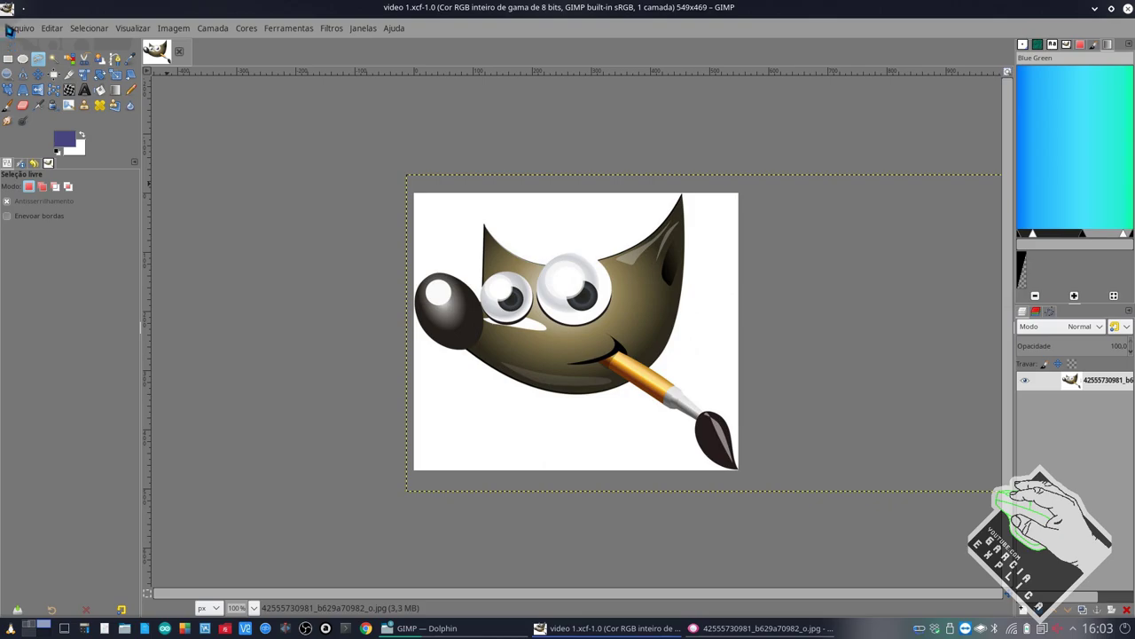
Start an export of the image named video 1.png in the GIMP folder
{"action": "left_click", "coordinate": [20, 28]}
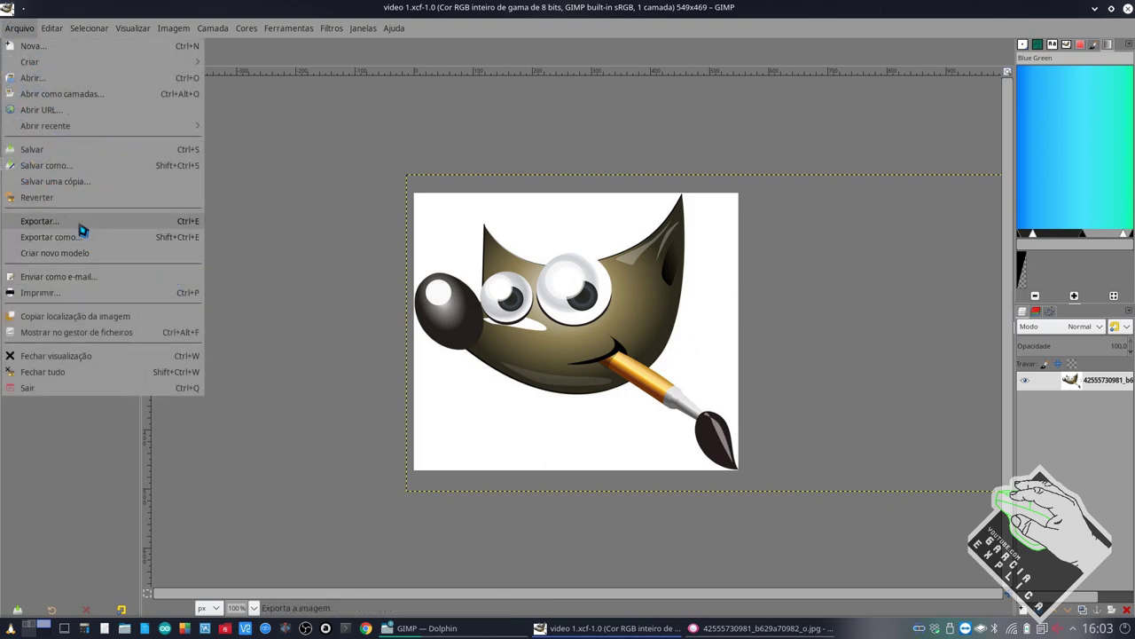
{"action": "left_click", "coordinate": [14, 222]}
{"action": "left_click_drag", "start_coordinate": [354, 120], "coordinate": [418, 113]}
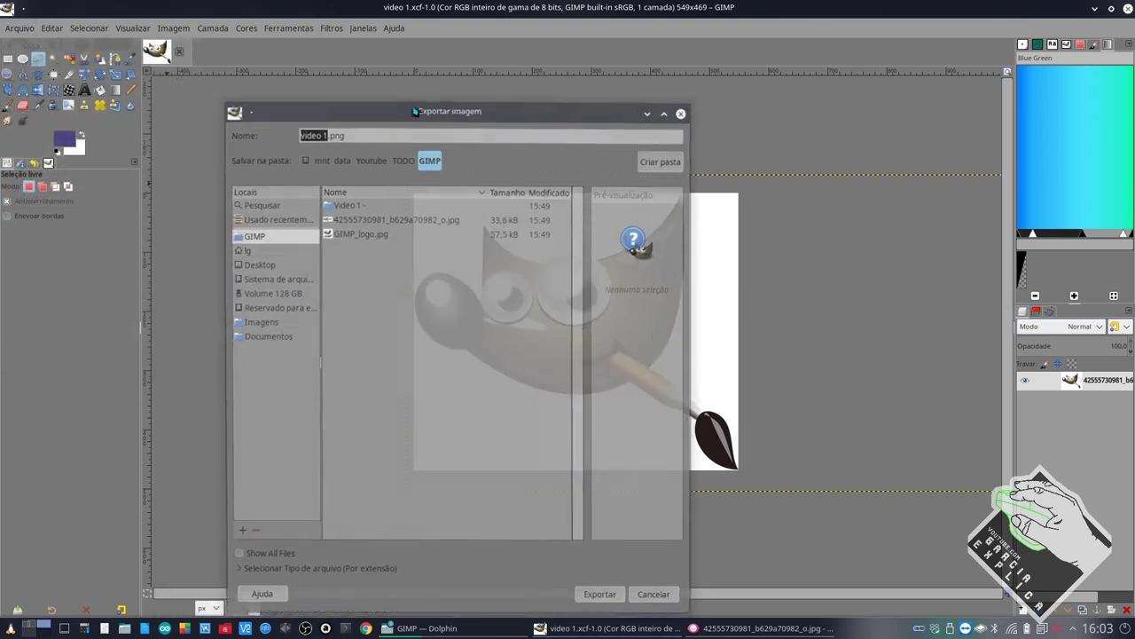
{"action": "mouse_move", "coordinate": [328, 135]}
{"action": "left_mouse_down"}
{"action": "mouse_move", "coordinate": [350, 135]}
{"action": "mouse_move", "coordinate": [390, 75]}
{"action": "left_mouse_up"}
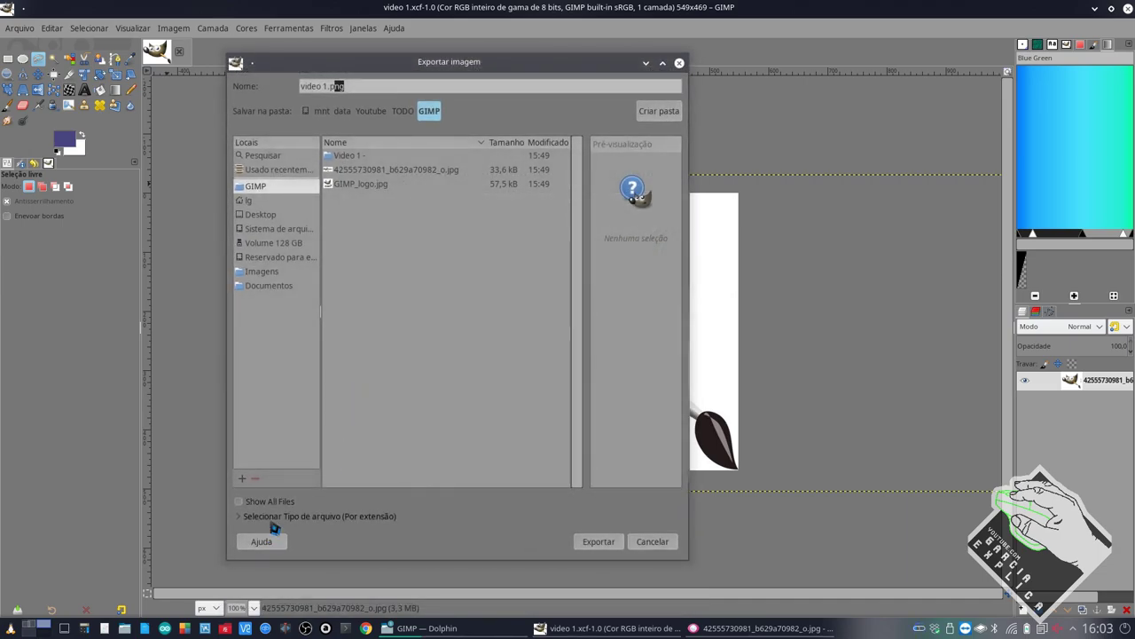
Expand the export file type list and pick Imagem JPEG
{"action": "left_click", "coordinate": [275, 518]}
{"action": "scroll", "coordinate": [311, 469], "scroll_direction": "down", "scroll_amount": 3}
{"action": "scroll", "coordinate": [311, 468], "scroll_direction": "down", "scroll_amount": 3}
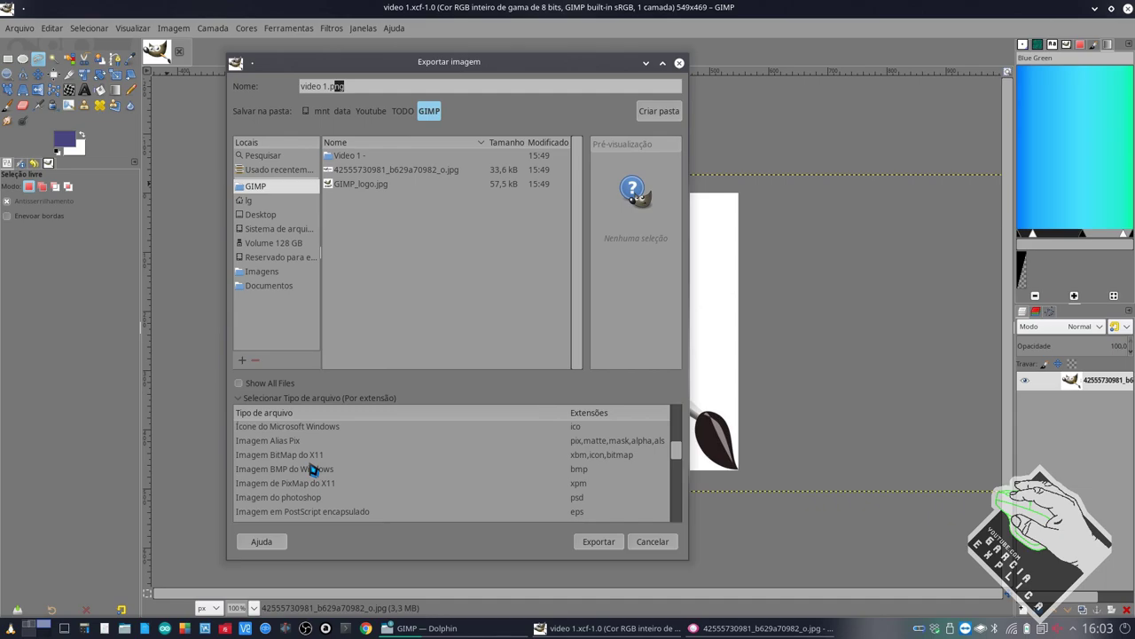
{"action": "scroll", "coordinate": [313, 461], "scroll_direction": "up", "scroll_amount": 3}
{"action": "scroll", "coordinate": [315, 456], "scroll_direction": "up", "scroll_amount": 3}
{"action": "scroll", "coordinate": [315, 456], "scroll_direction": "up", "scroll_amount": 3}
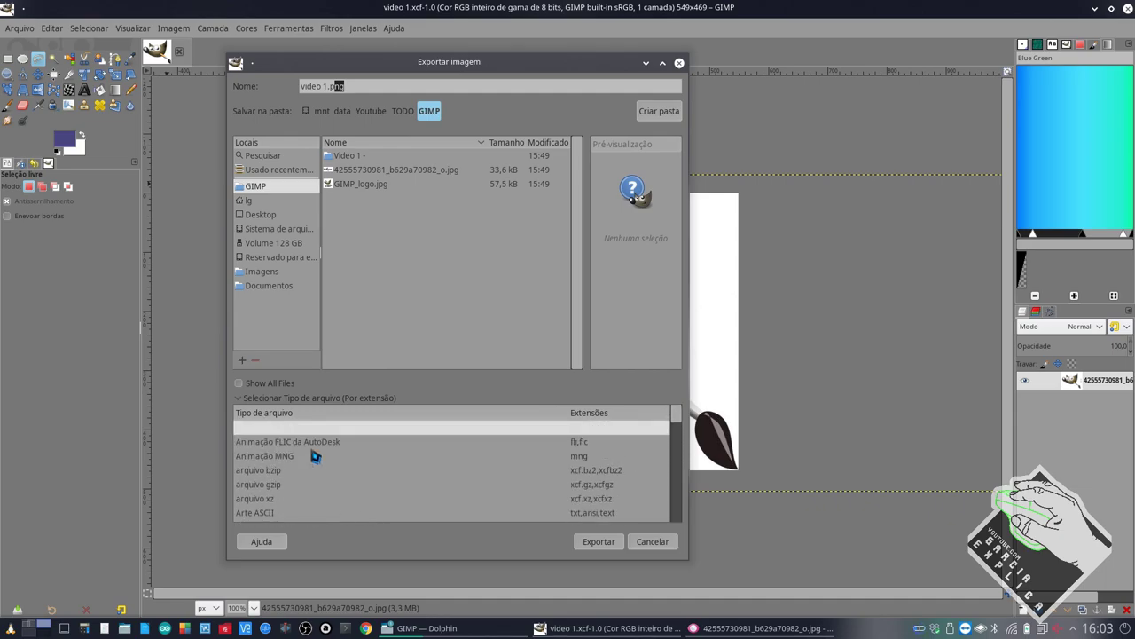
{"action": "scroll", "coordinate": [315, 456], "scroll_direction": "down", "scroll_amount": 2}
{"action": "scroll", "coordinate": [315, 456], "scroll_direction": "down", "scroll_amount": 1}
{"action": "scroll", "coordinate": [353, 483], "scroll_direction": "down", "scroll_amount": 2}
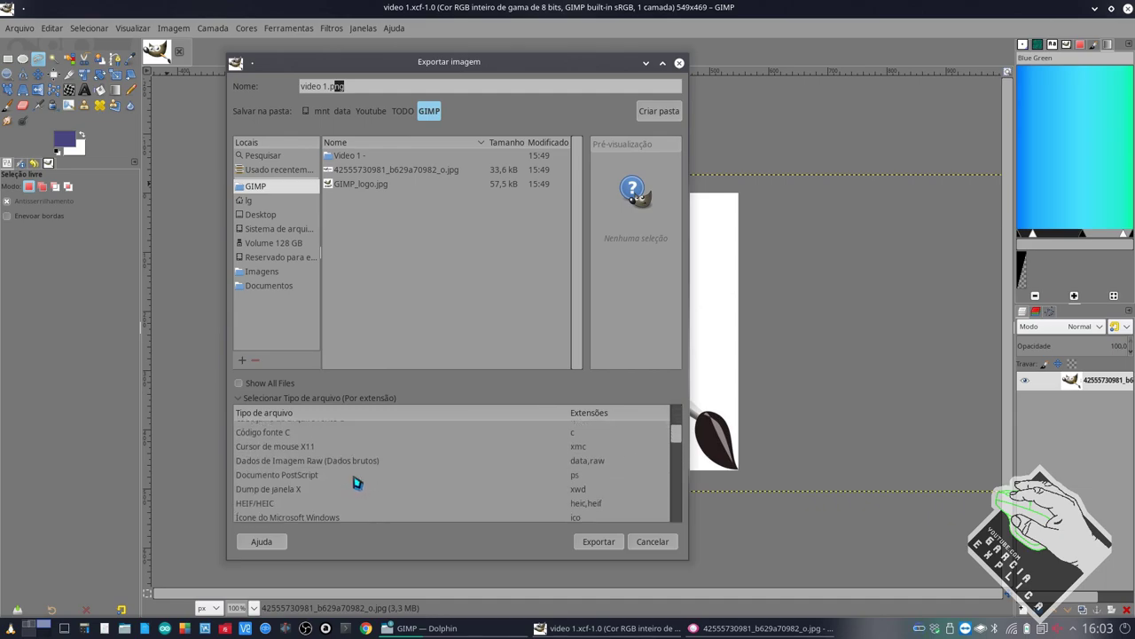
{"action": "scroll", "coordinate": [353, 482], "scroll_direction": "down", "scroll_amount": 2}
{"action": "scroll", "coordinate": [354, 483], "scroll_direction": "down", "scroll_amount": 1}
{"action": "scroll", "coordinate": [356, 481], "scroll_direction": "down", "scroll_amount": 2}
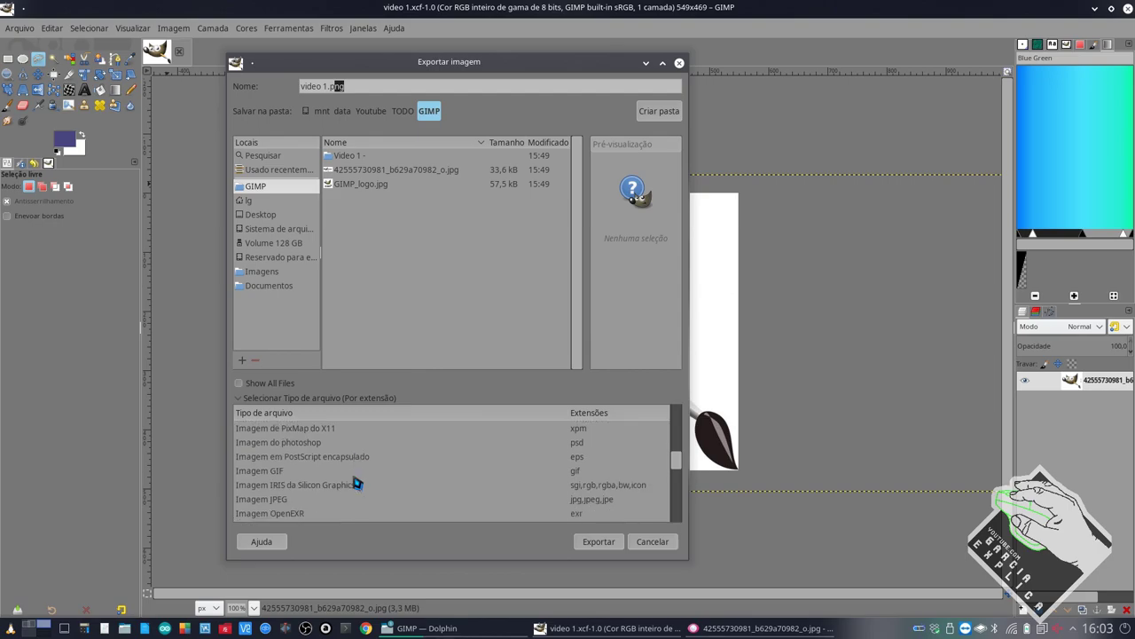
{"action": "scroll", "coordinate": [356, 482], "scroll_direction": "down", "scroll_amount": 2}
{"action": "left_click", "coordinate": [284, 482]}
Change the export file type to Imagem PNG
{"action": "scroll", "coordinate": [454, 469], "scroll_direction": "down", "scroll_amount": 1}
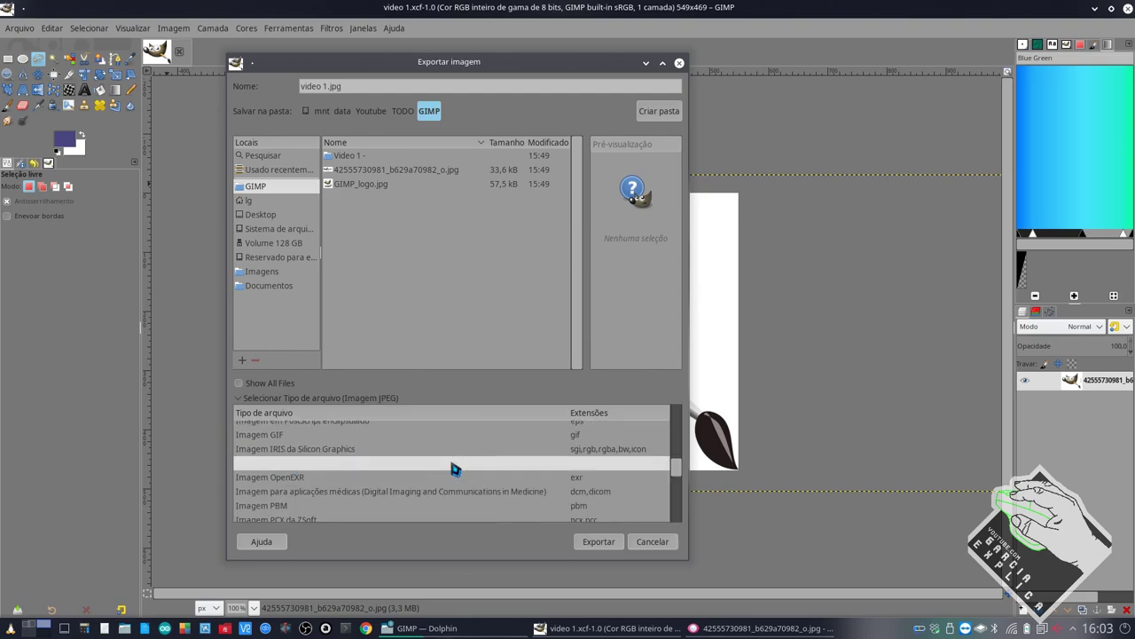
{"action": "scroll", "coordinate": [453, 468], "scroll_direction": "down", "scroll_amount": 2}
{"action": "scroll", "coordinate": [454, 470], "scroll_direction": "down", "scroll_amount": 1}
{"action": "scroll", "coordinate": [454, 469], "scroll_direction": "down", "scroll_amount": 1}
{"action": "scroll", "coordinate": [454, 469], "scroll_direction": "down", "scroll_amount": 1}
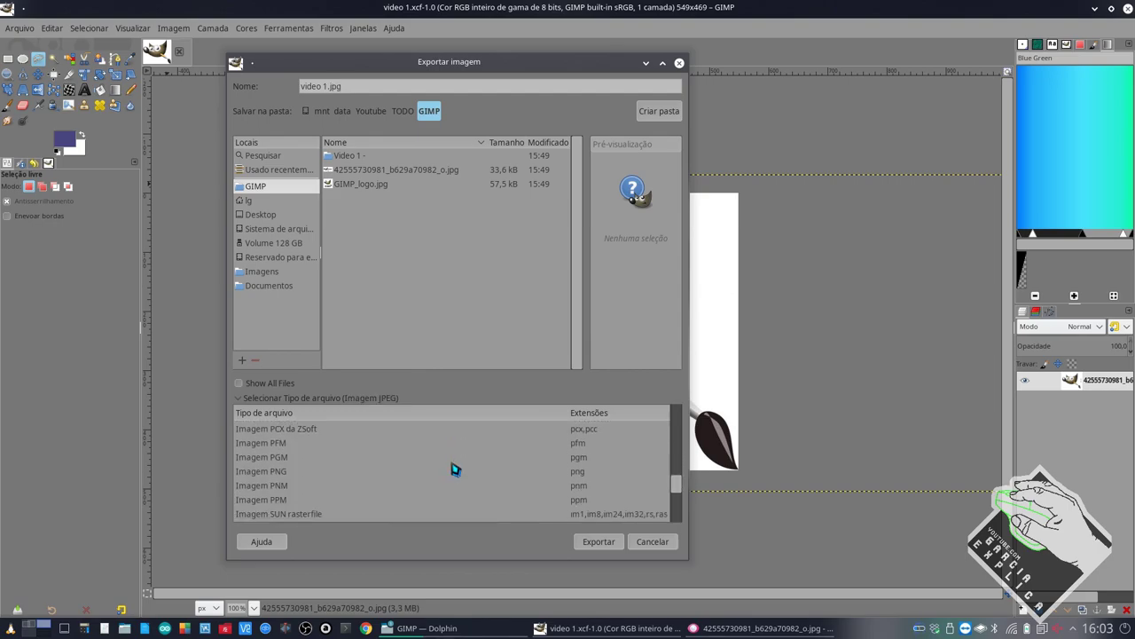
{"action": "scroll", "coordinate": [453, 468], "scroll_direction": "up", "scroll_amount": 1}
{"action": "scroll", "coordinate": [453, 469], "scroll_direction": "down", "scroll_amount": 1}
{"action": "left_click", "coordinate": [283, 474]}
{"action": "scroll", "coordinate": [302, 477], "scroll_direction": "down", "scroll_amount": 2}
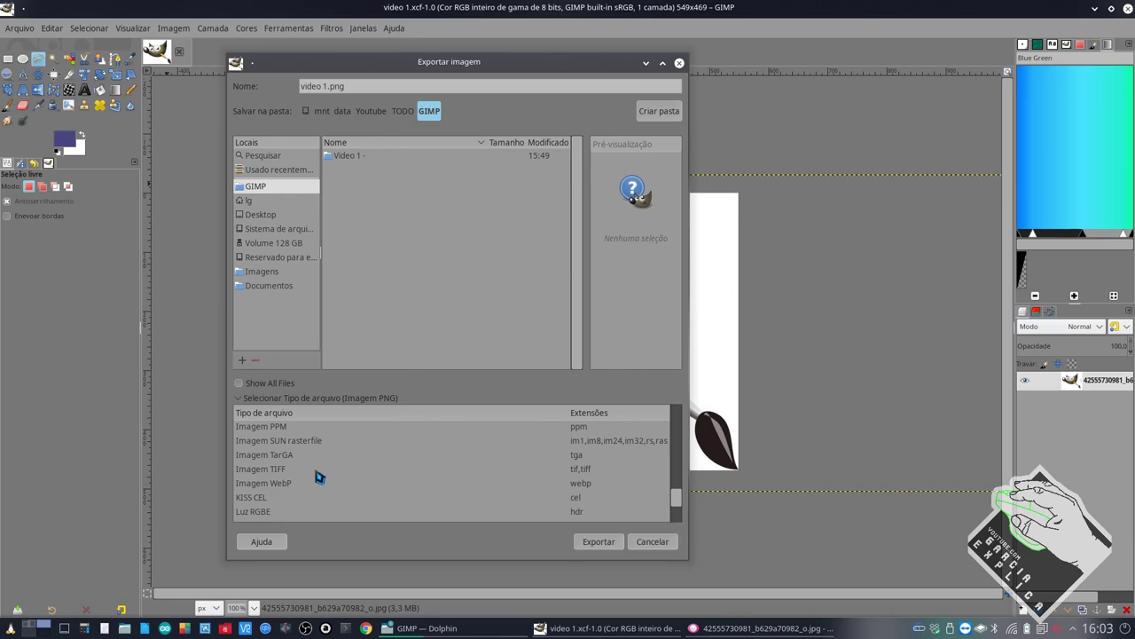
{"action": "scroll", "coordinate": [324, 470], "scroll_direction": "down", "scroll_amount": 2}
{"action": "scroll", "coordinate": [337, 484], "scroll_direction": "down", "scroll_amount": 2}
{"action": "scroll", "coordinate": [338, 494], "scroll_direction": "up", "scroll_amount": 1}
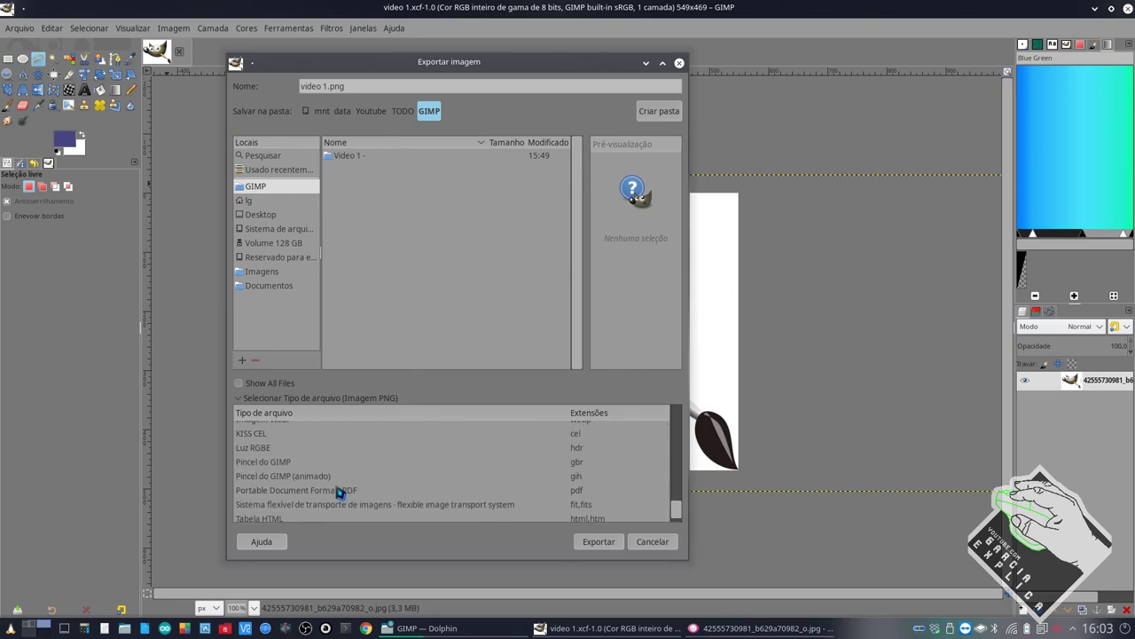
{"action": "scroll", "coordinate": [338, 495], "scroll_direction": "up", "scroll_amount": 2}
{"action": "scroll", "coordinate": [338, 495], "scroll_direction": "up", "scroll_amount": 1}
{"action": "scroll", "coordinate": [338, 492], "scroll_direction": "up", "scroll_amount": 1}
{"action": "scroll", "coordinate": [337, 493], "scroll_direction": "up", "scroll_amount": 1}
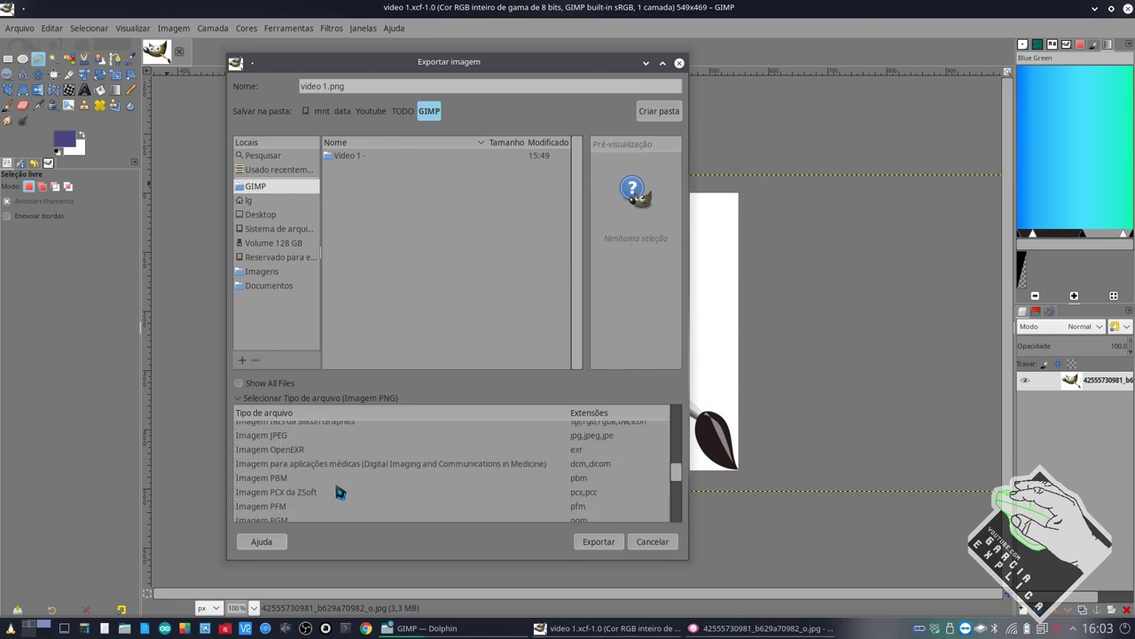
{"action": "scroll", "coordinate": [338, 492], "scroll_direction": "up", "scroll_amount": 1}
{"action": "scroll", "coordinate": [338, 492], "scroll_direction": "up", "scroll_amount": 2}
{"action": "scroll", "coordinate": [338, 493], "scroll_direction": "up", "scroll_amount": 1}
{"action": "scroll", "coordinate": [338, 489], "scroll_direction": "up", "scroll_amount": 2}
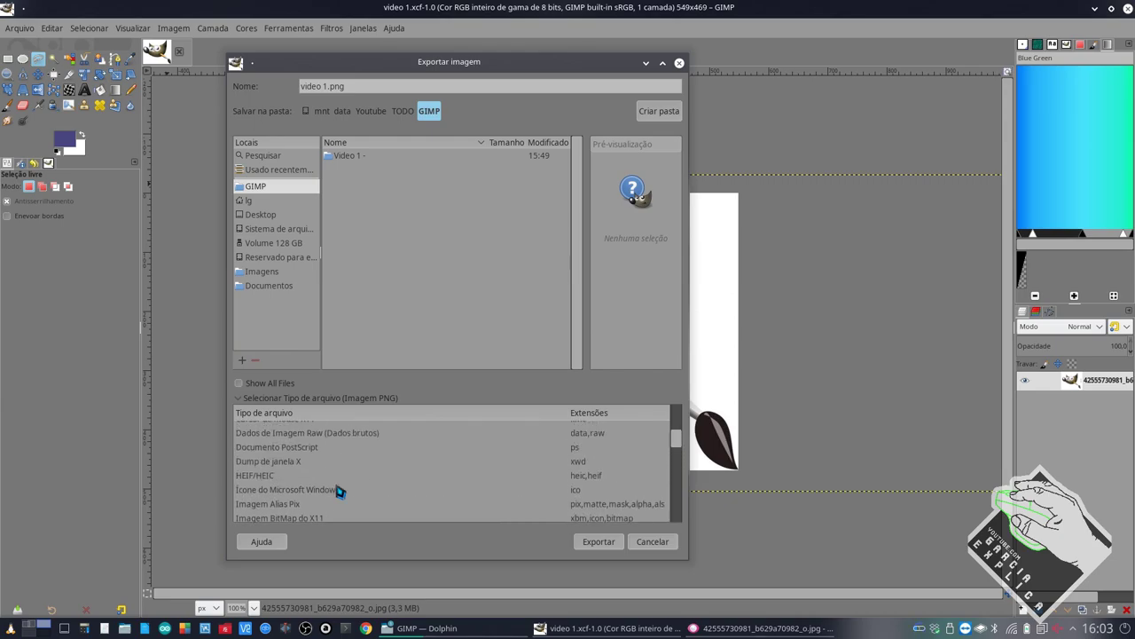
{"action": "scroll", "coordinate": [334, 473], "scroll_direction": "up", "scroll_amount": 1}
{"action": "scroll", "coordinate": [335, 472], "scroll_direction": "up", "scroll_amount": 2}
{"action": "scroll", "coordinate": [334, 472], "scroll_direction": "up", "scroll_amount": 1}
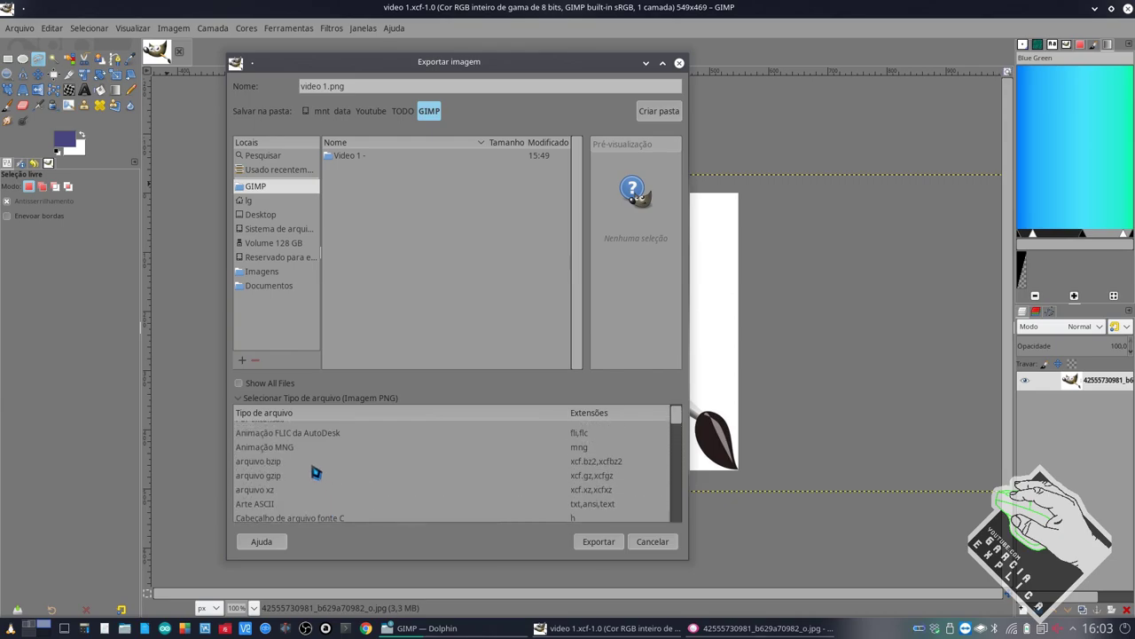
{"action": "scroll", "coordinate": [359, 467], "scroll_direction": "up", "scroll_amount": 1}
{"action": "scroll", "coordinate": [368, 468], "scroll_direction": "down", "scroll_amount": 1}
{"action": "scroll", "coordinate": [368, 467], "scroll_direction": "down", "scroll_amount": 2}
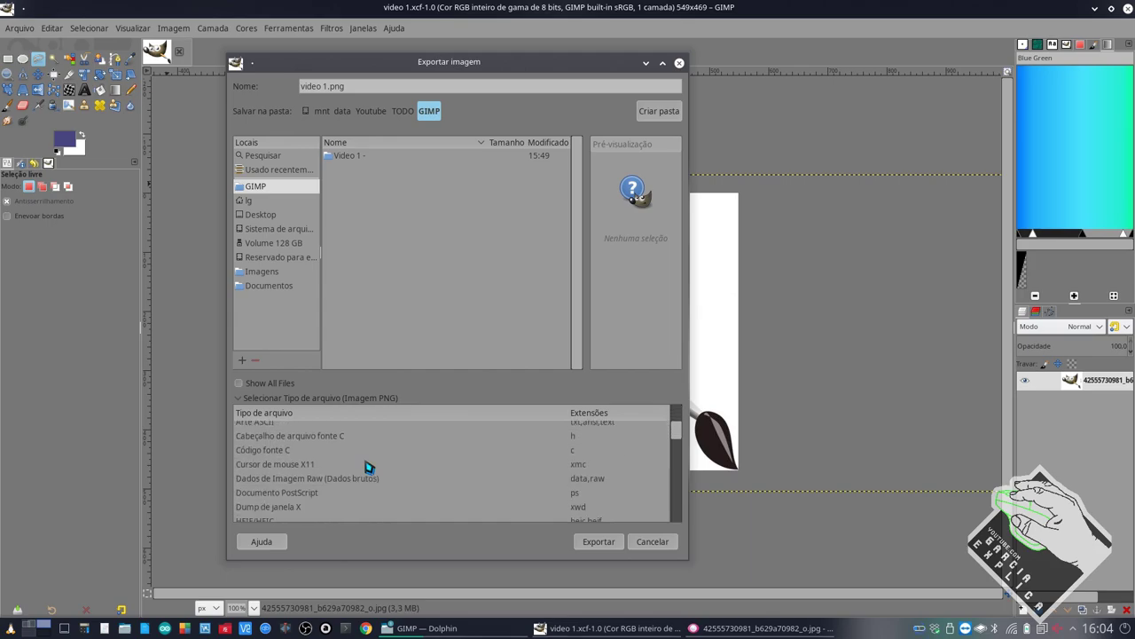
{"action": "scroll", "coordinate": [368, 468], "scroll_direction": "down", "scroll_amount": 2}
{"action": "scroll", "coordinate": [368, 468], "scroll_direction": "down", "scroll_amount": 2}
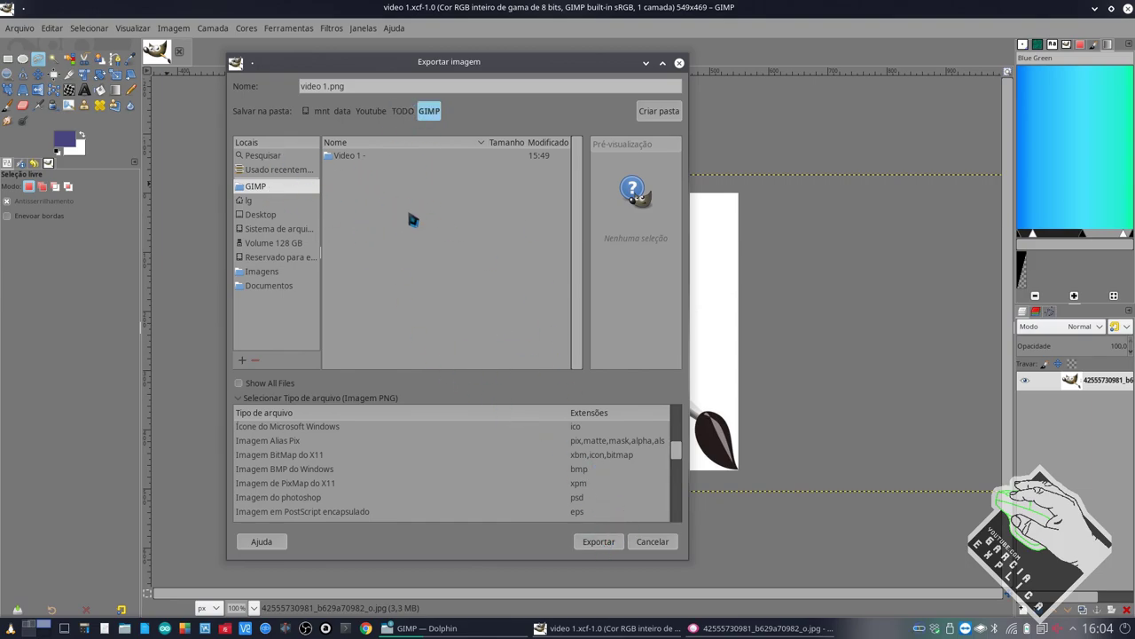
Export video 1.png at PNG compression level 3 and check it in Dolphin
{"action": "left_click", "coordinate": [588, 545]}
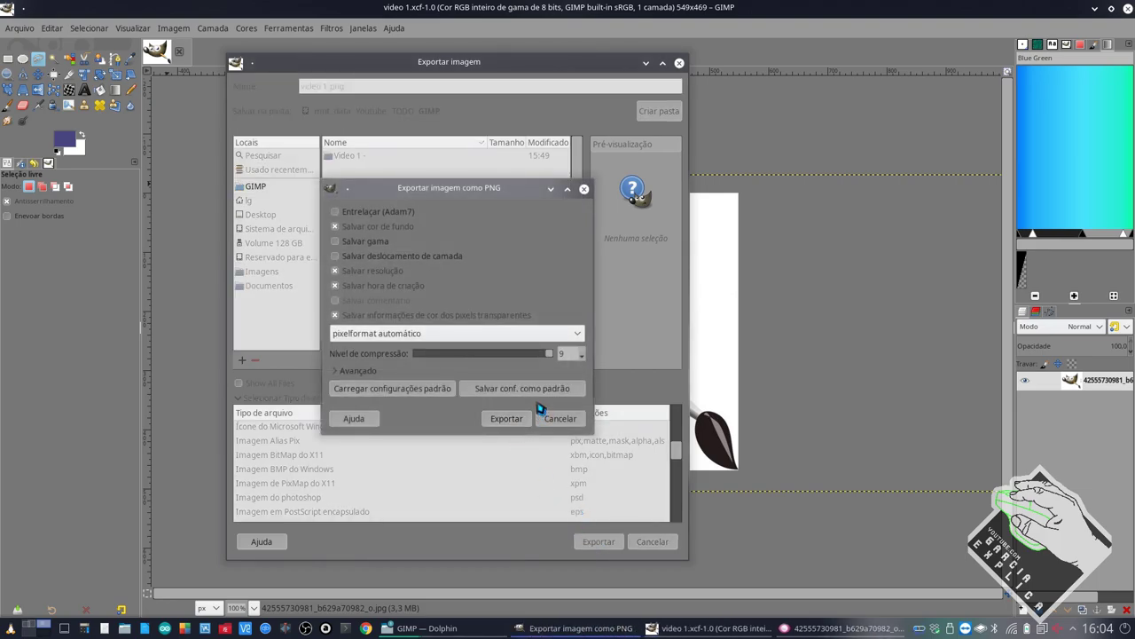
{"action": "mouse_move", "coordinate": [549, 354]}
{"action": "left_mouse_down"}
{"action": "mouse_move", "coordinate": [426, 357]}
{"action": "mouse_move", "coordinate": [543, 367]}
{"action": "left_mouse_up"}
{"action": "left_click", "coordinate": [505, 422]}
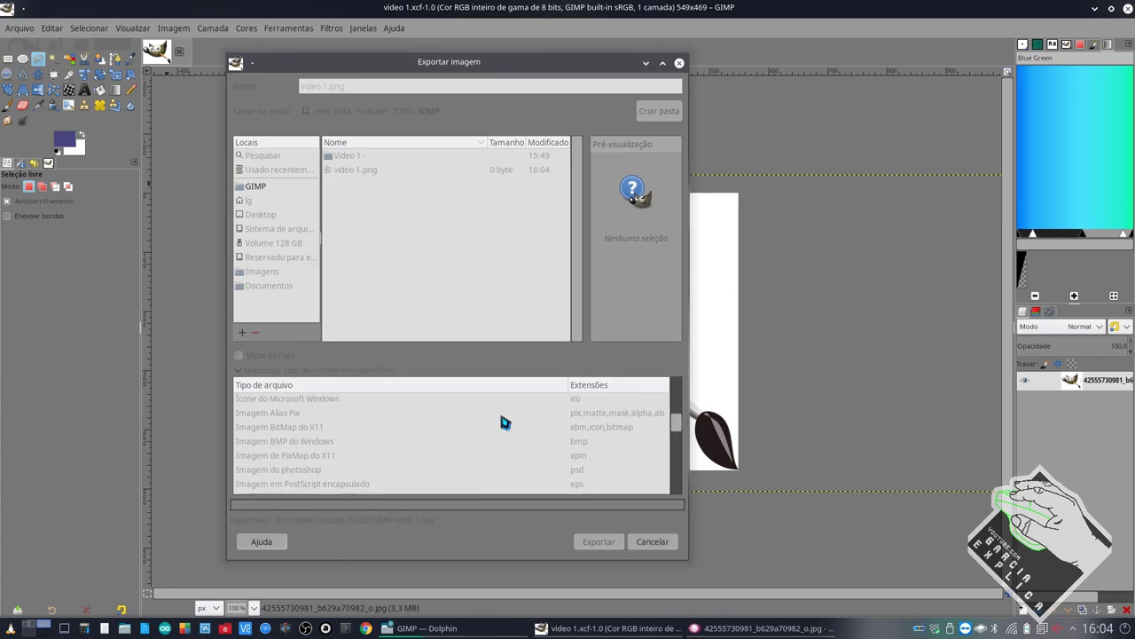
{"action": "left_click", "coordinate": [523, 631]}
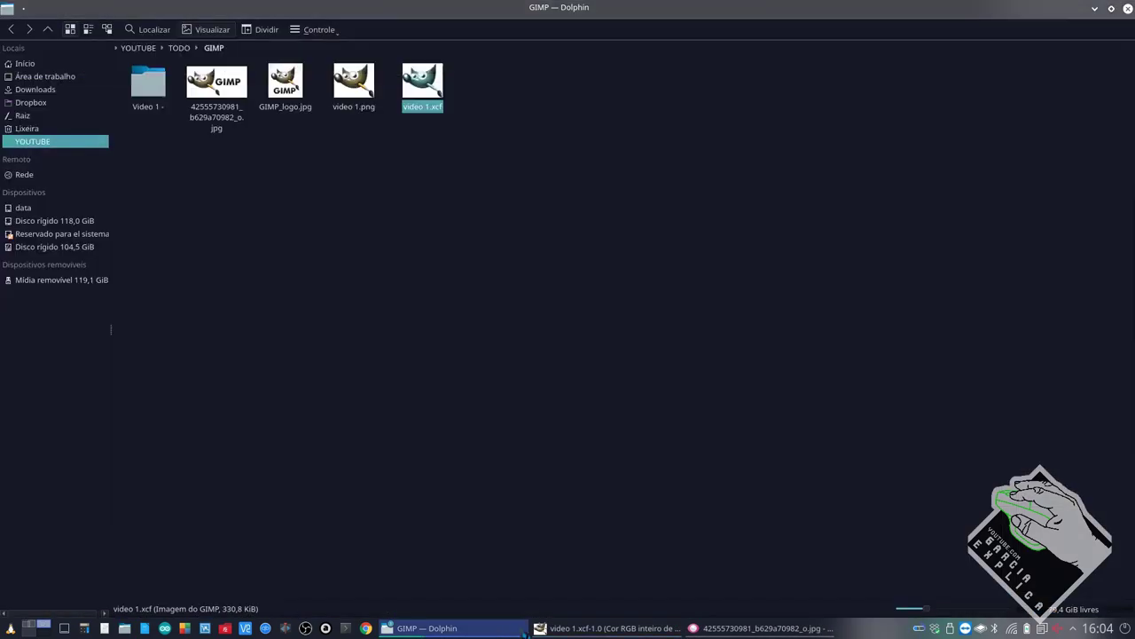
{"action": "left_click", "coordinate": [402, 226]}
{"action": "left_click", "coordinate": [355, 99]}
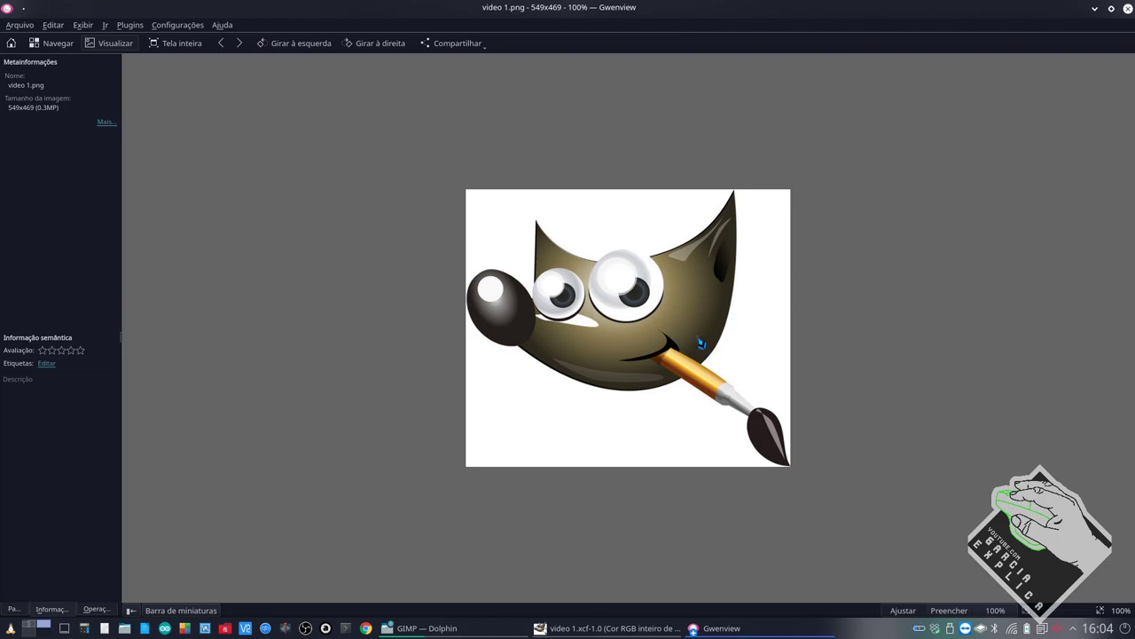
{"action": "scroll", "coordinate": [700, 343], "scroll_direction": "up", "scroll_amount": 2}
{"action": "scroll", "coordinate": [701, 342], "scroll_direction": "up", "scroll_amount": 1}
{"action": "scroll", "coordinate": [707, 338], "scroll_direction": "down", "scroll_amount": 3}
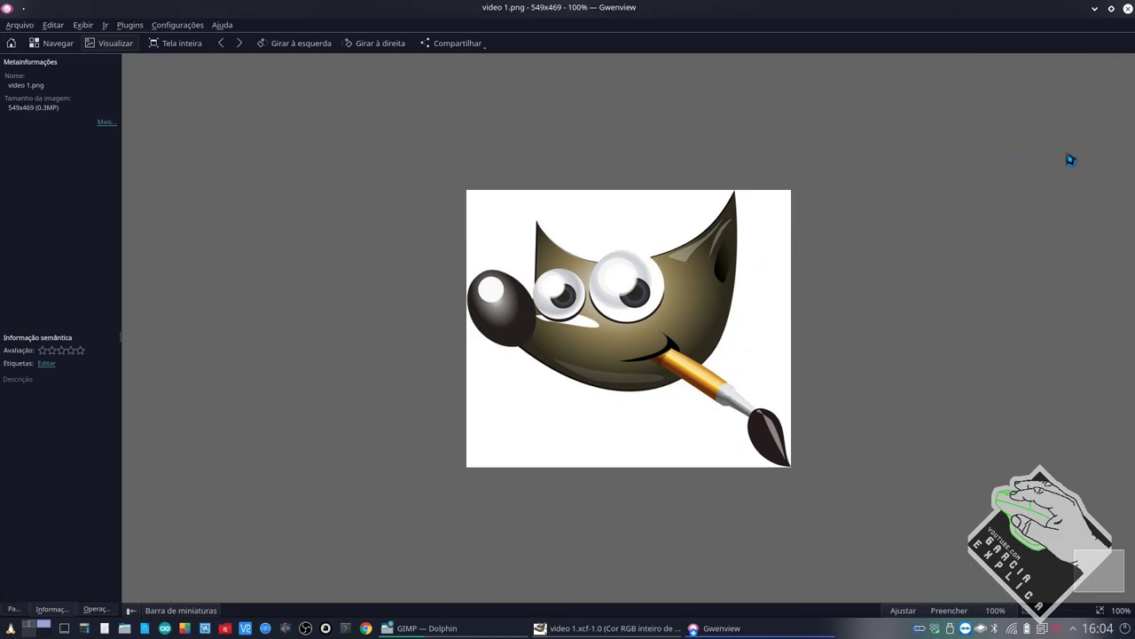
{"action": "key", "text": "ctrl+q"}
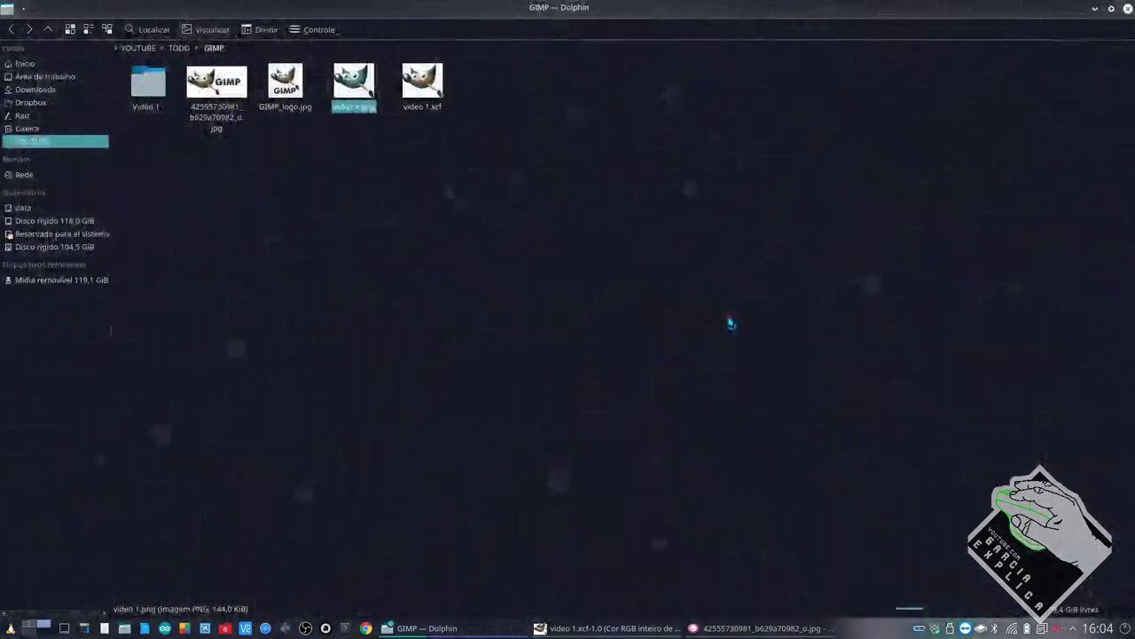
Bring the video 1.xcf window forward and pick the Rectangle Select tool
{"action": "left_click", "coordinate": [650, 631]}
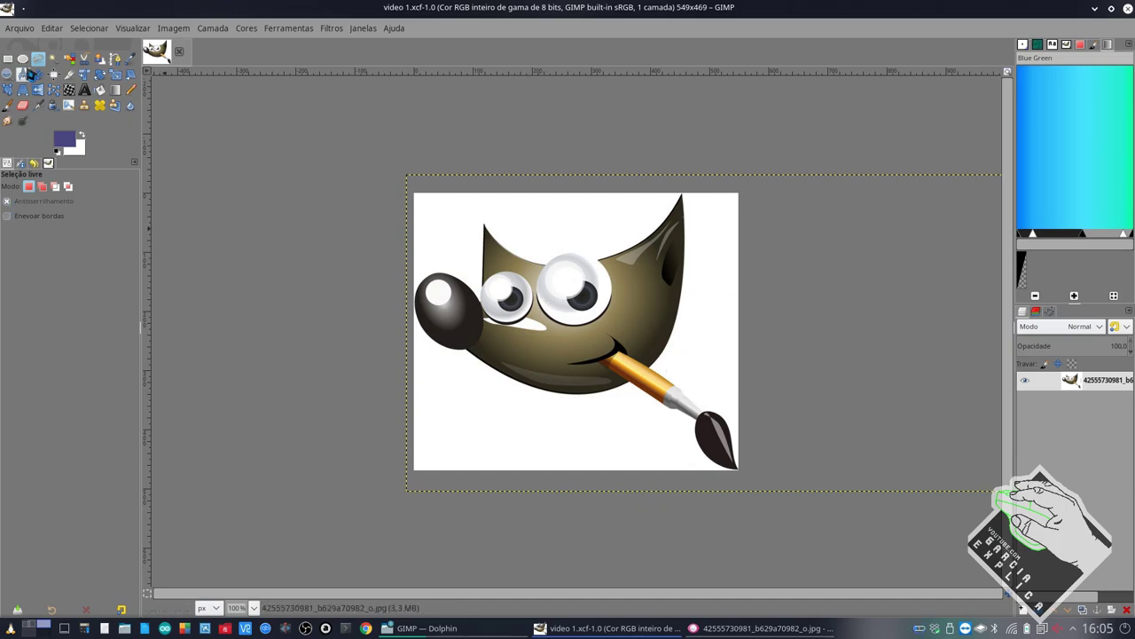
{"action": "left_click", "coordinate": [8, 60]}
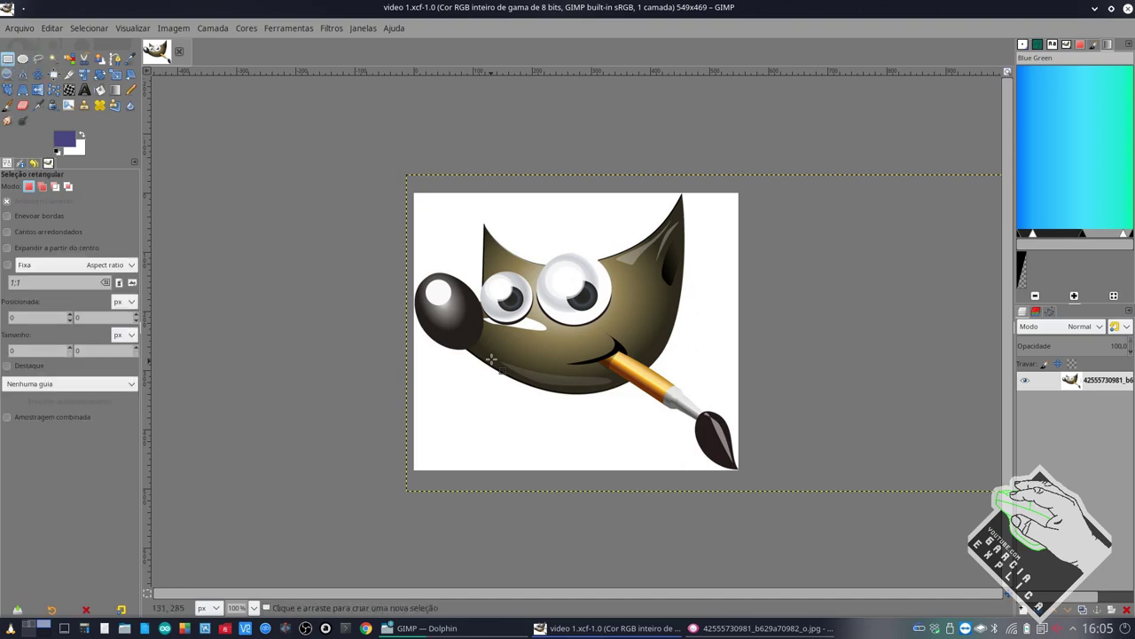